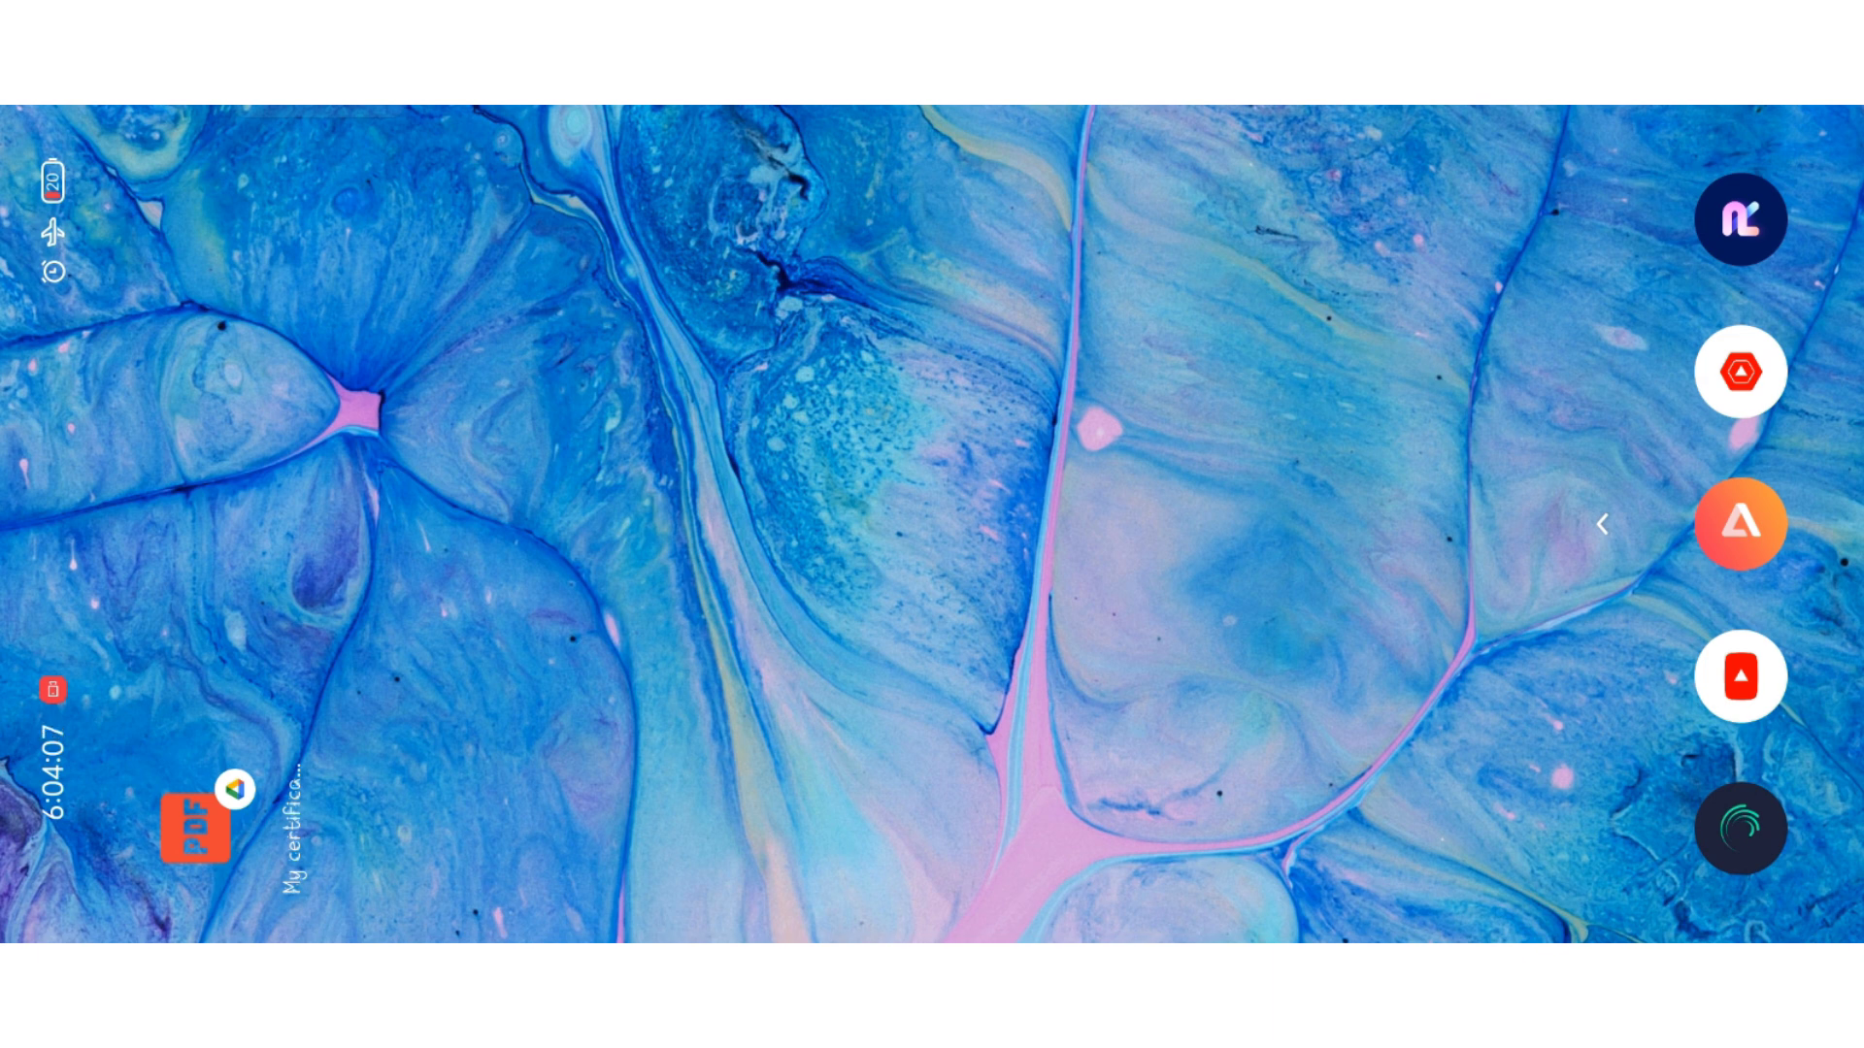
Step: Drag the app bubble from the right-side dock to the middle of the screen
mouse_move(1740, 825)
left_mouse_down()
mouse_move(628, 484)
mouse_move(672, 524)
left_mouse_up()
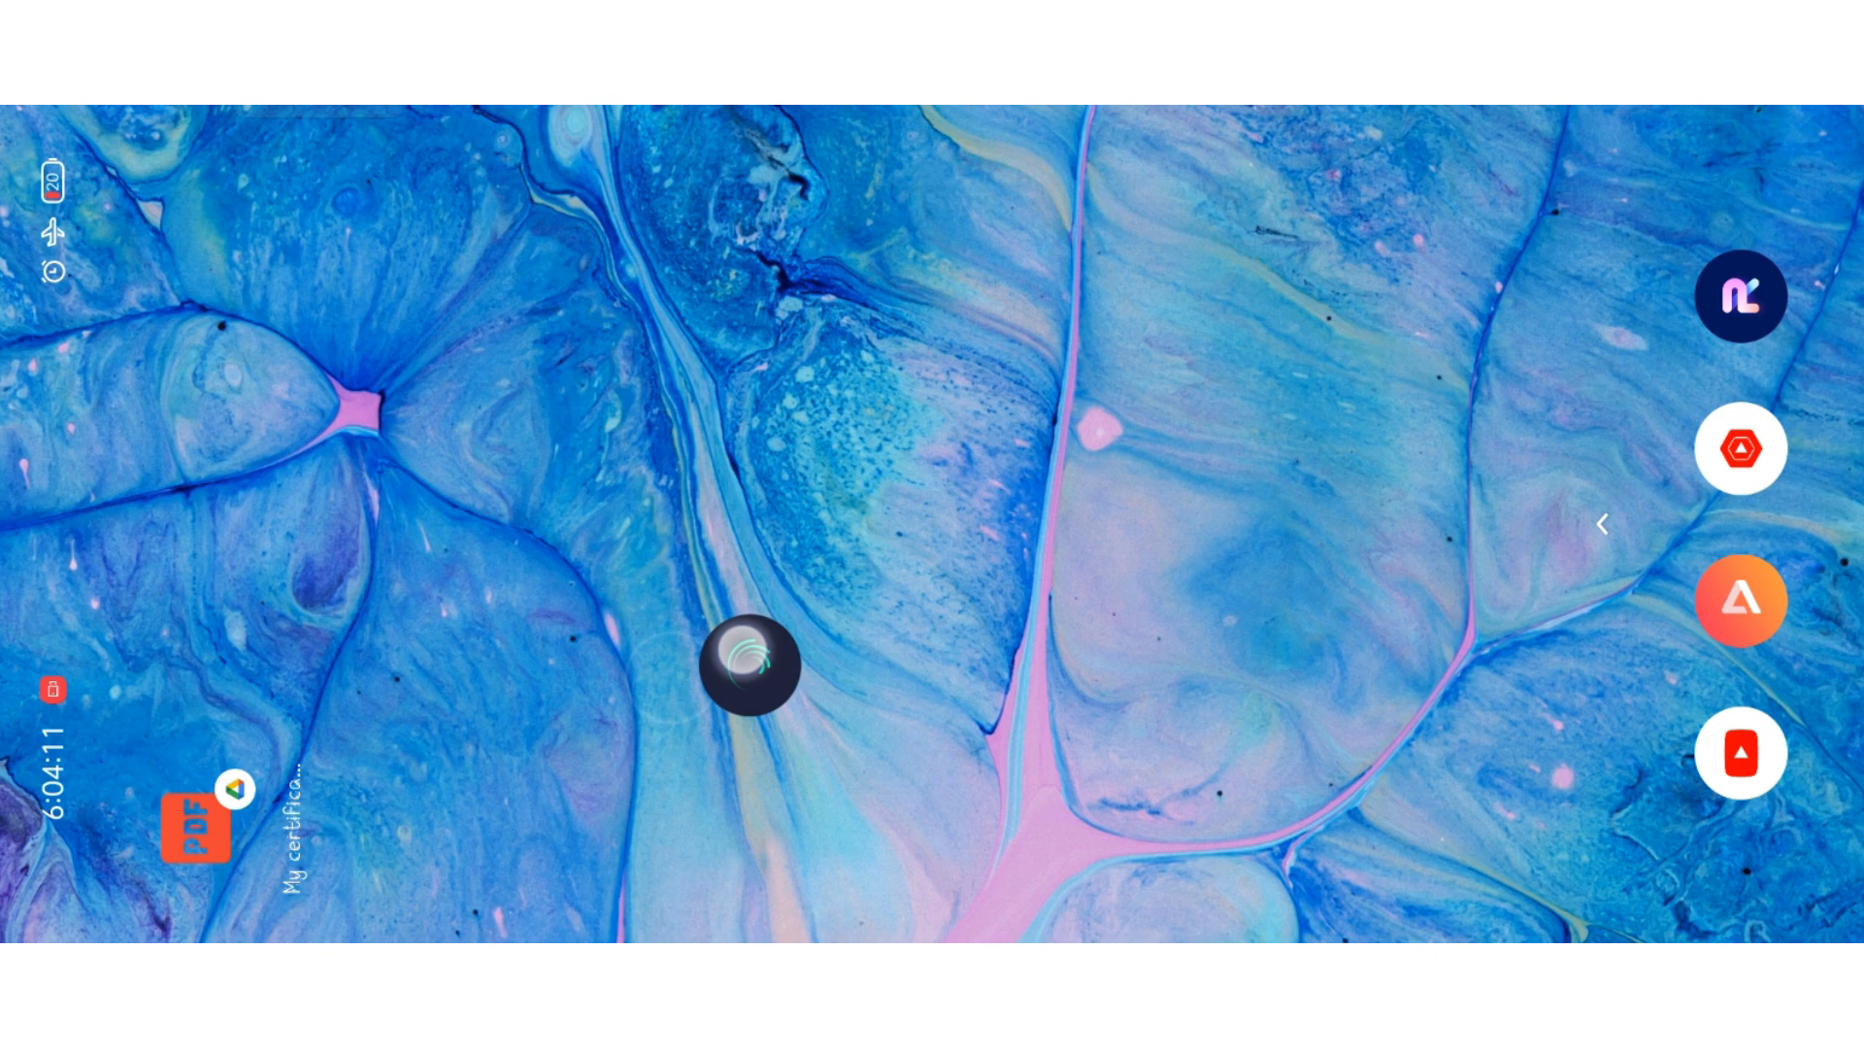
Step: Launch Alight Motion and go to the saved Projects list
left_click(672, 525)
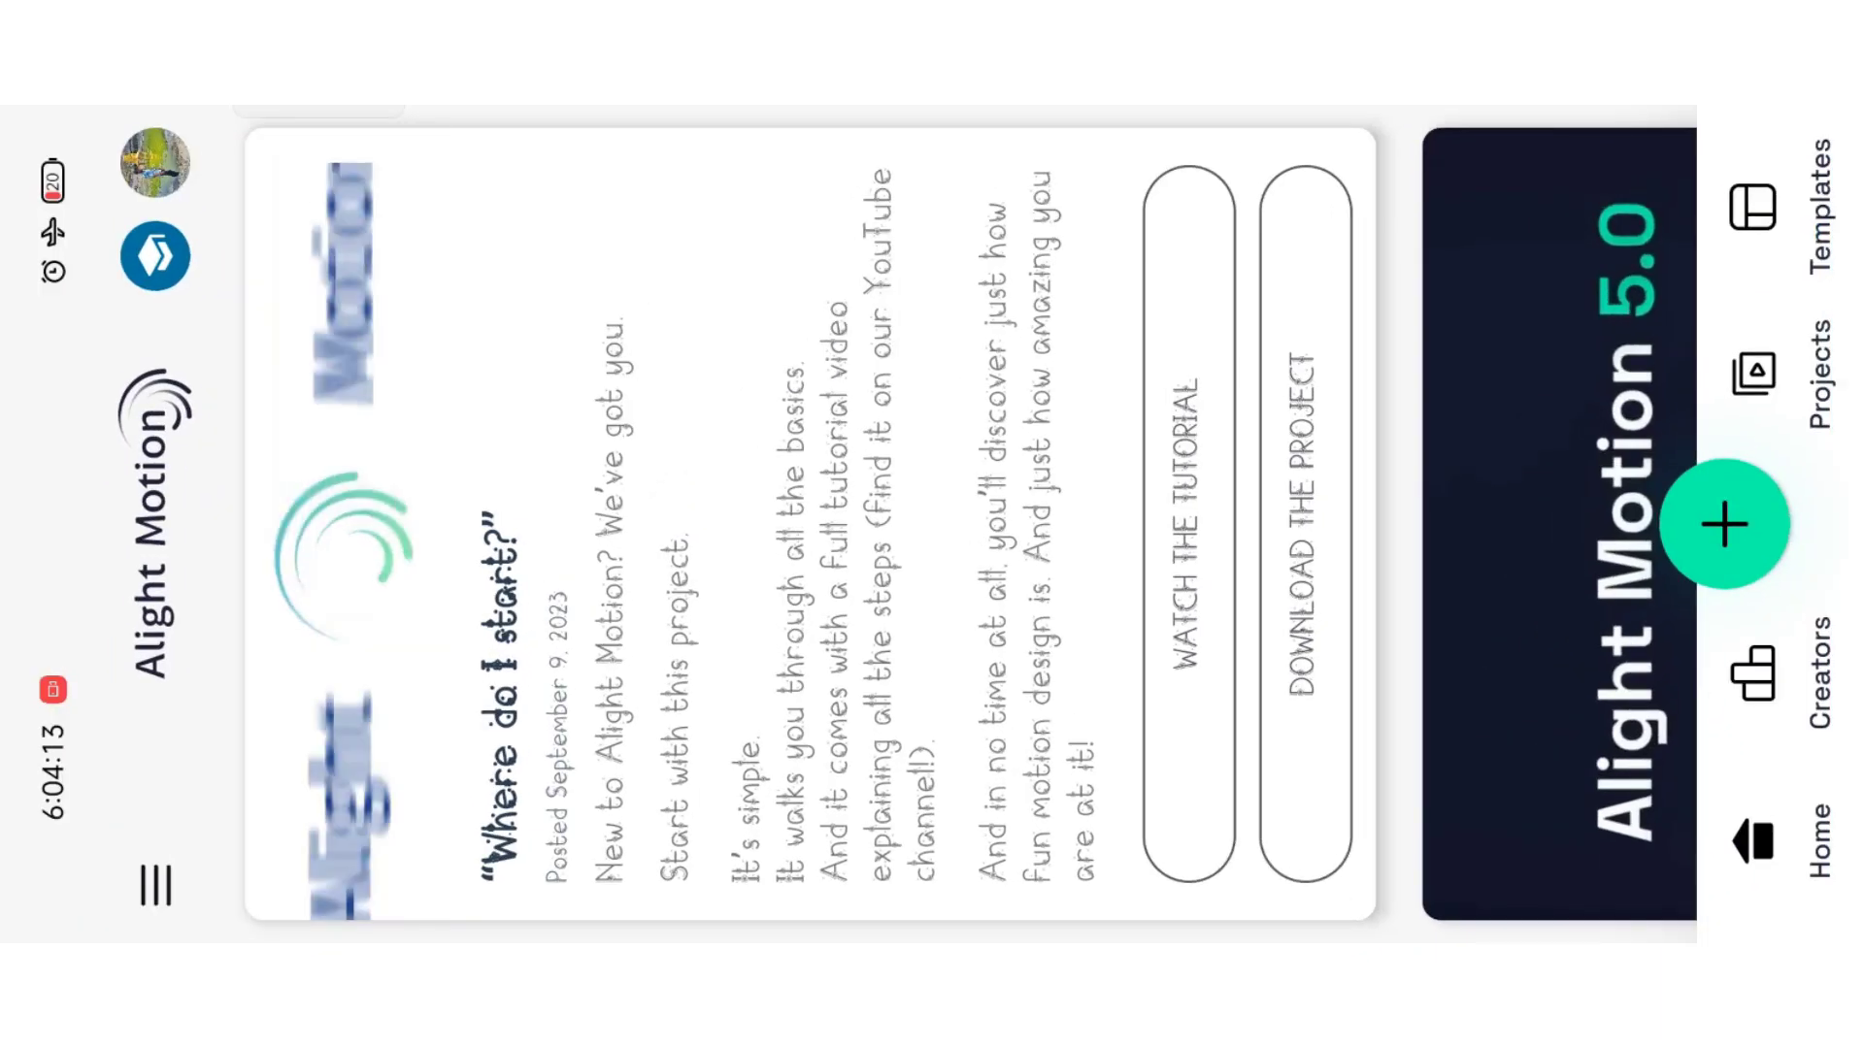
mouse_move(1092, 291)
left_mouse_down()
mouse_move(998, 237)
mouse_move(933, 237)
left_mouse_up()
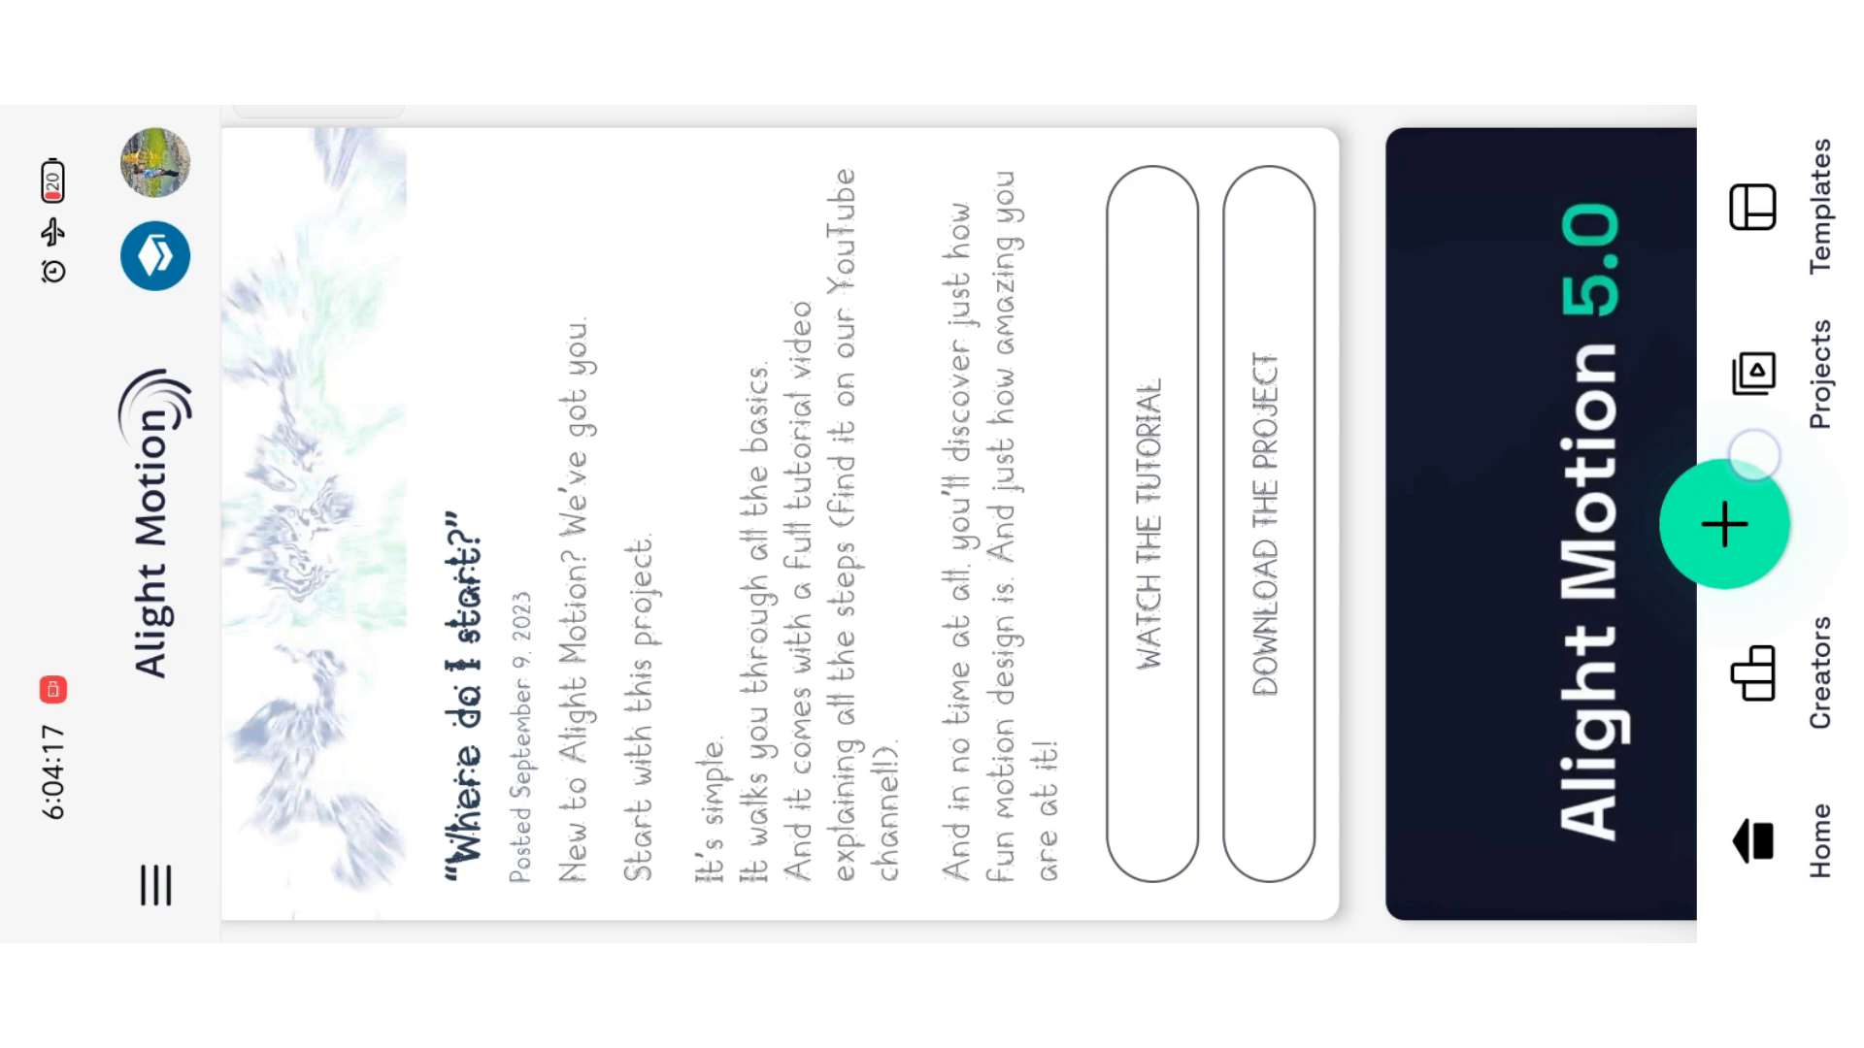
left_click(1753, 368)
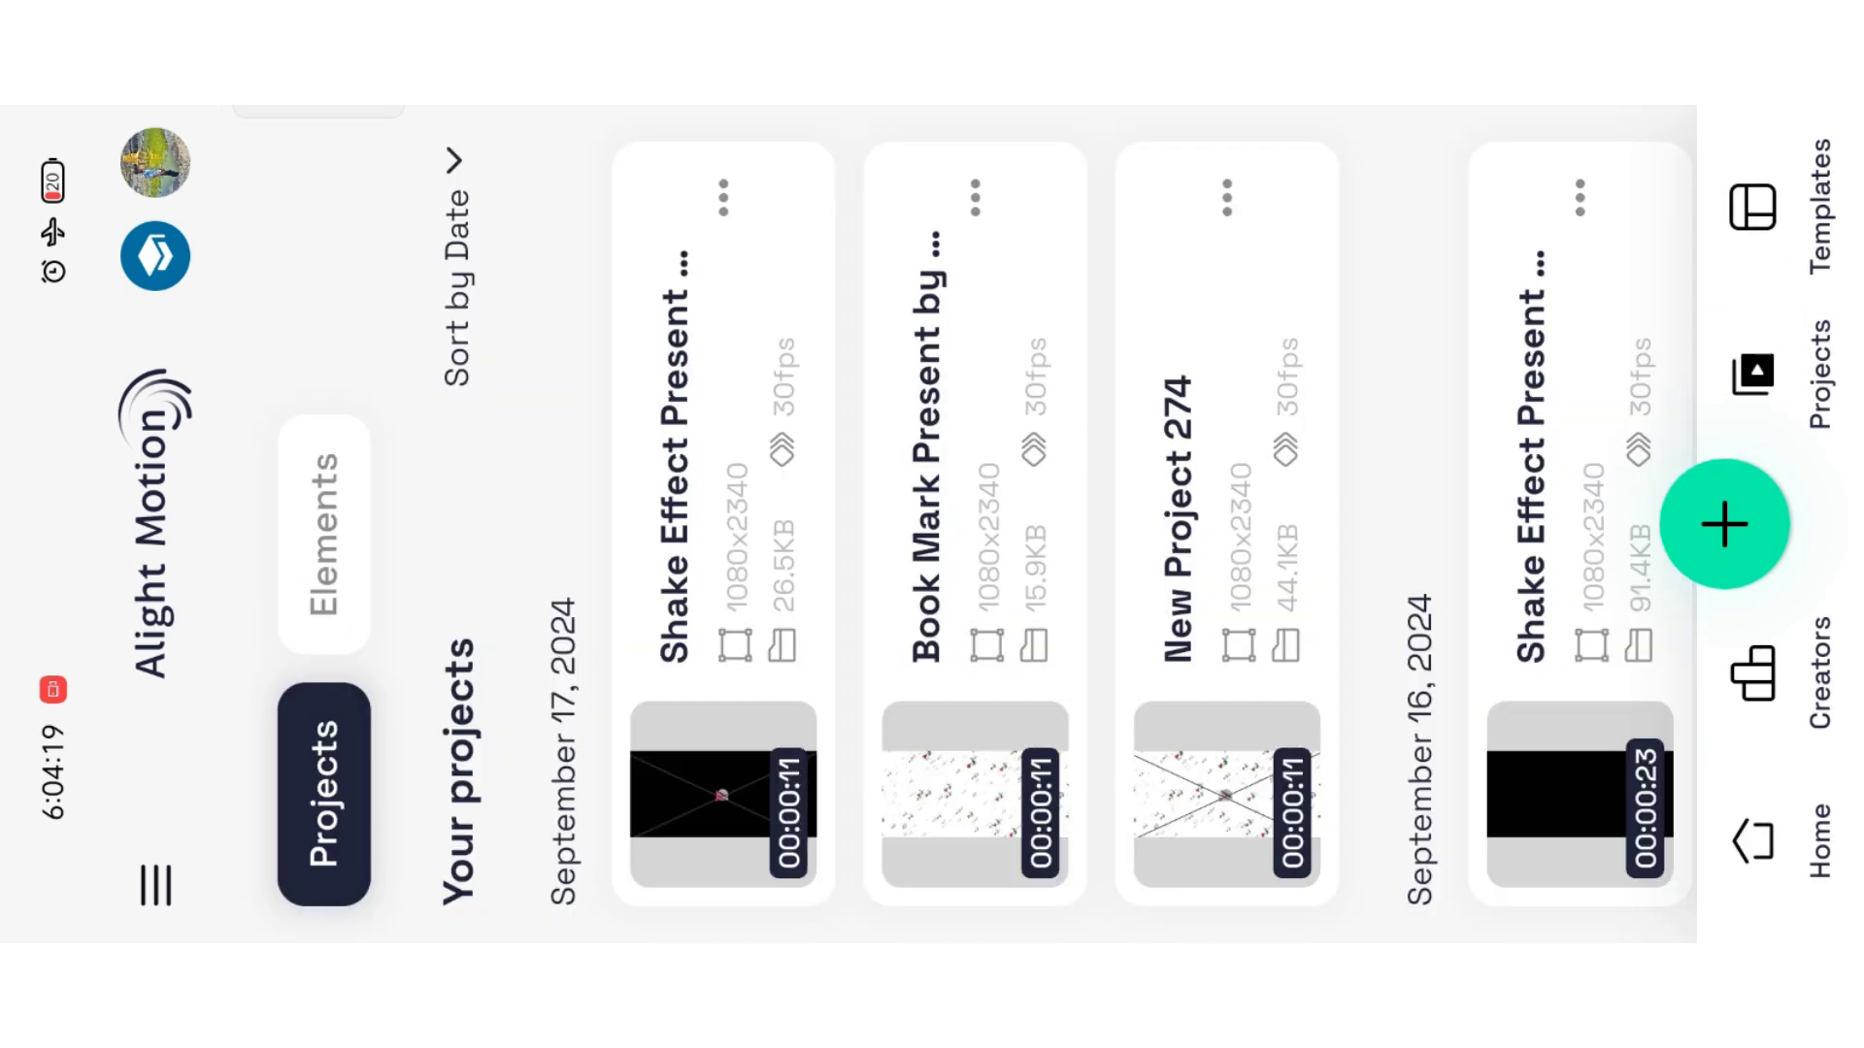
Step: Briefly multi-select Book Mark and Shake Effect, then open Book Mark Present by Ram Creation
left_click(977, 380)
left_click(724, 700)
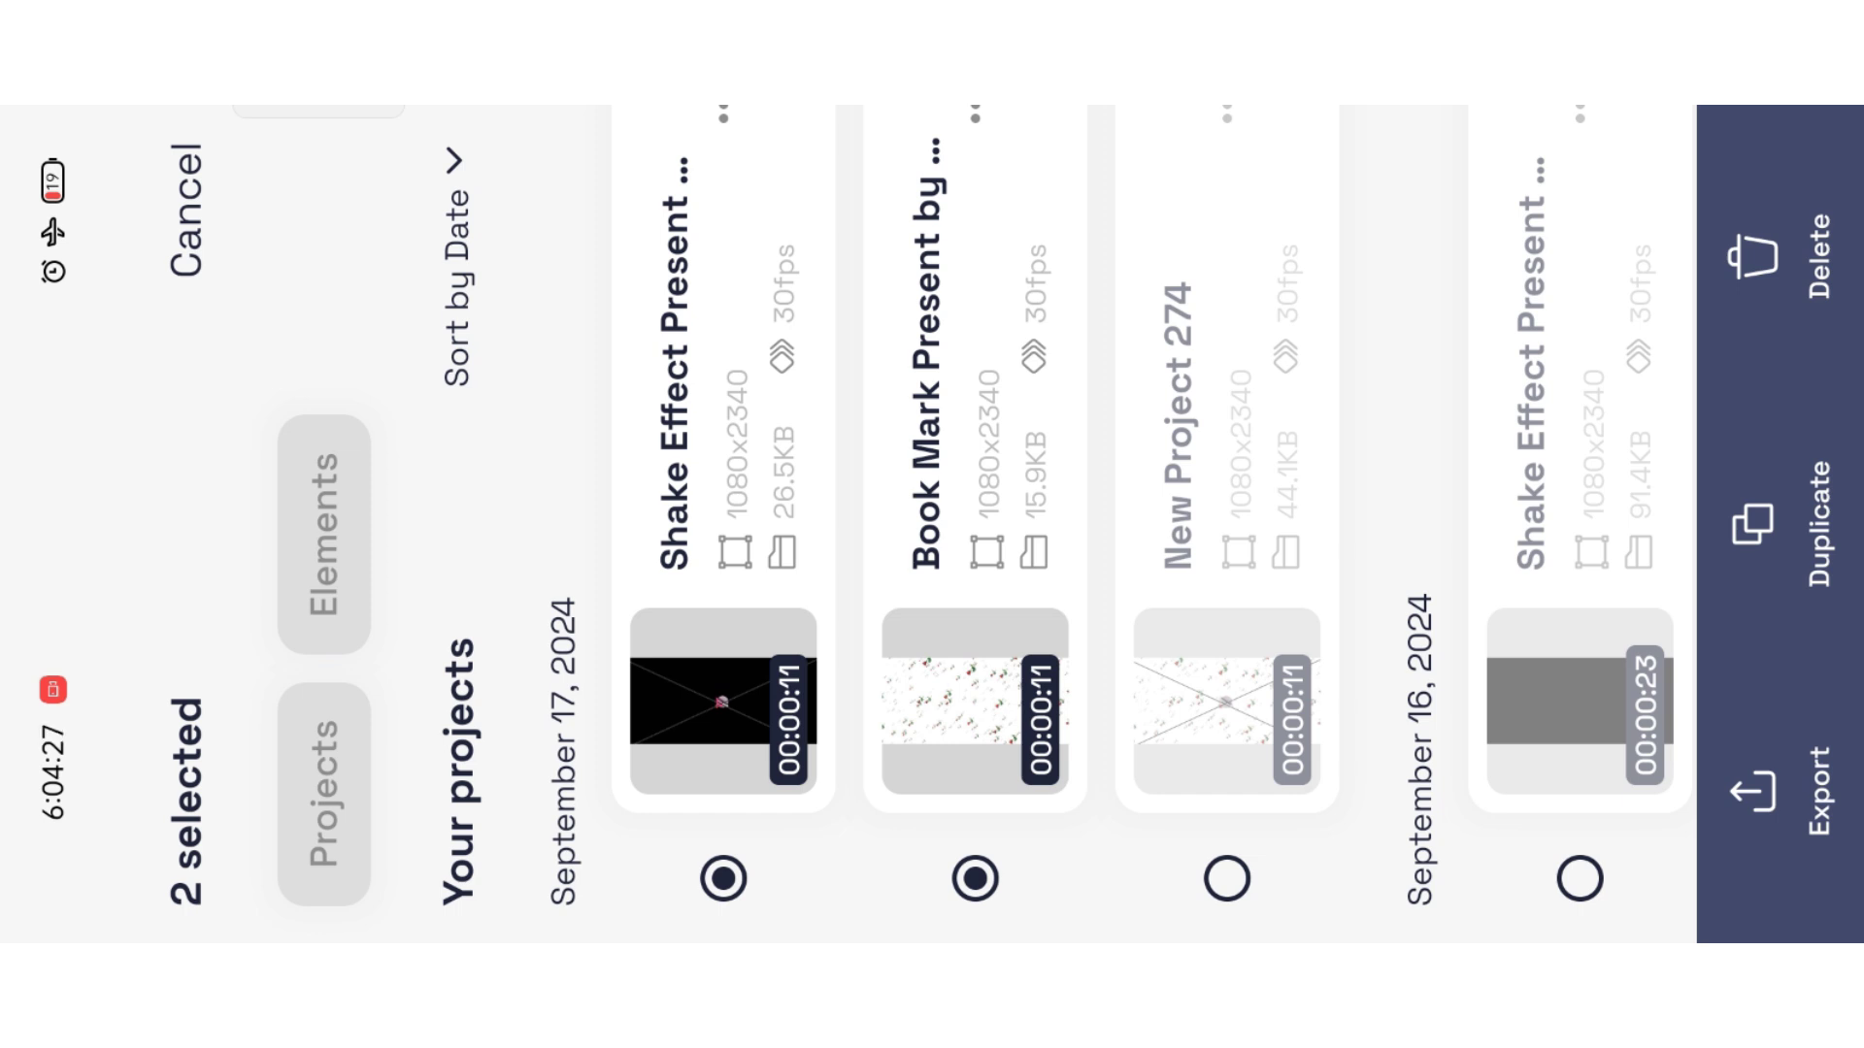
left_click_drag(1219, 185, 1237, 304)
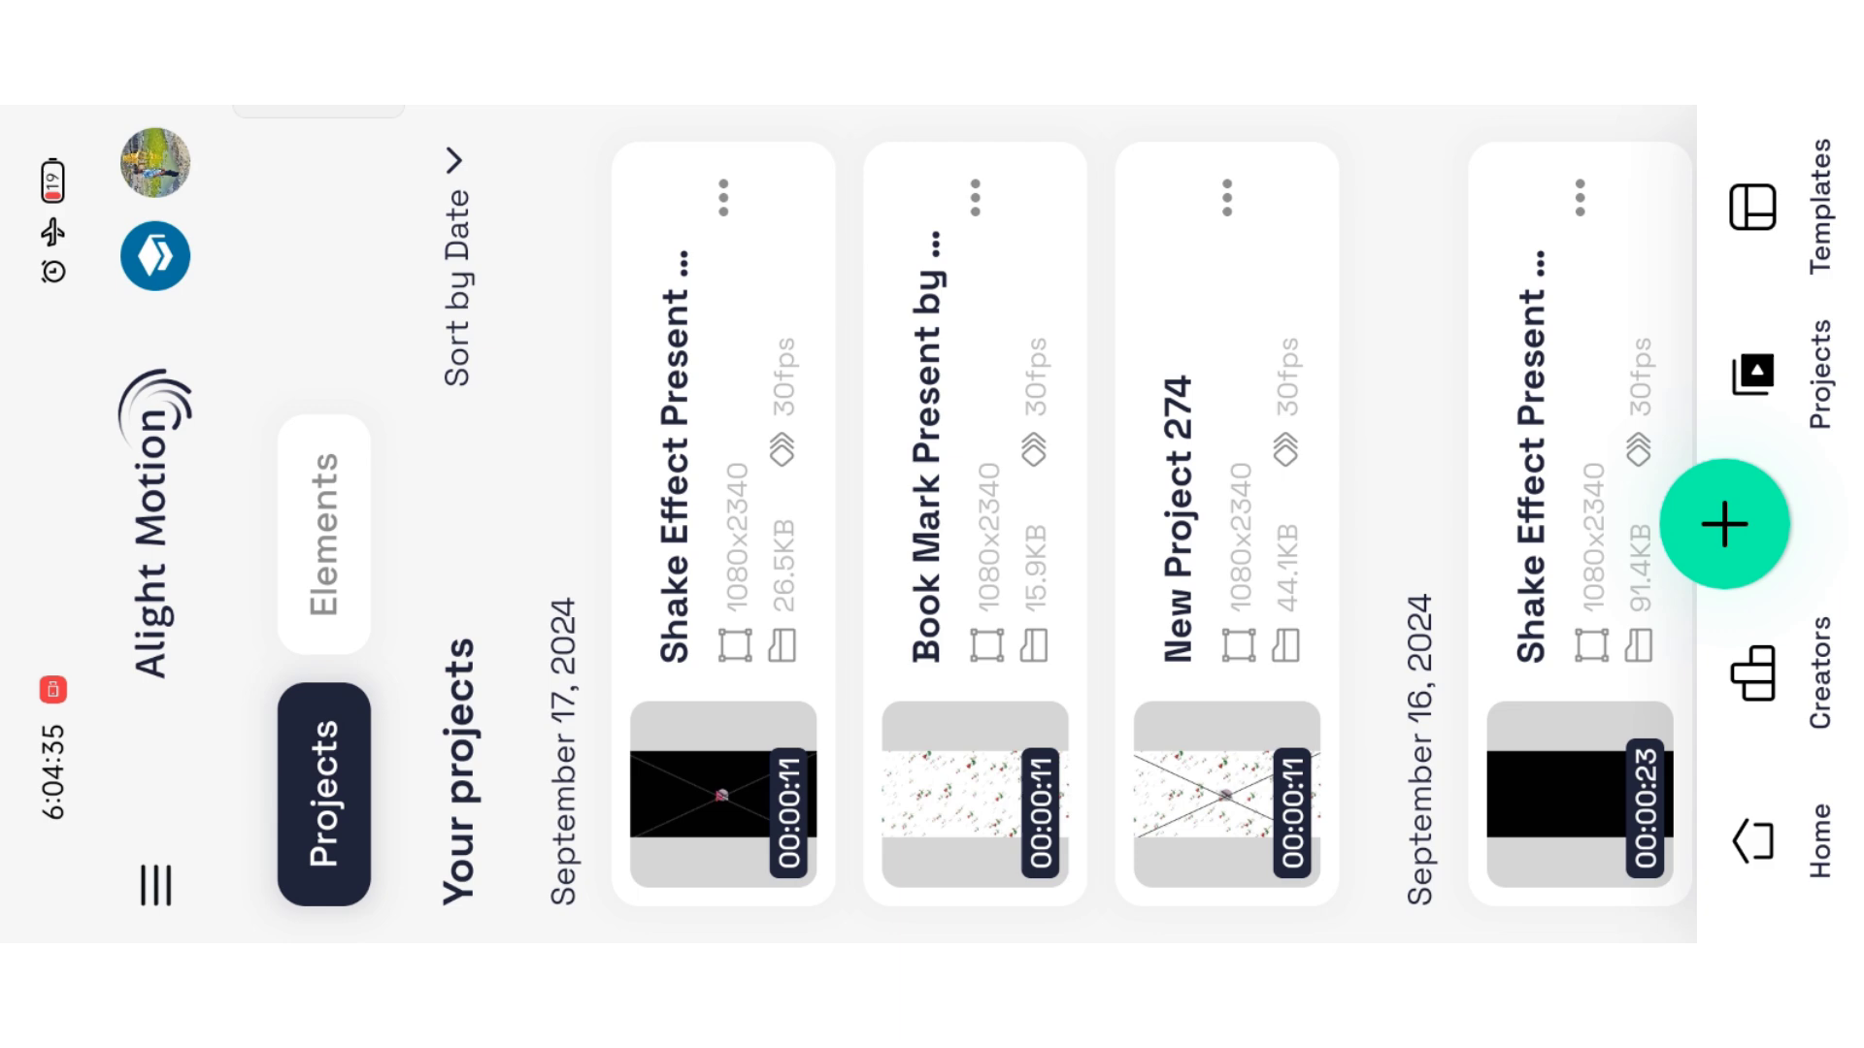
left_click(975, 510)
mouse_move(1616, 509)
left_mouse_down()
mouse_move(1617, 263)
mouse_move(1722, 488)
left_mouse_up()
Step: Scrub the Book Mark timeline and inspect the signature layer
left_click_drag(1726, 335, 1726, 409)
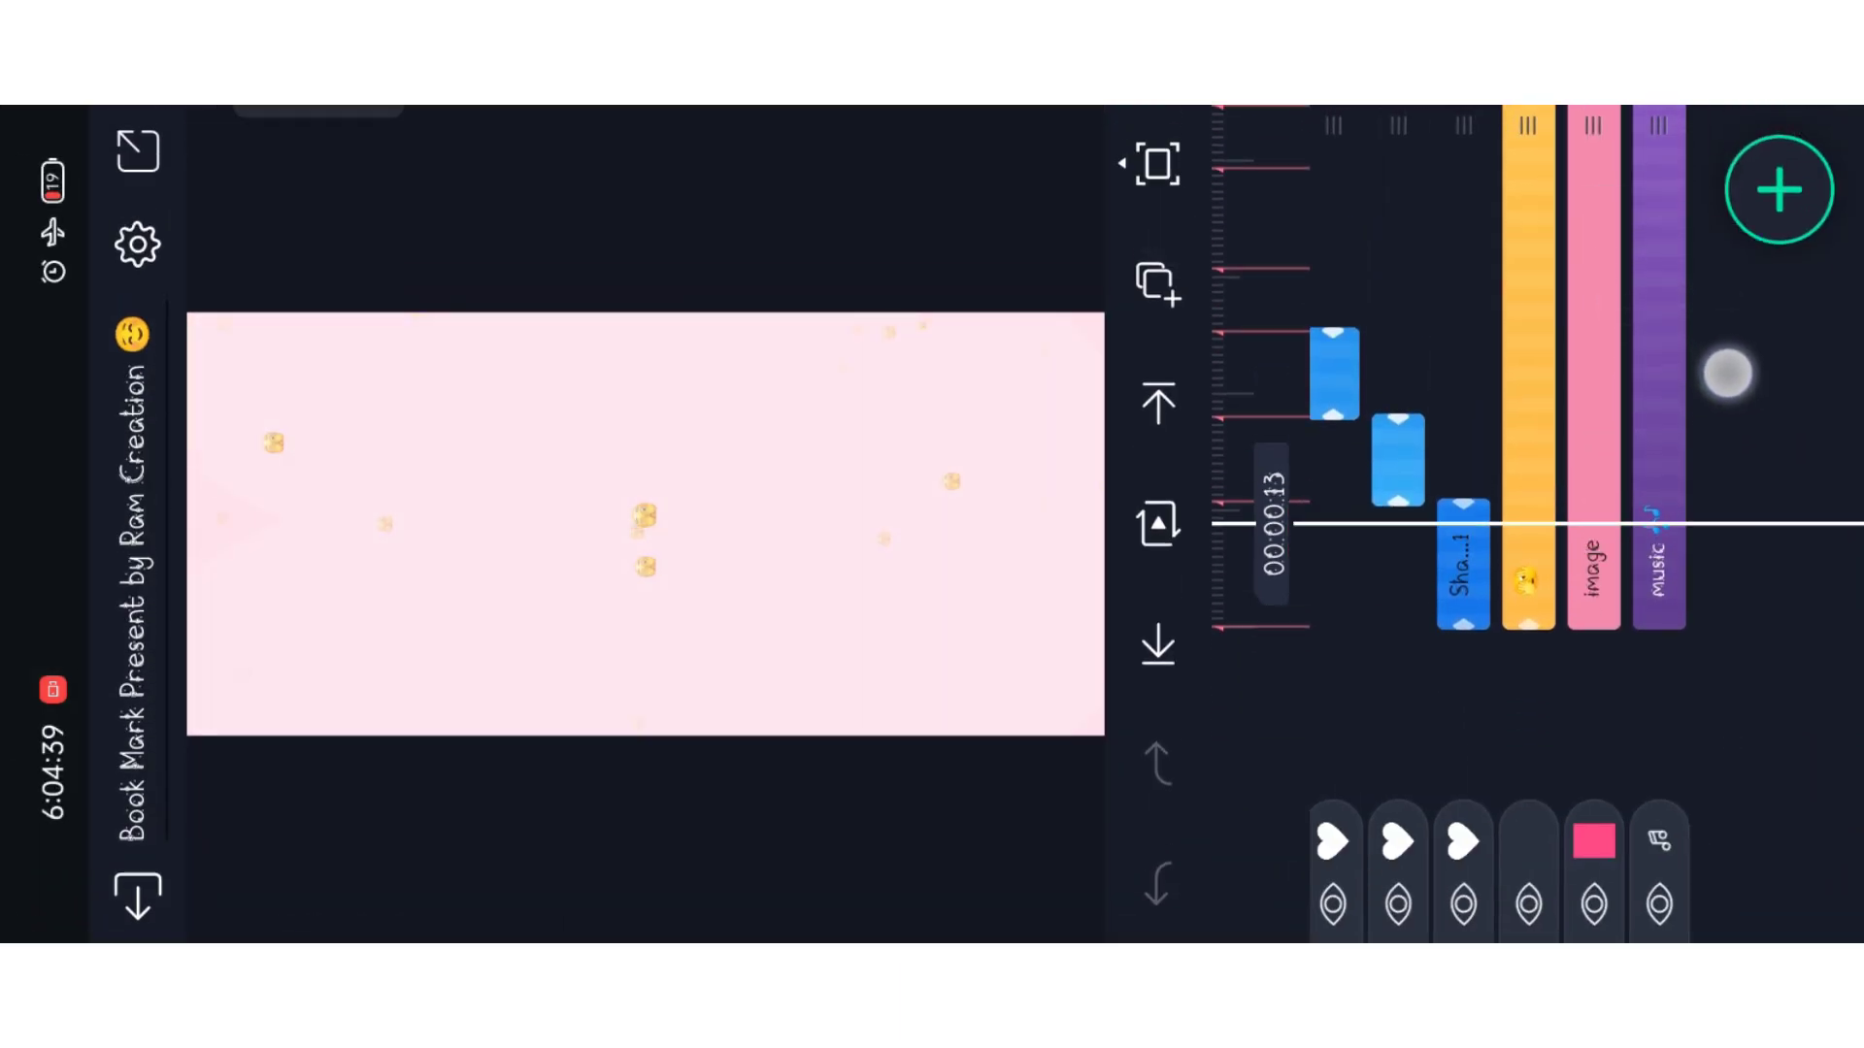
left_click(1528, 437)
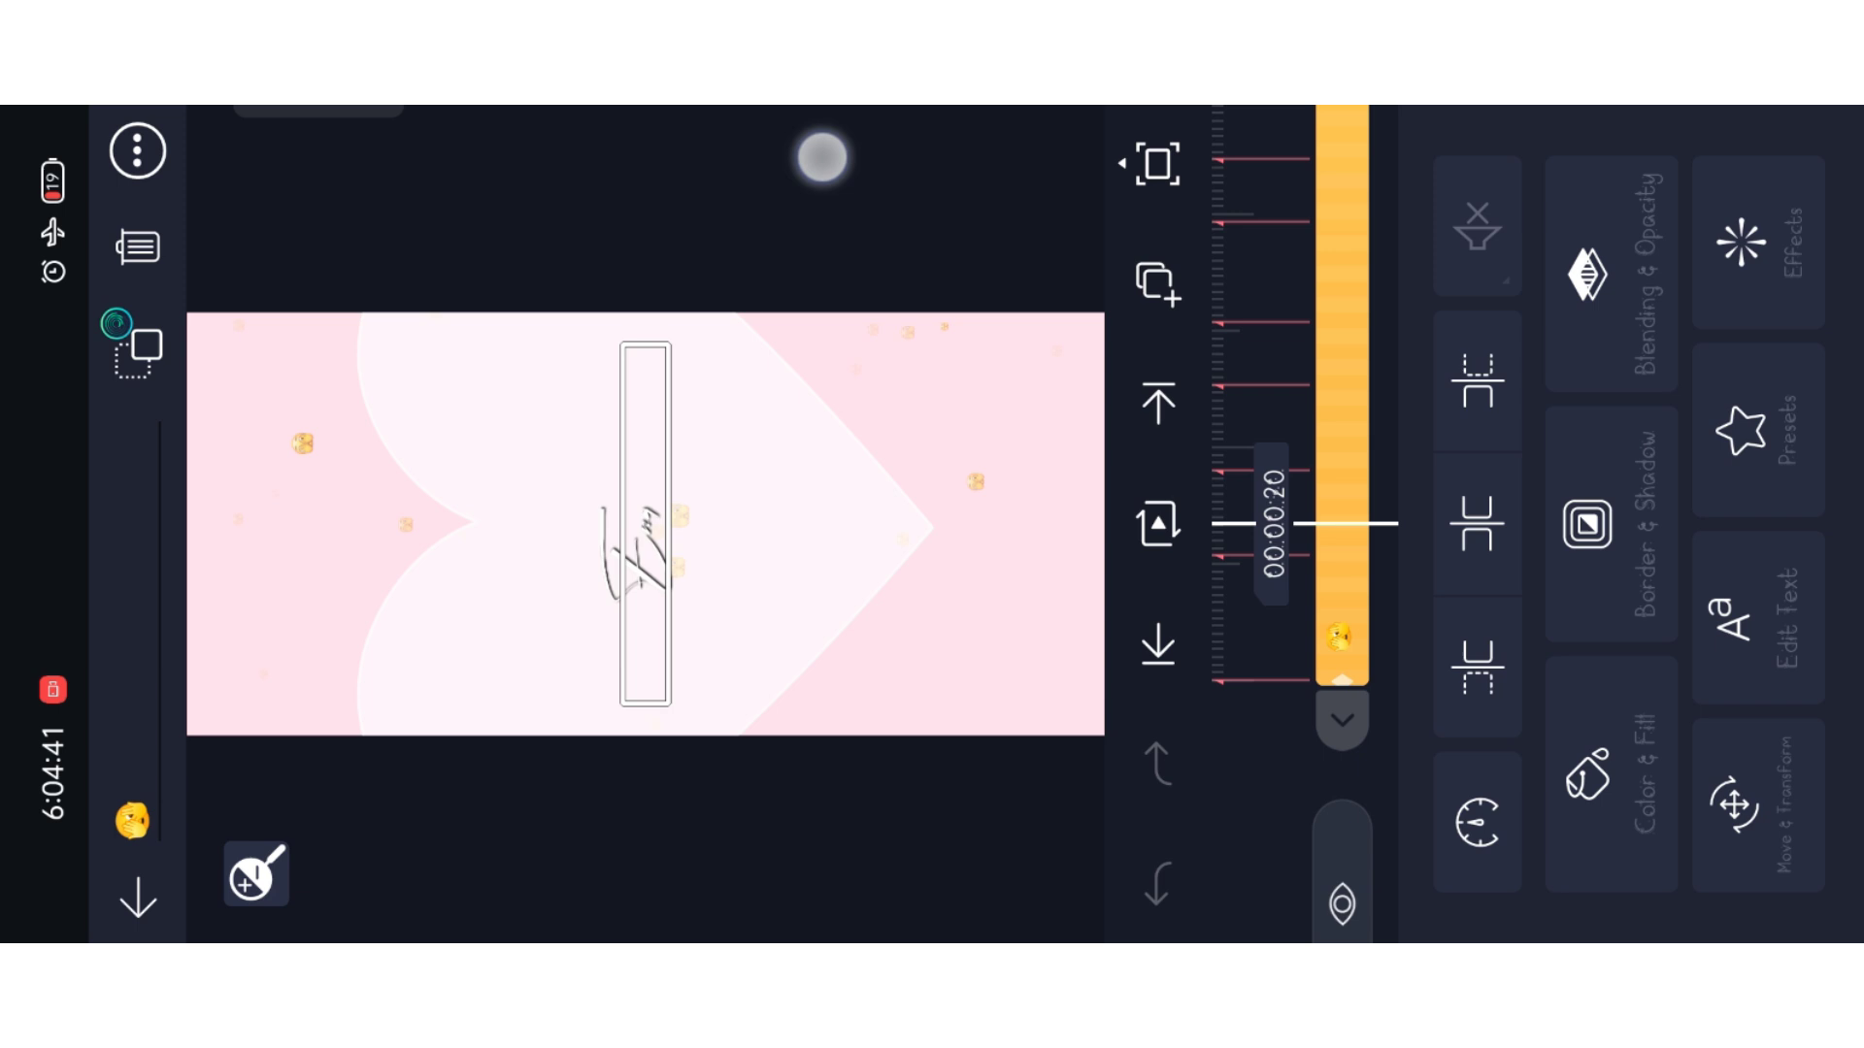
left_click(823, 157)
mouse_move(1636, 438)
left_mouse_down()
mouse_move(1635, 374)
mouse_move(1385, 312)
left_mouse_up()
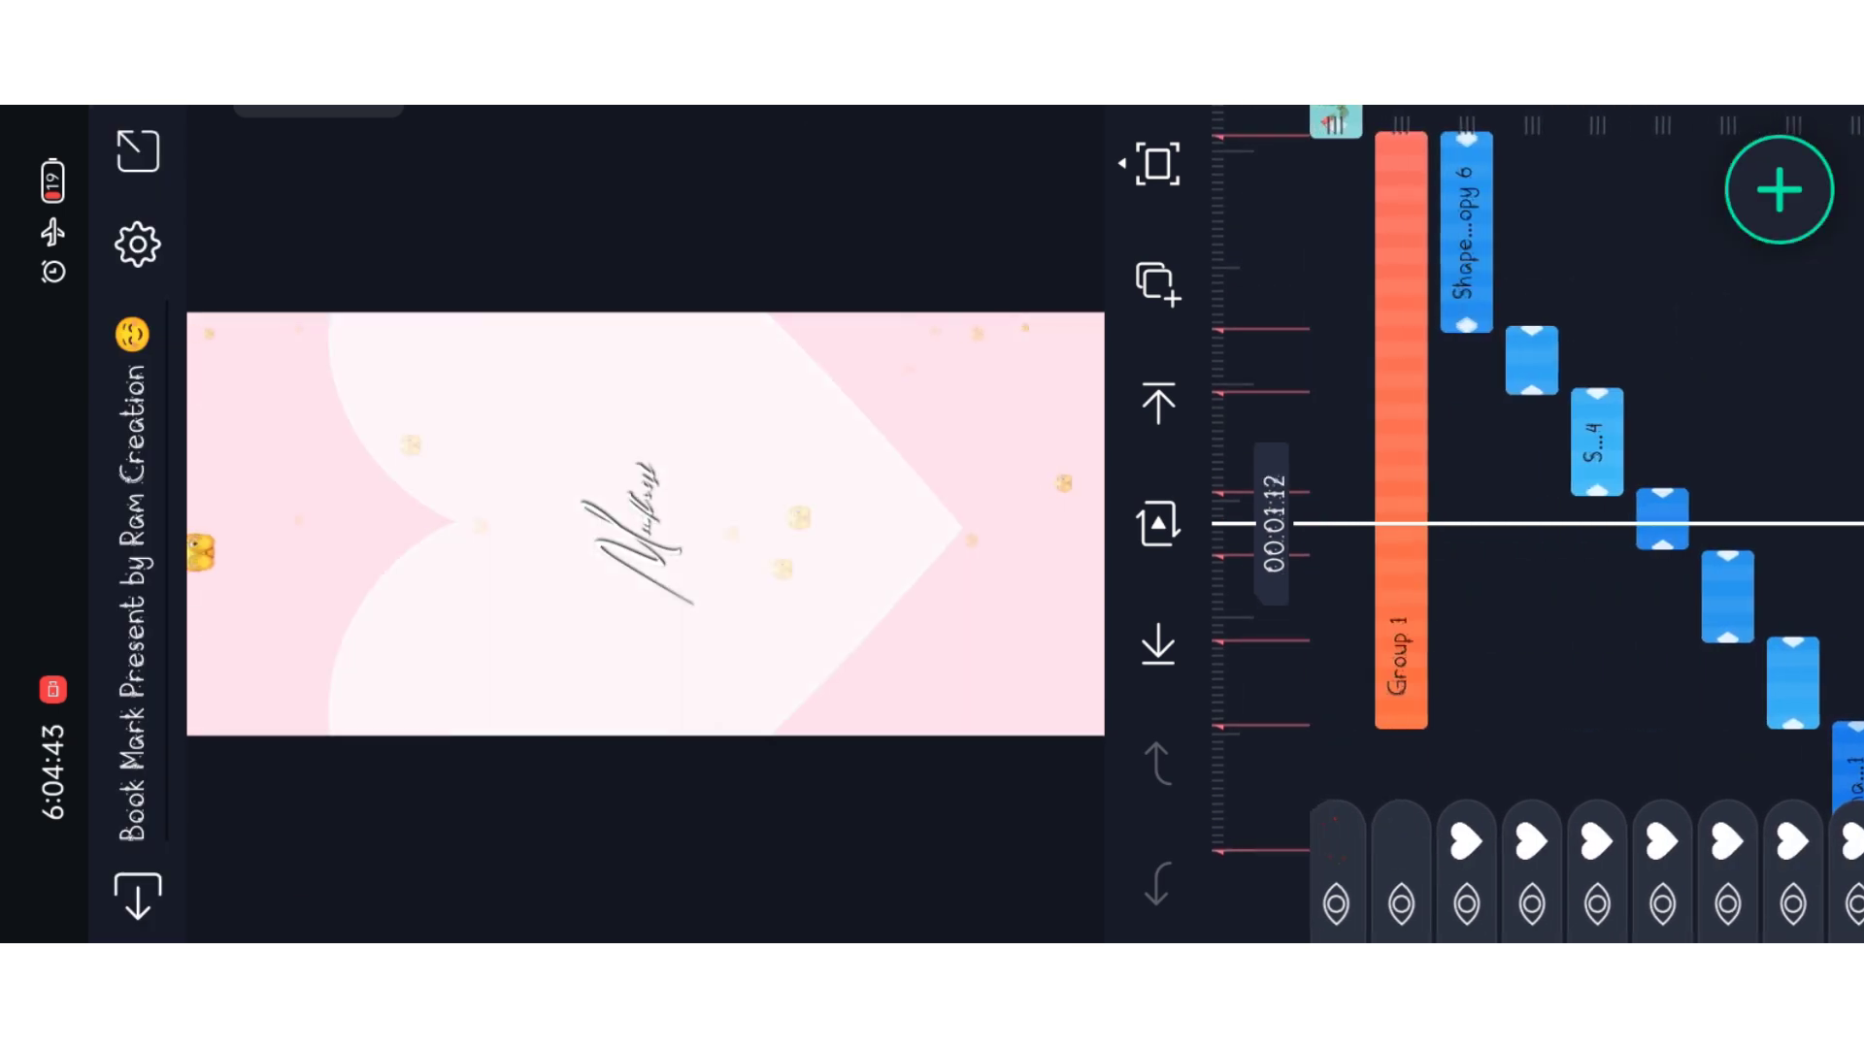
left_click_drag(1614, 321, 1614, 802)
Step: Preview the white heart opening and rose sections, then close the project
mouse_move(1543, 490)
left_mouse_down()
mouse_move(1642, 332)
mouse_move(1601, 586)
left_mouse_up()
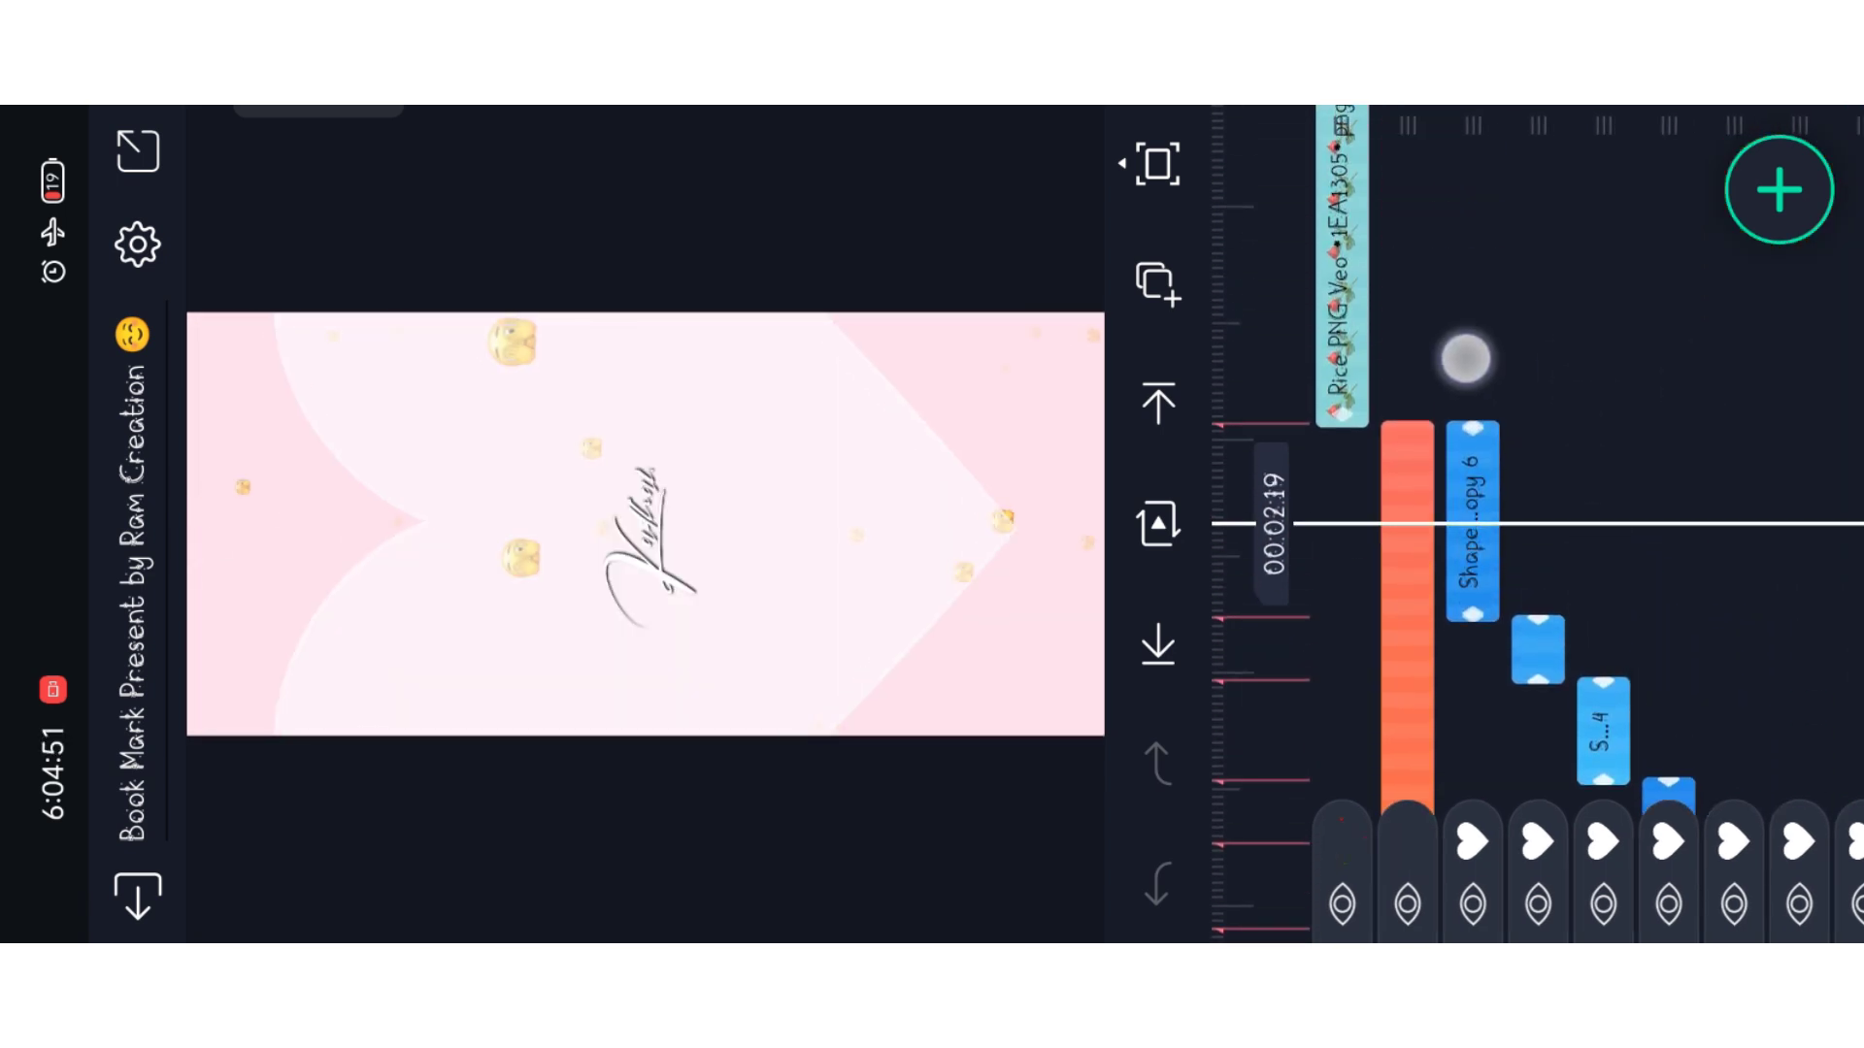
mouse_move(1466, 359)
left_mouse_down()
mouse_move(1700, 423)
mouse_move(1708, 195)
mouse_move(1696, 721)
mouse_move(1583, 656)
mouse_move(1820, 655)
left_mouse_up()
left_click_drag(1602, 656, 1821, 655)
mouse_move(1606, 503)
left_mouse_down()
mouse_move(1612, 404)
mouse_move(1529, 291)
left_mouse_up()
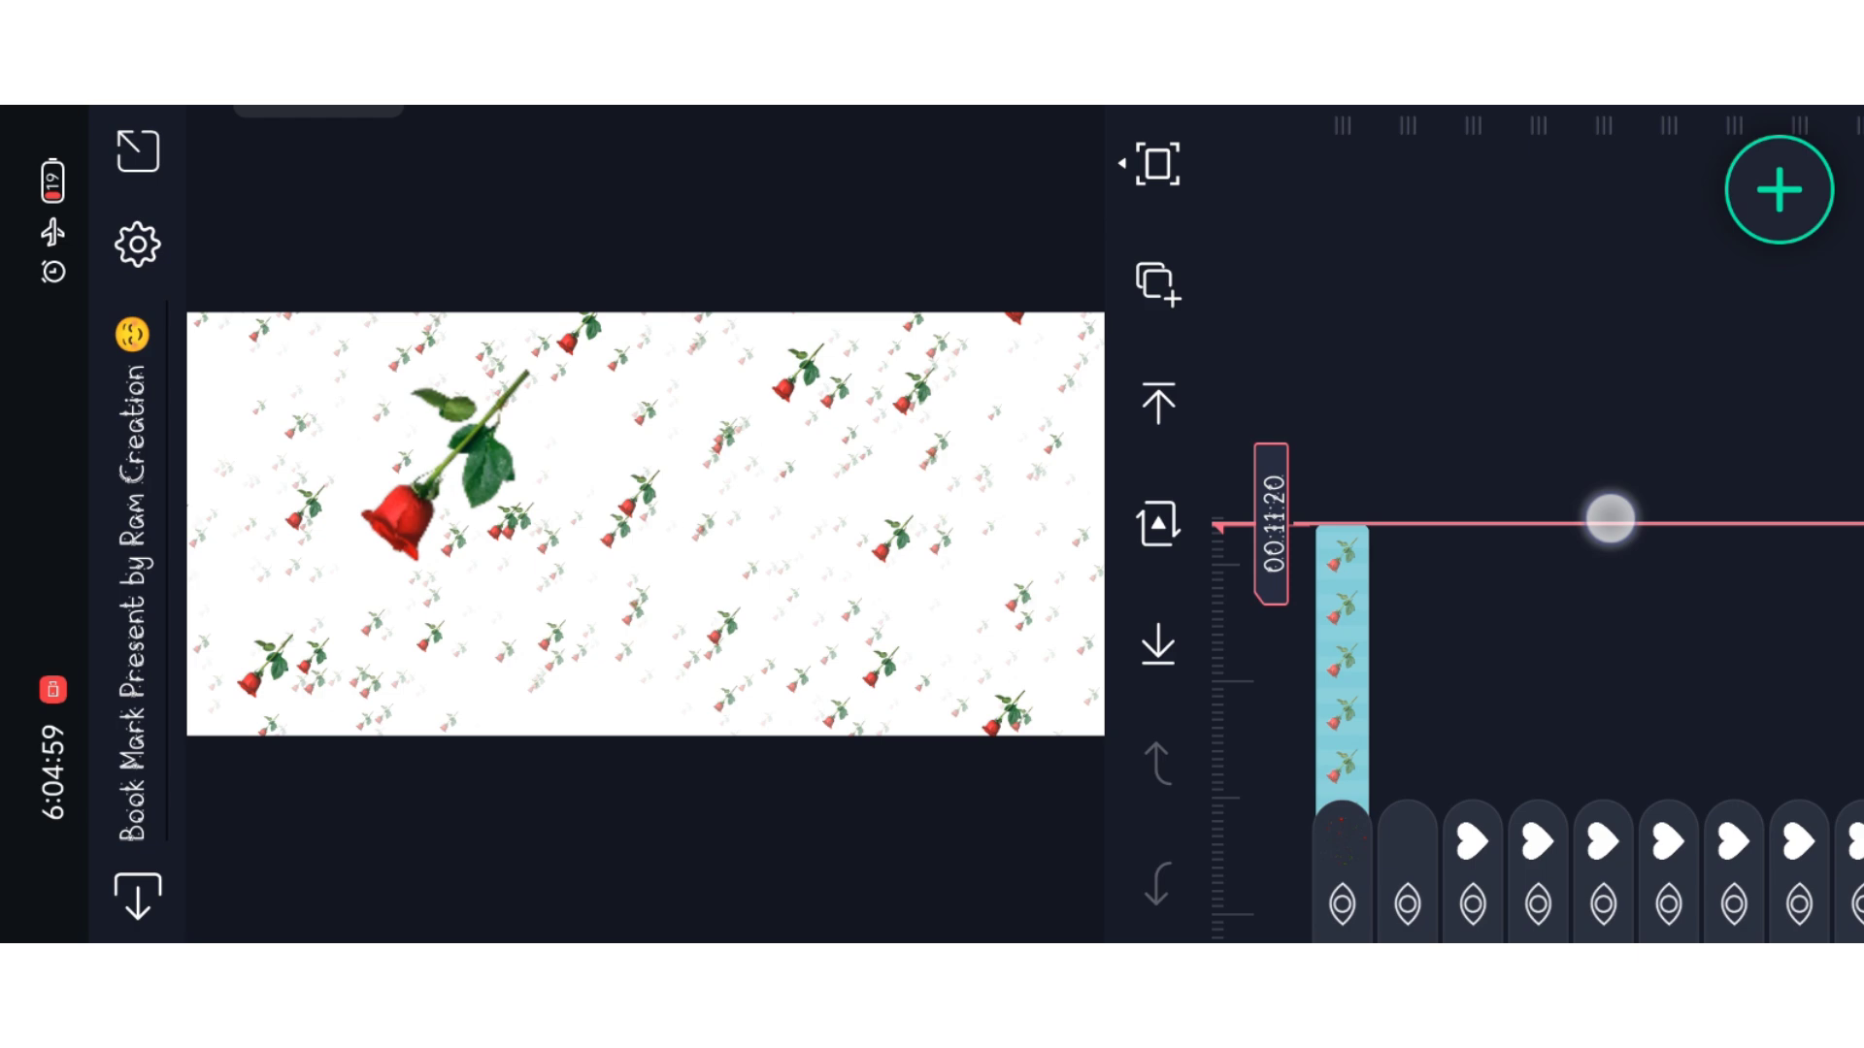
left_click_drag(1609, 516, 1528, 365)
left_click(137, 896)
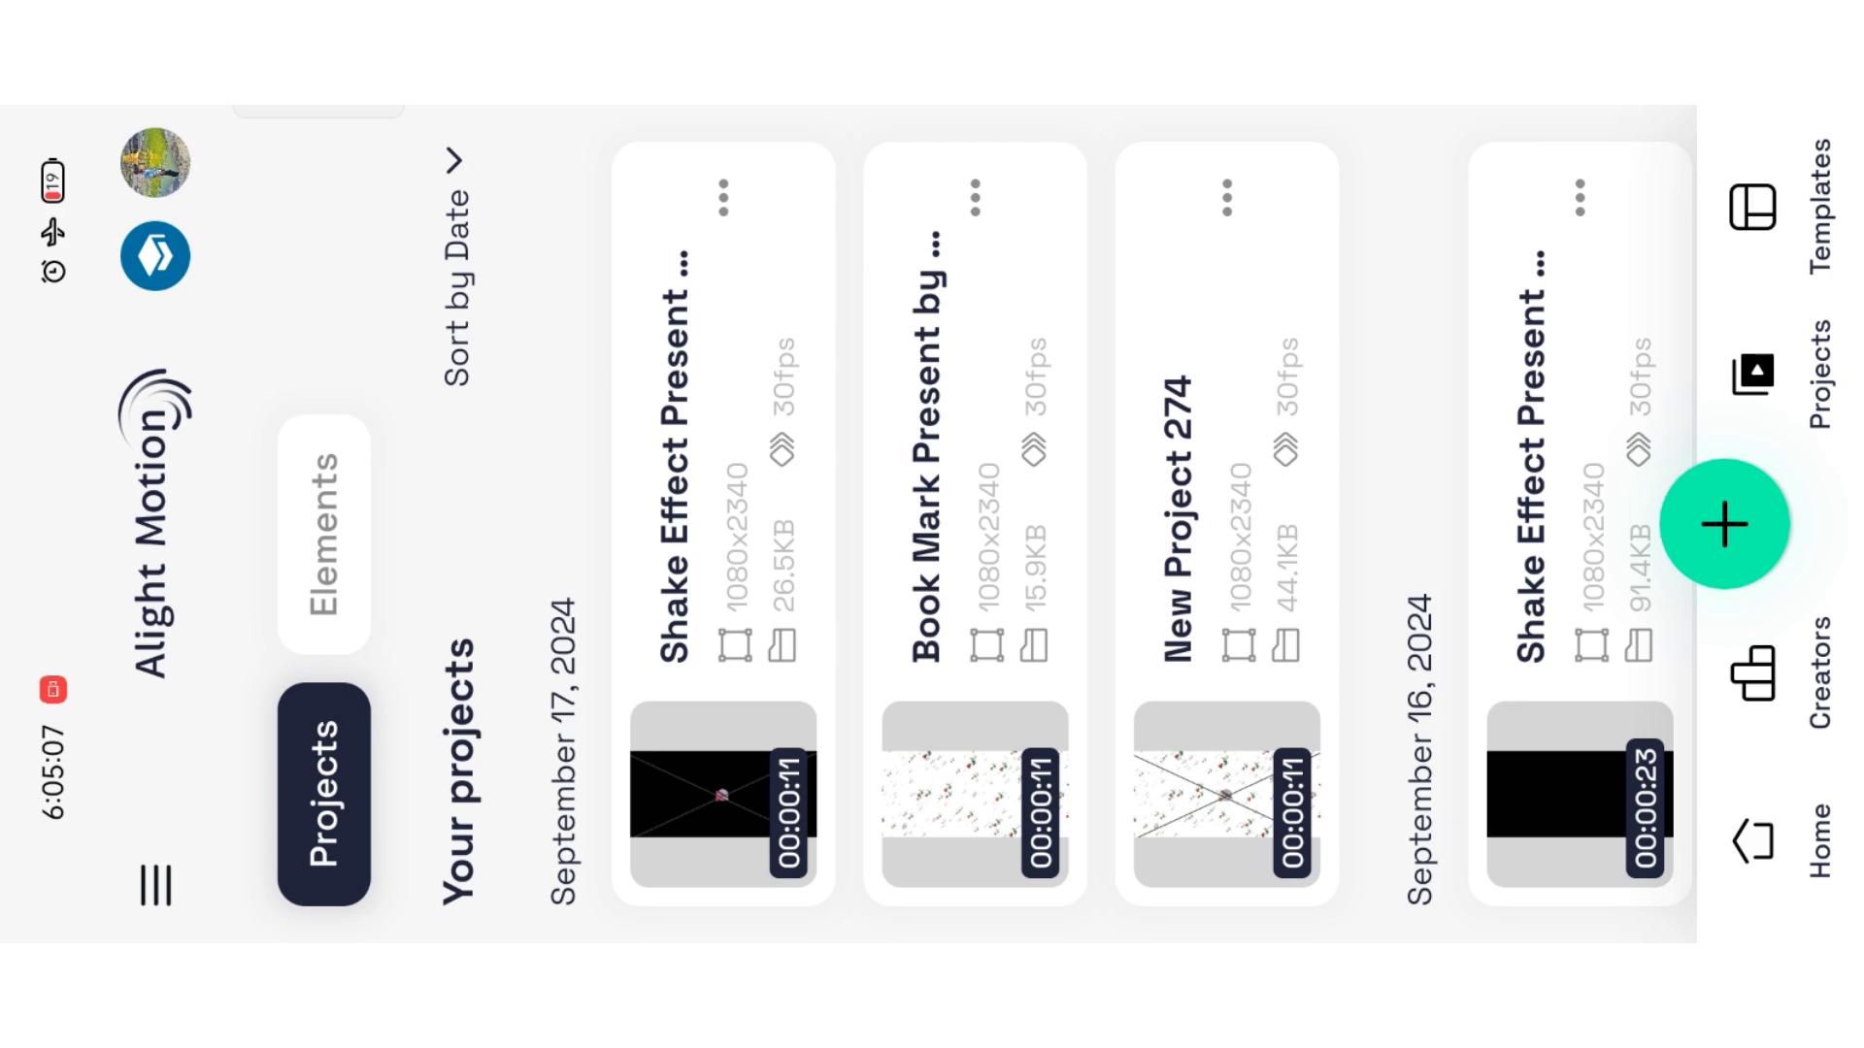
Step: Start a new project and choose the 4:5 frame shape
left_click(1725, 522)
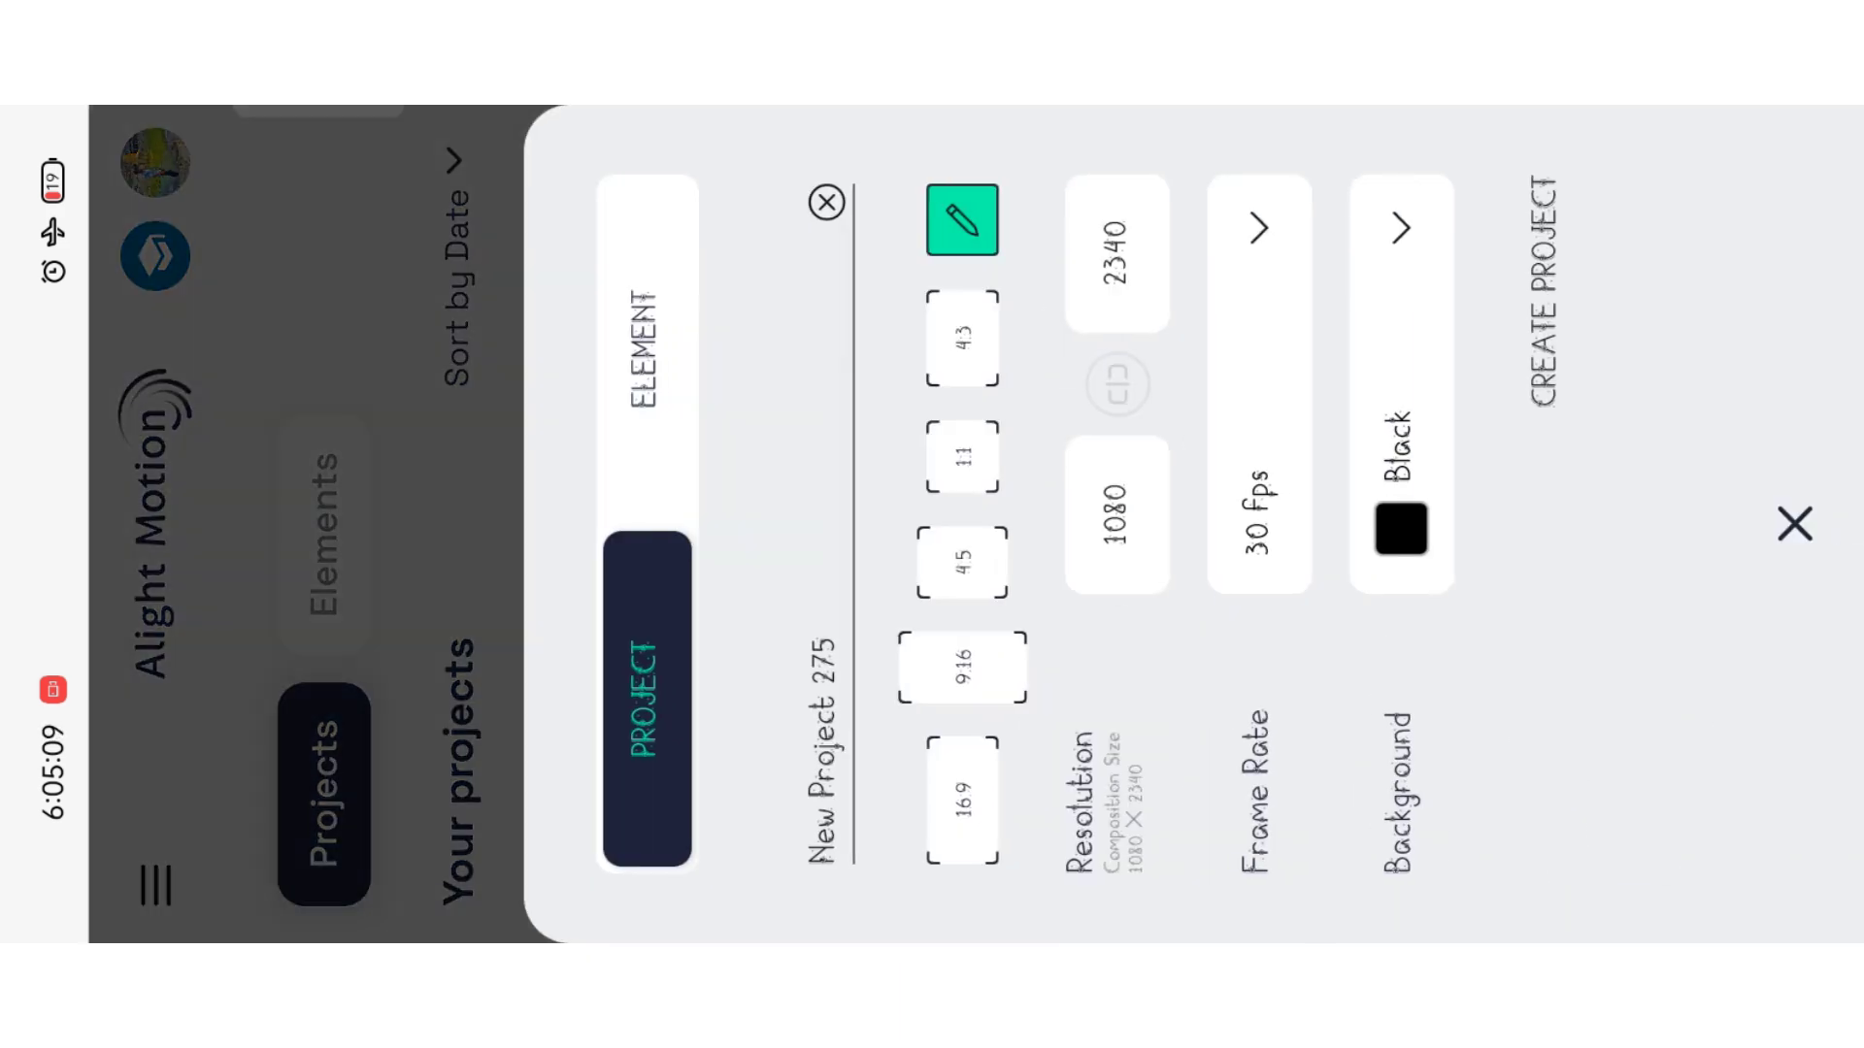
left_click(961, 667)
left_click(959, 563)
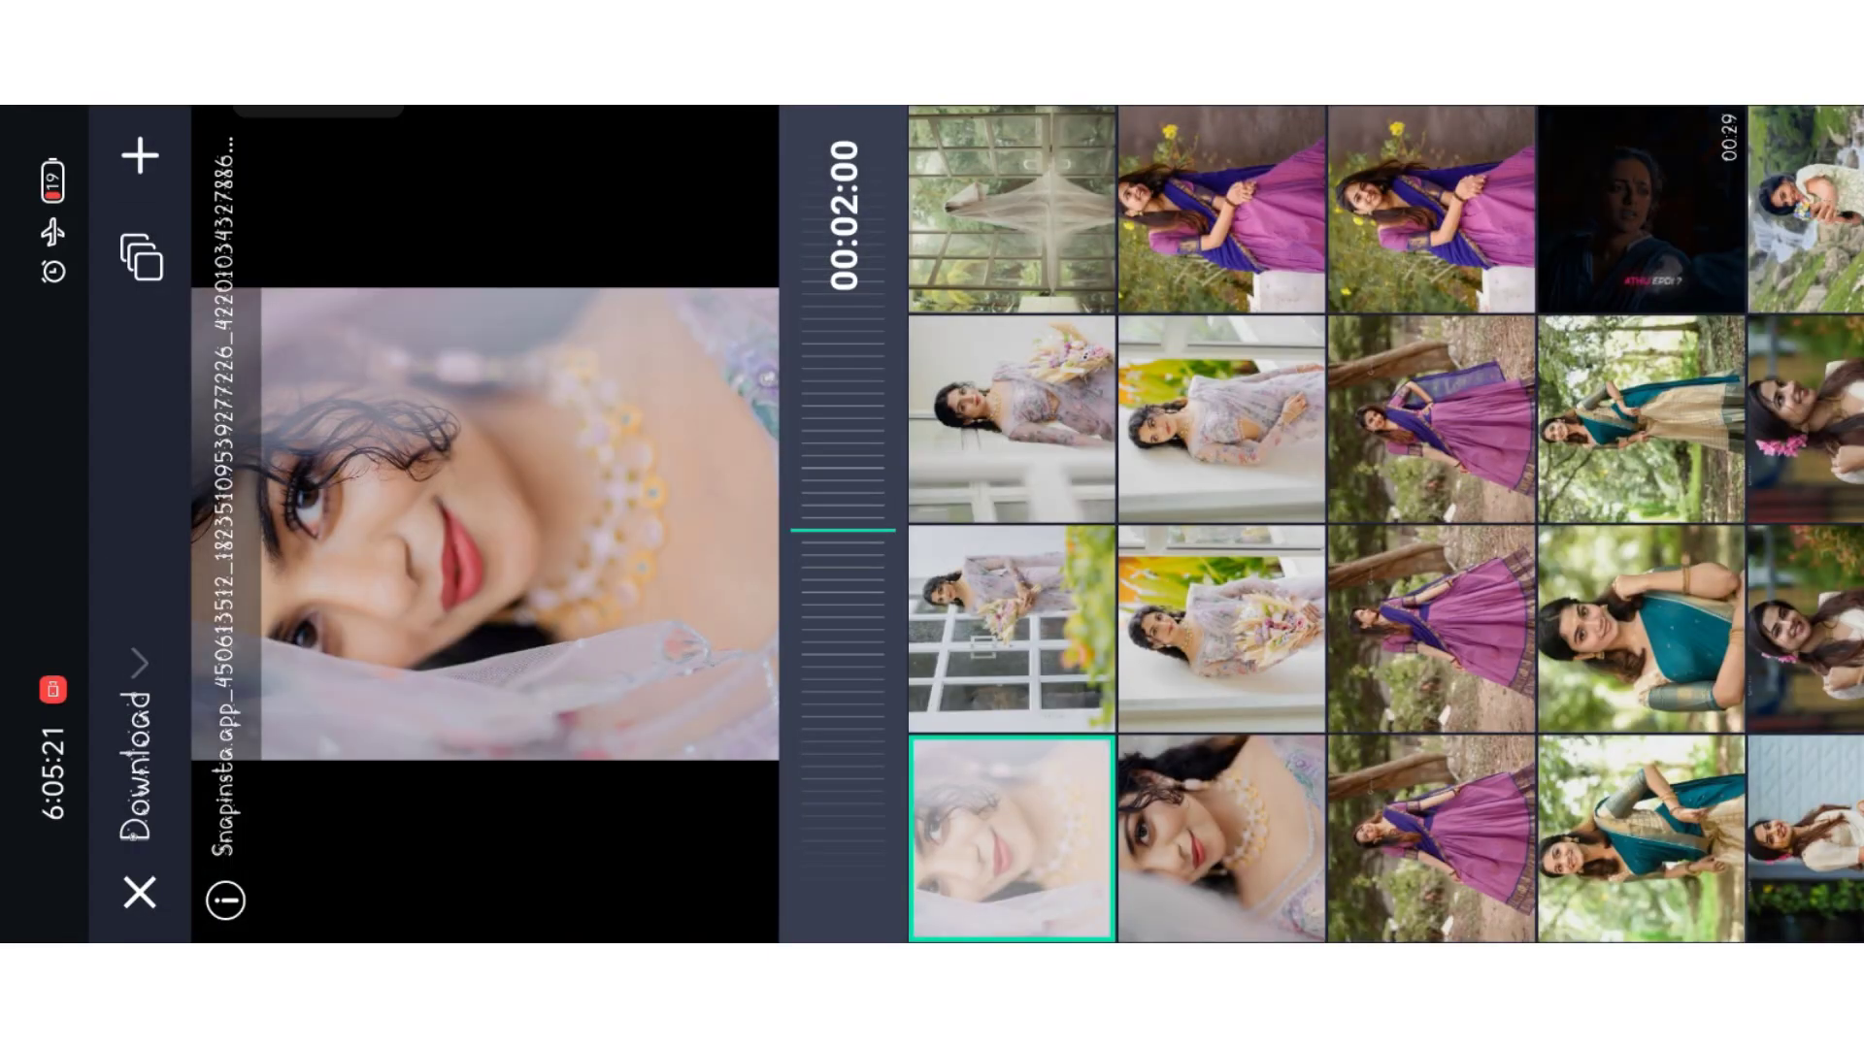
Step: Import the photo of the woman with the bouquet and resize it in the frame
left_click(1221, 630)
left_click(141, 154)
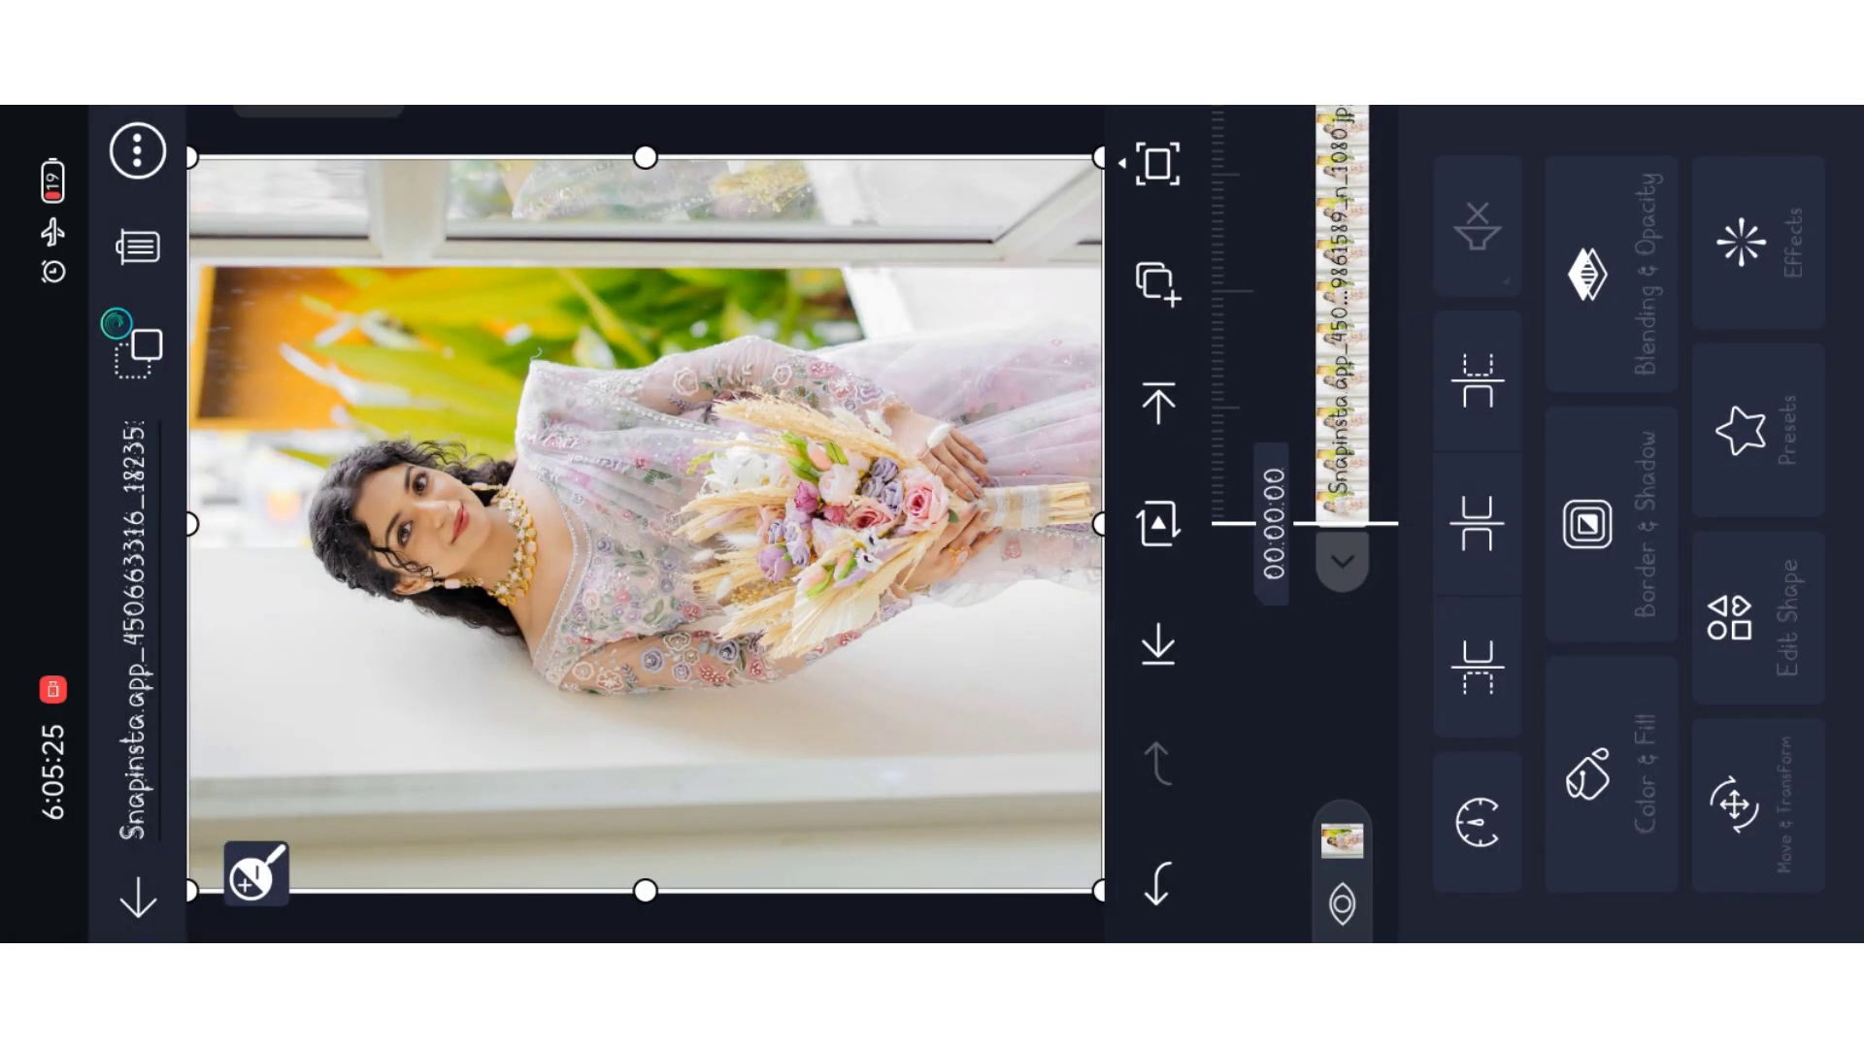
left_click_drag(644, 524, 637, 507)
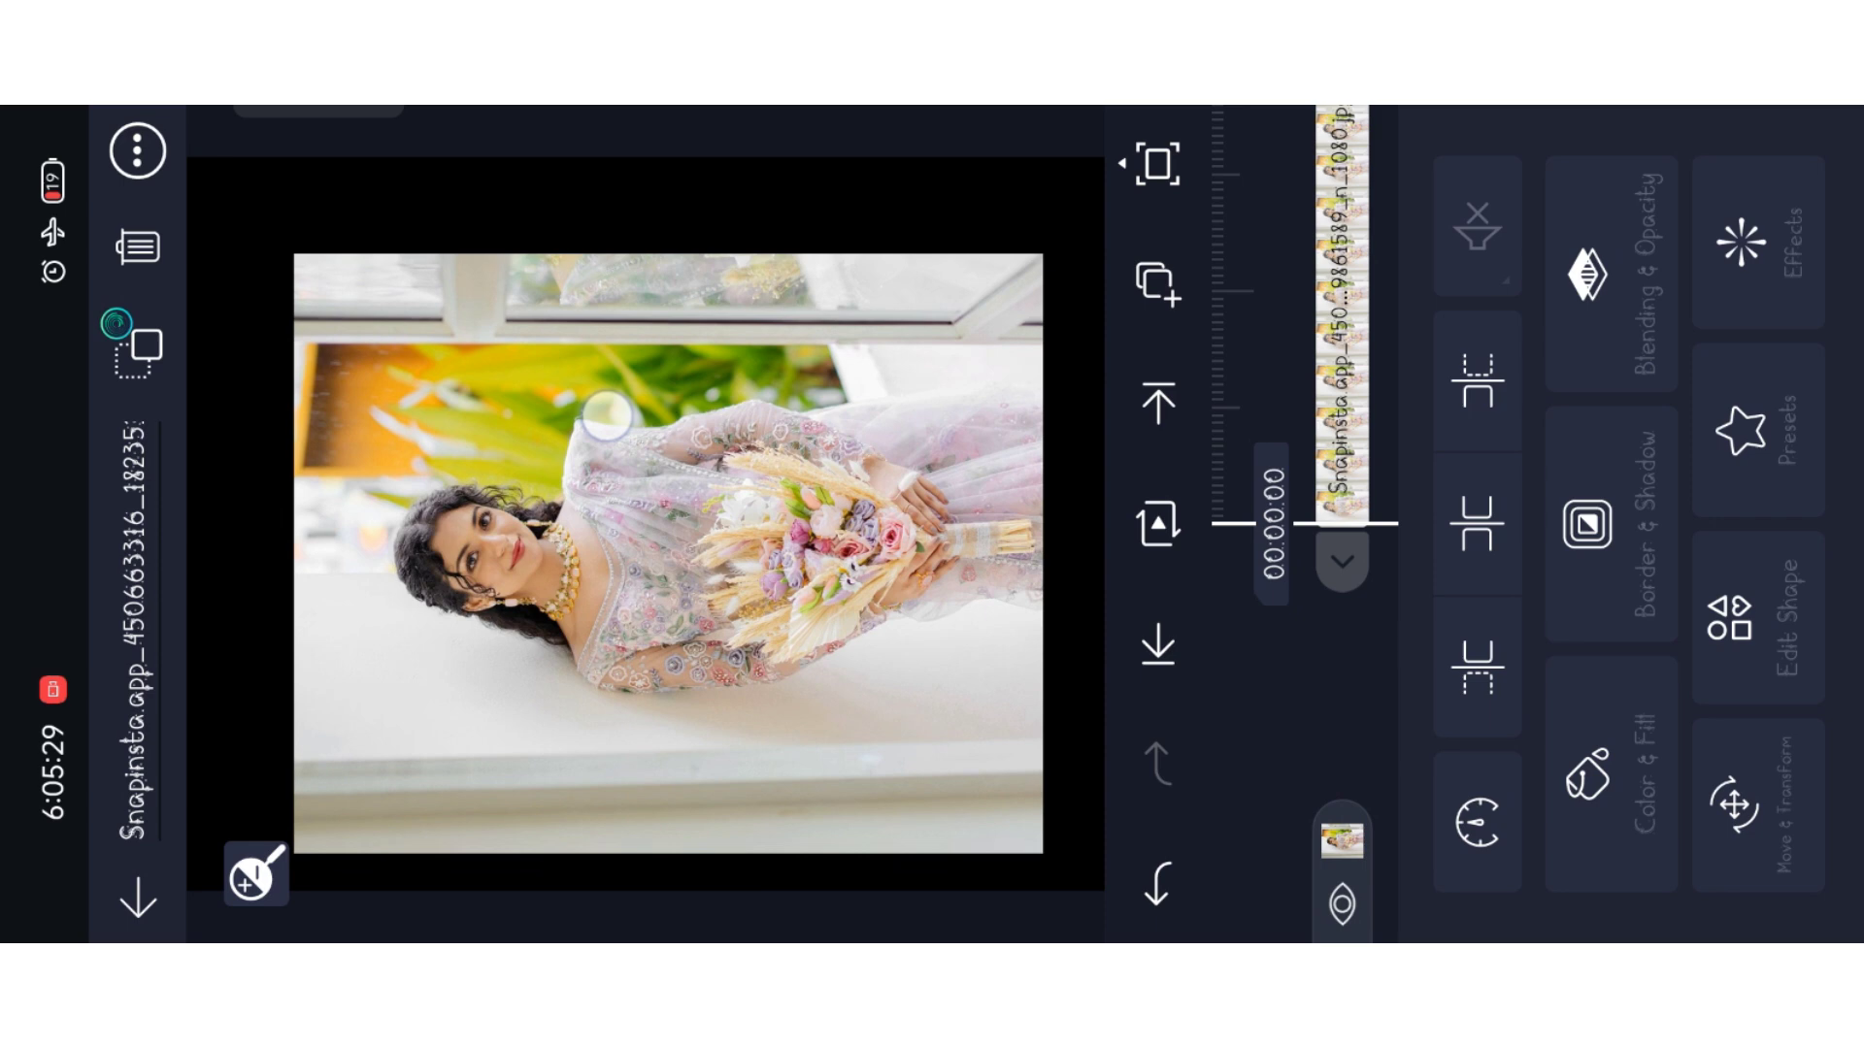
left_click_drag(586, 385, 598, 408)
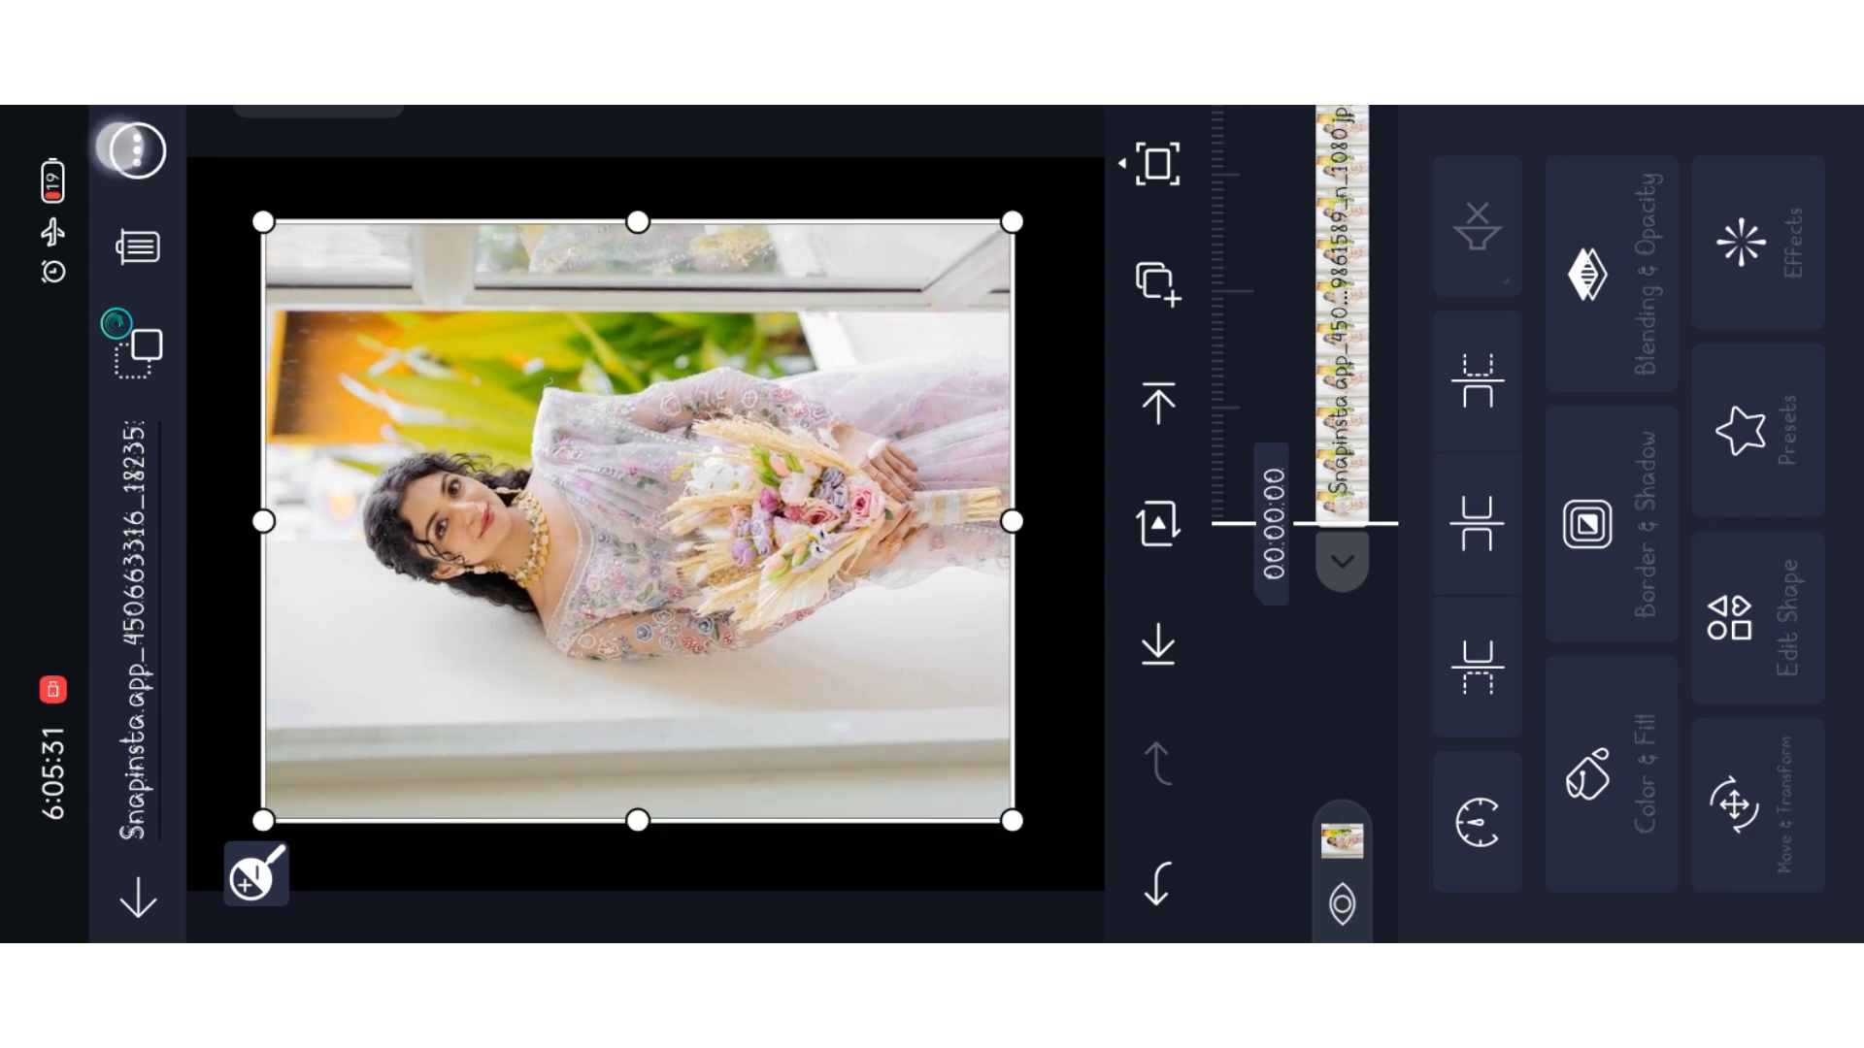
Step: Set the bride photo to Fill Composition Area, then bring up export options
left_click(133, 151)
left_click(1347, 372)
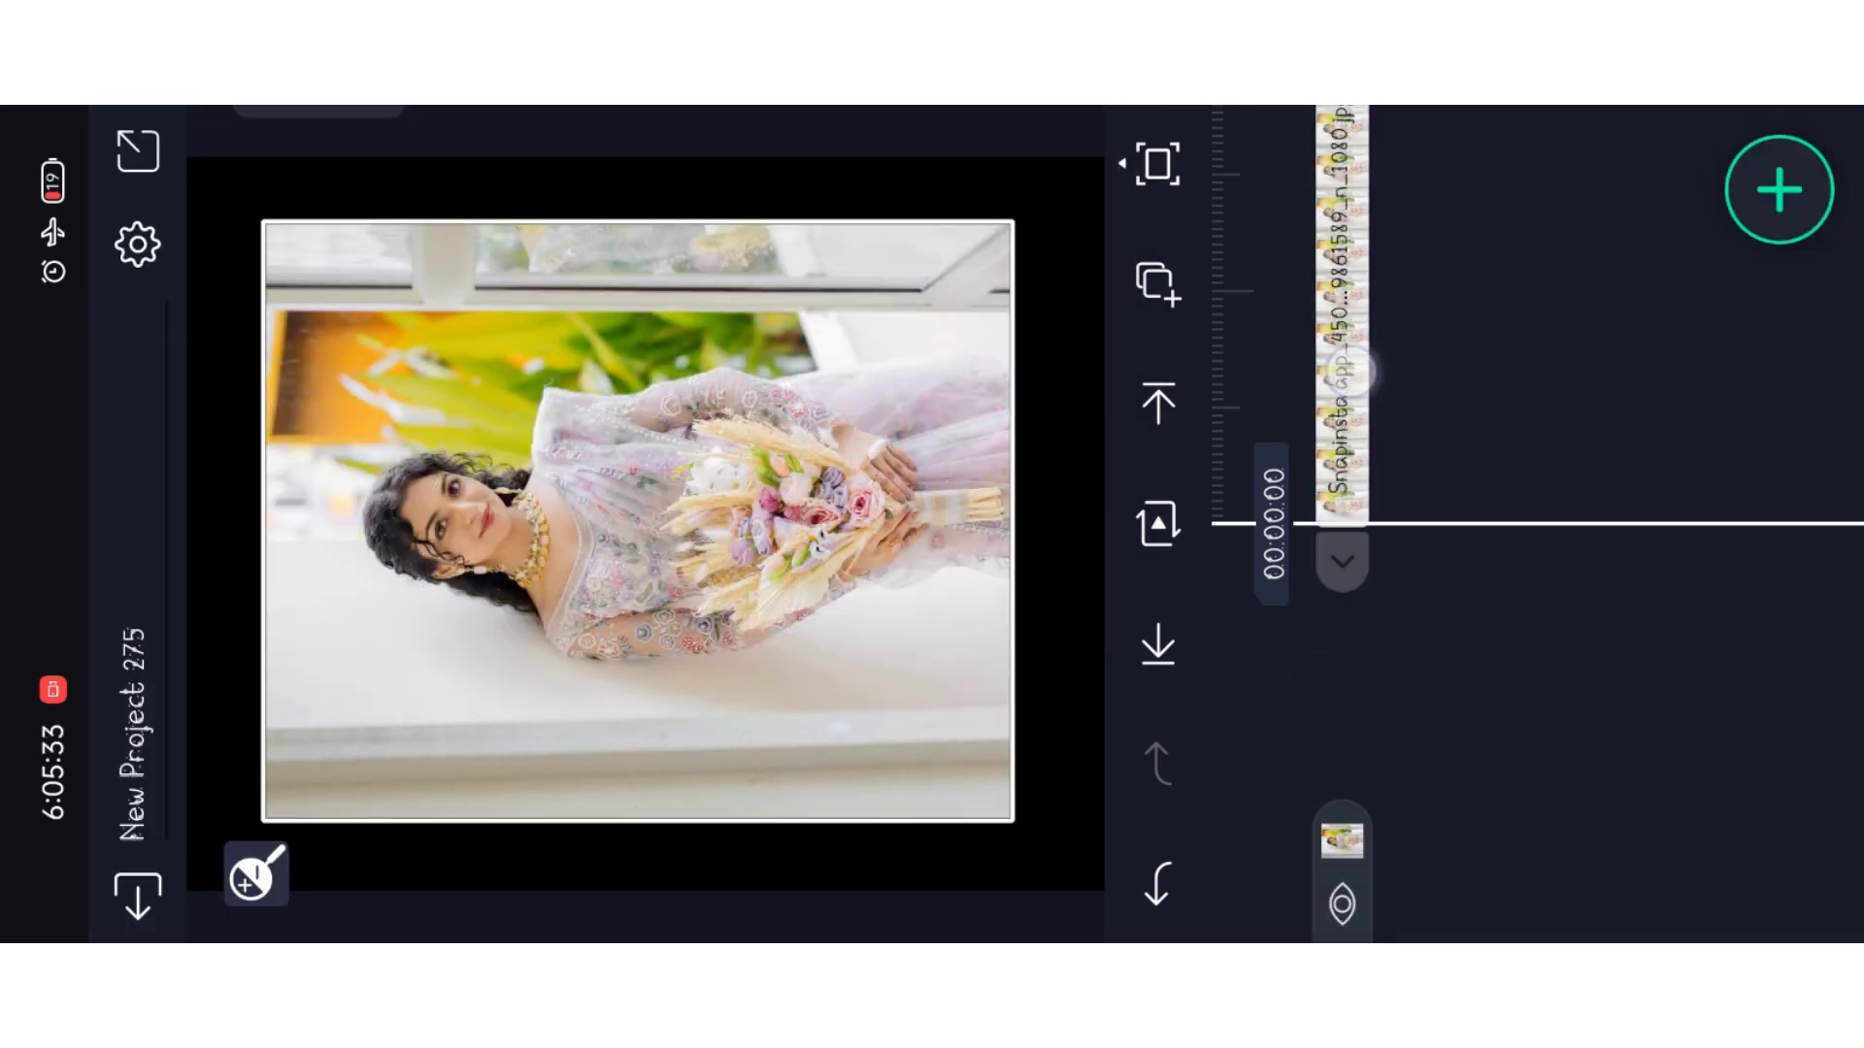
left_click(638, 521)
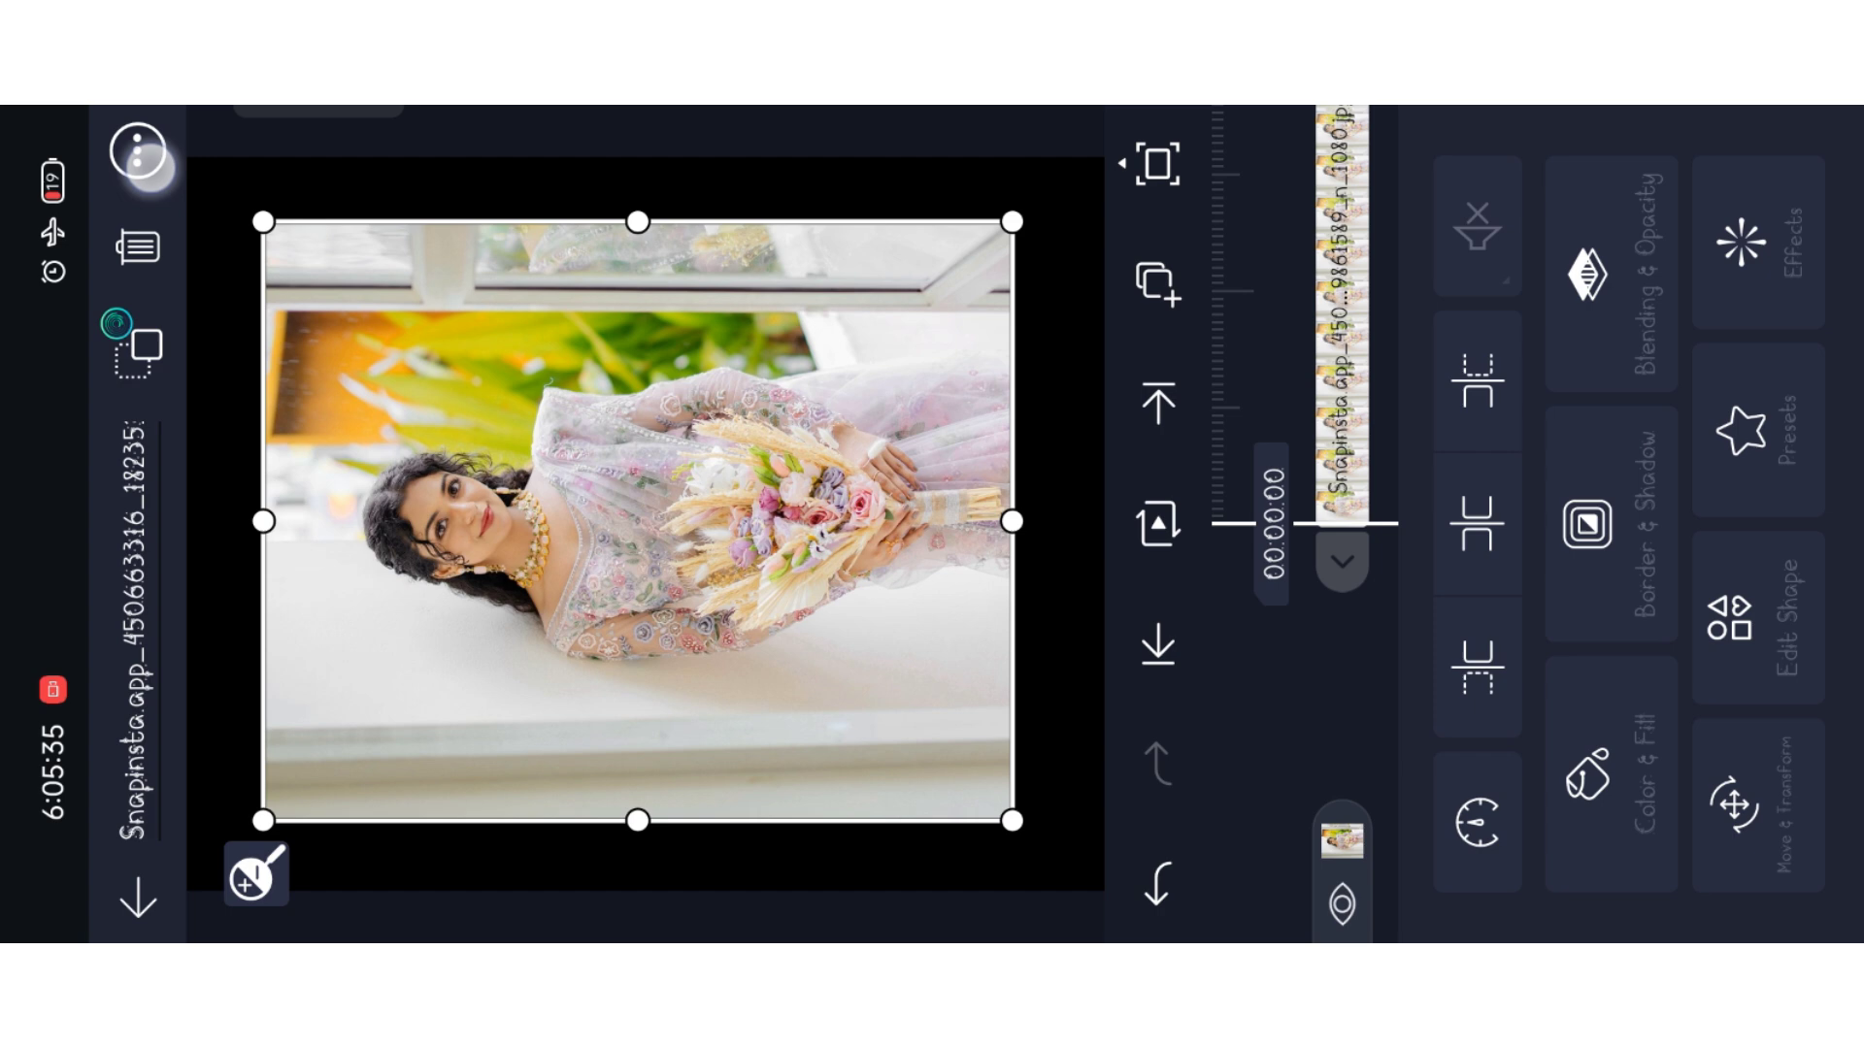
left_click(137, 149)
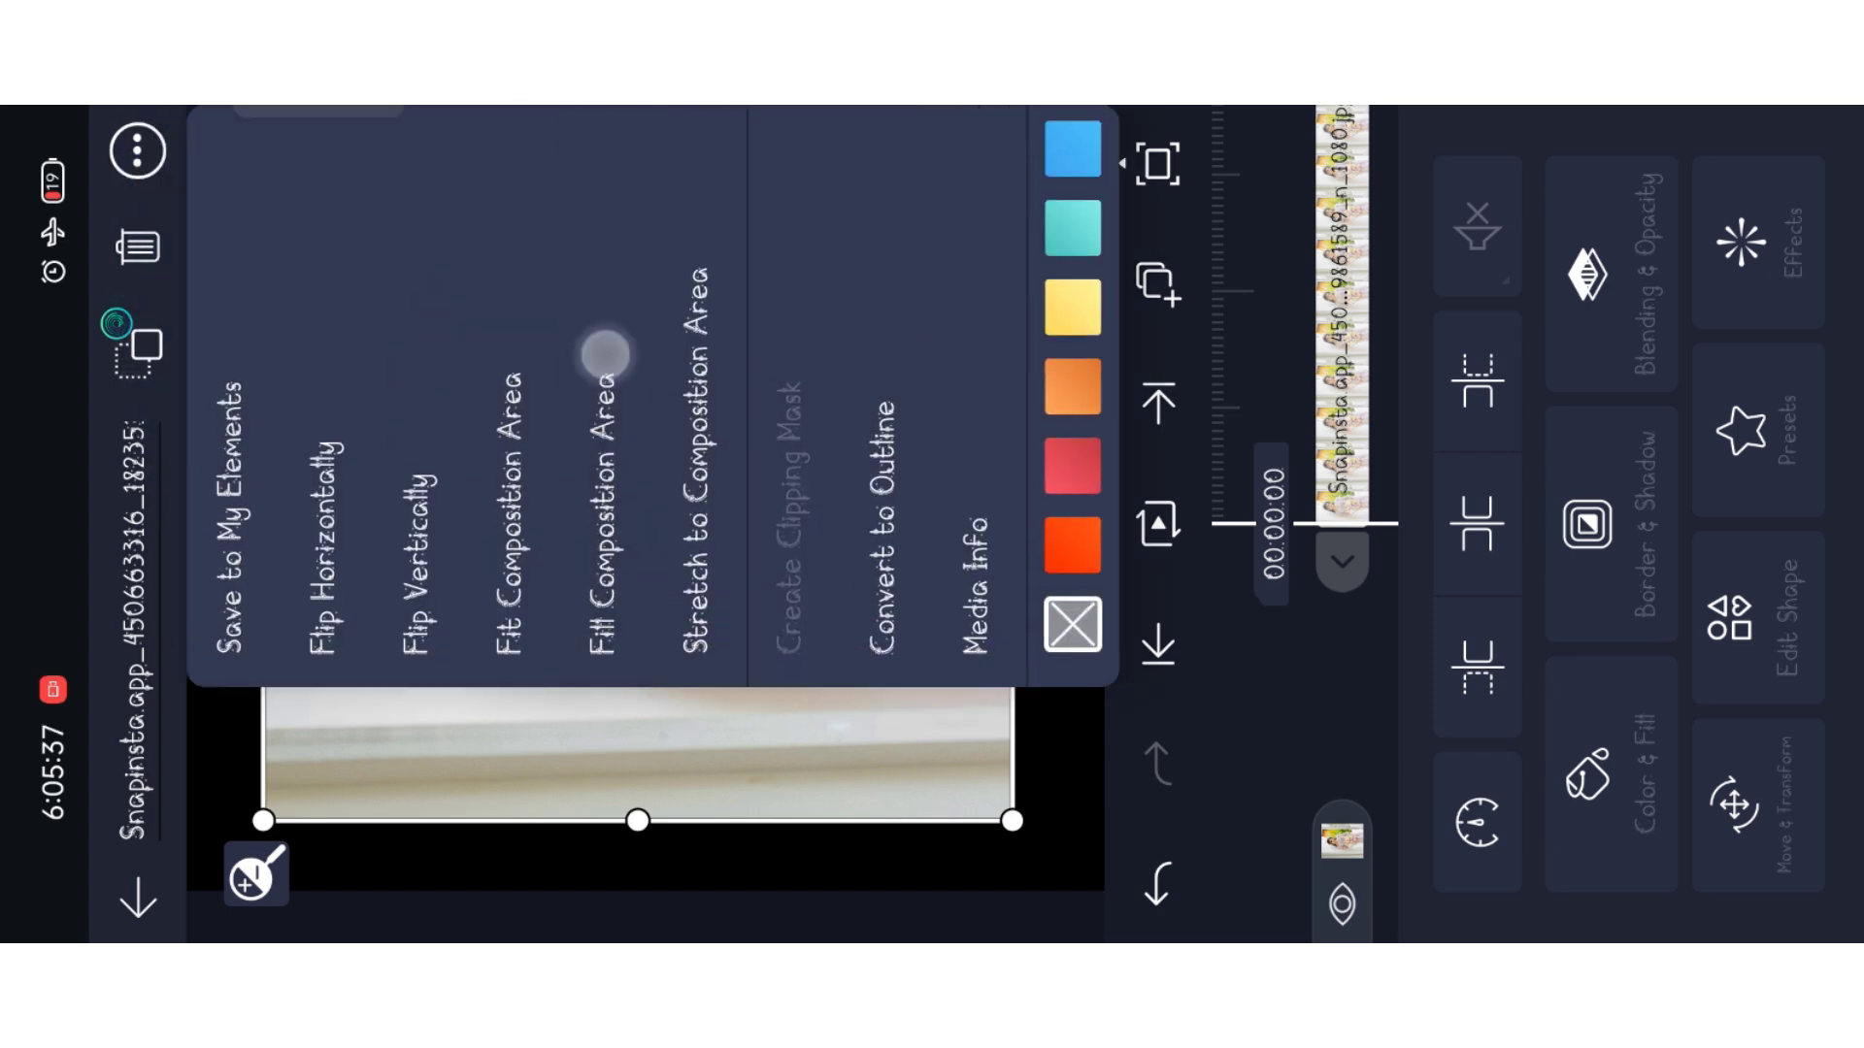
left_click(597, 438)
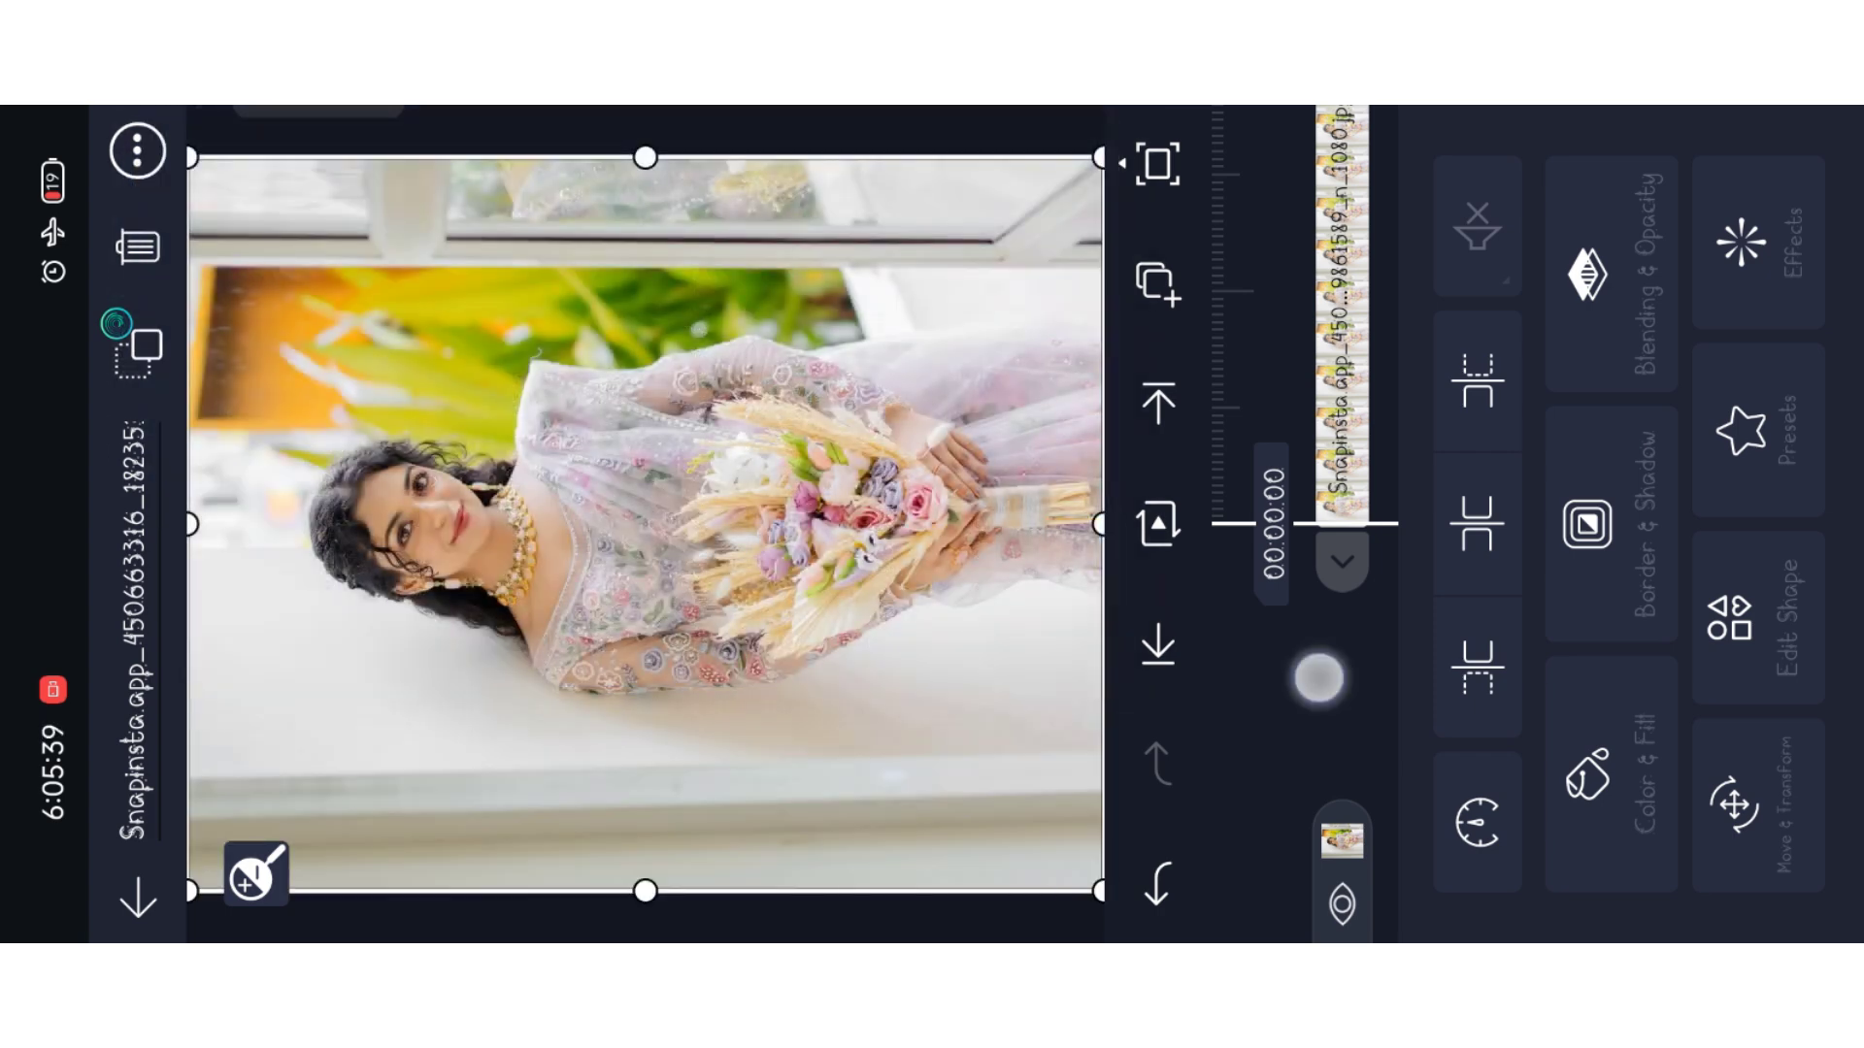
left_click(1318, 678)
left_click_drag(1529, 292, 1548, 488)
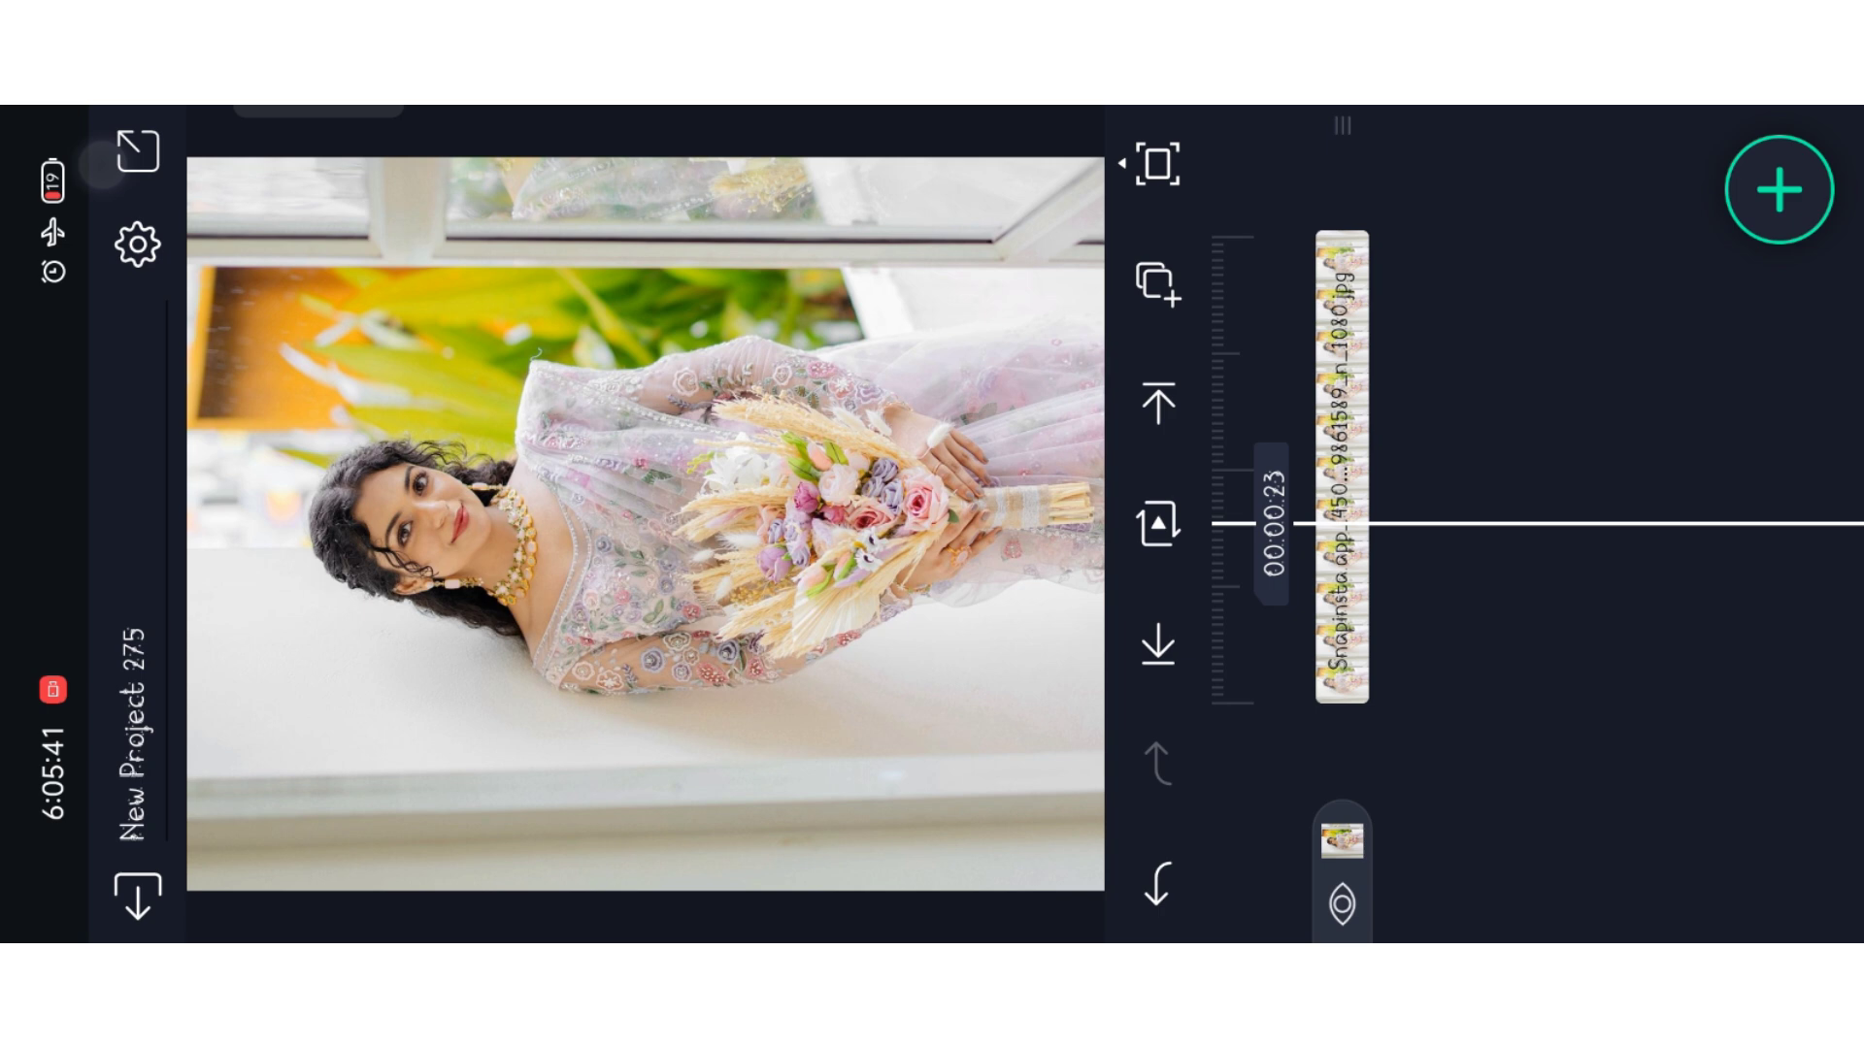
left_click(139, 152)
Step: Export the current frame as PNG, save it to the gallery, and exit to Projects
left_click(1099, 840)
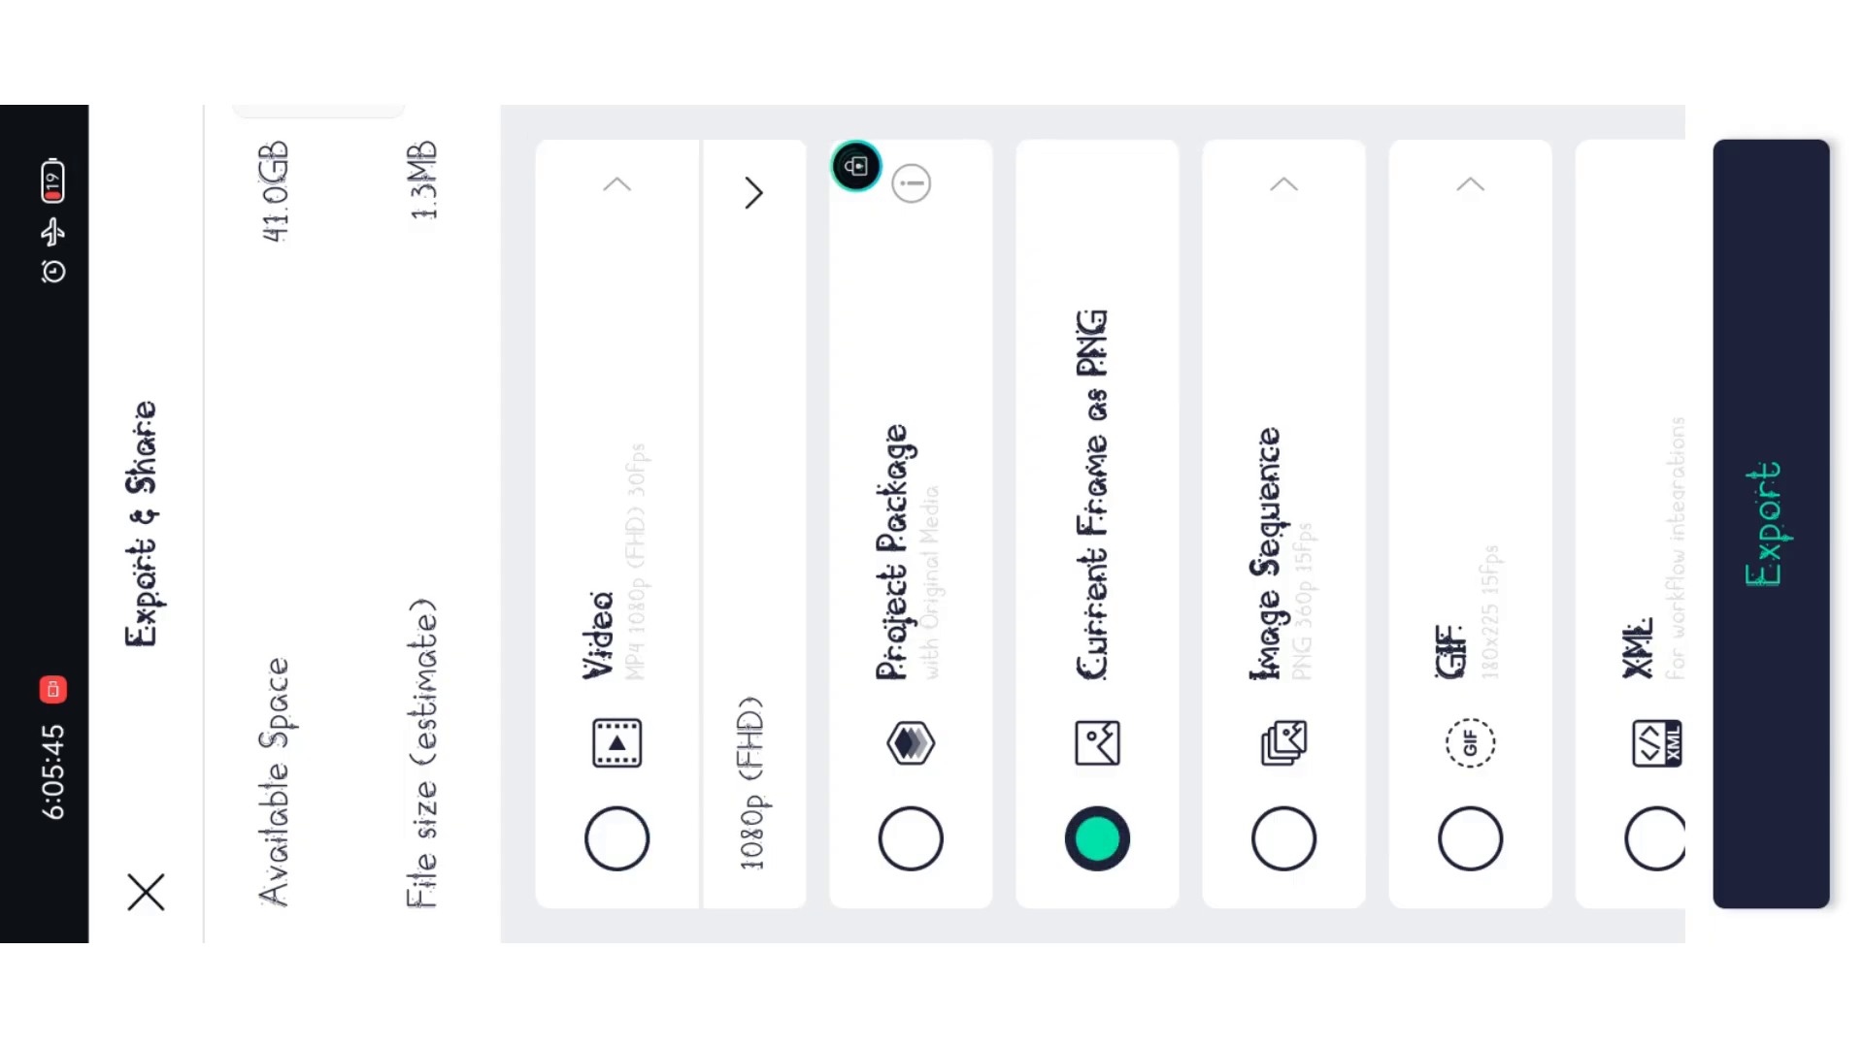
left_click(1763, 725)
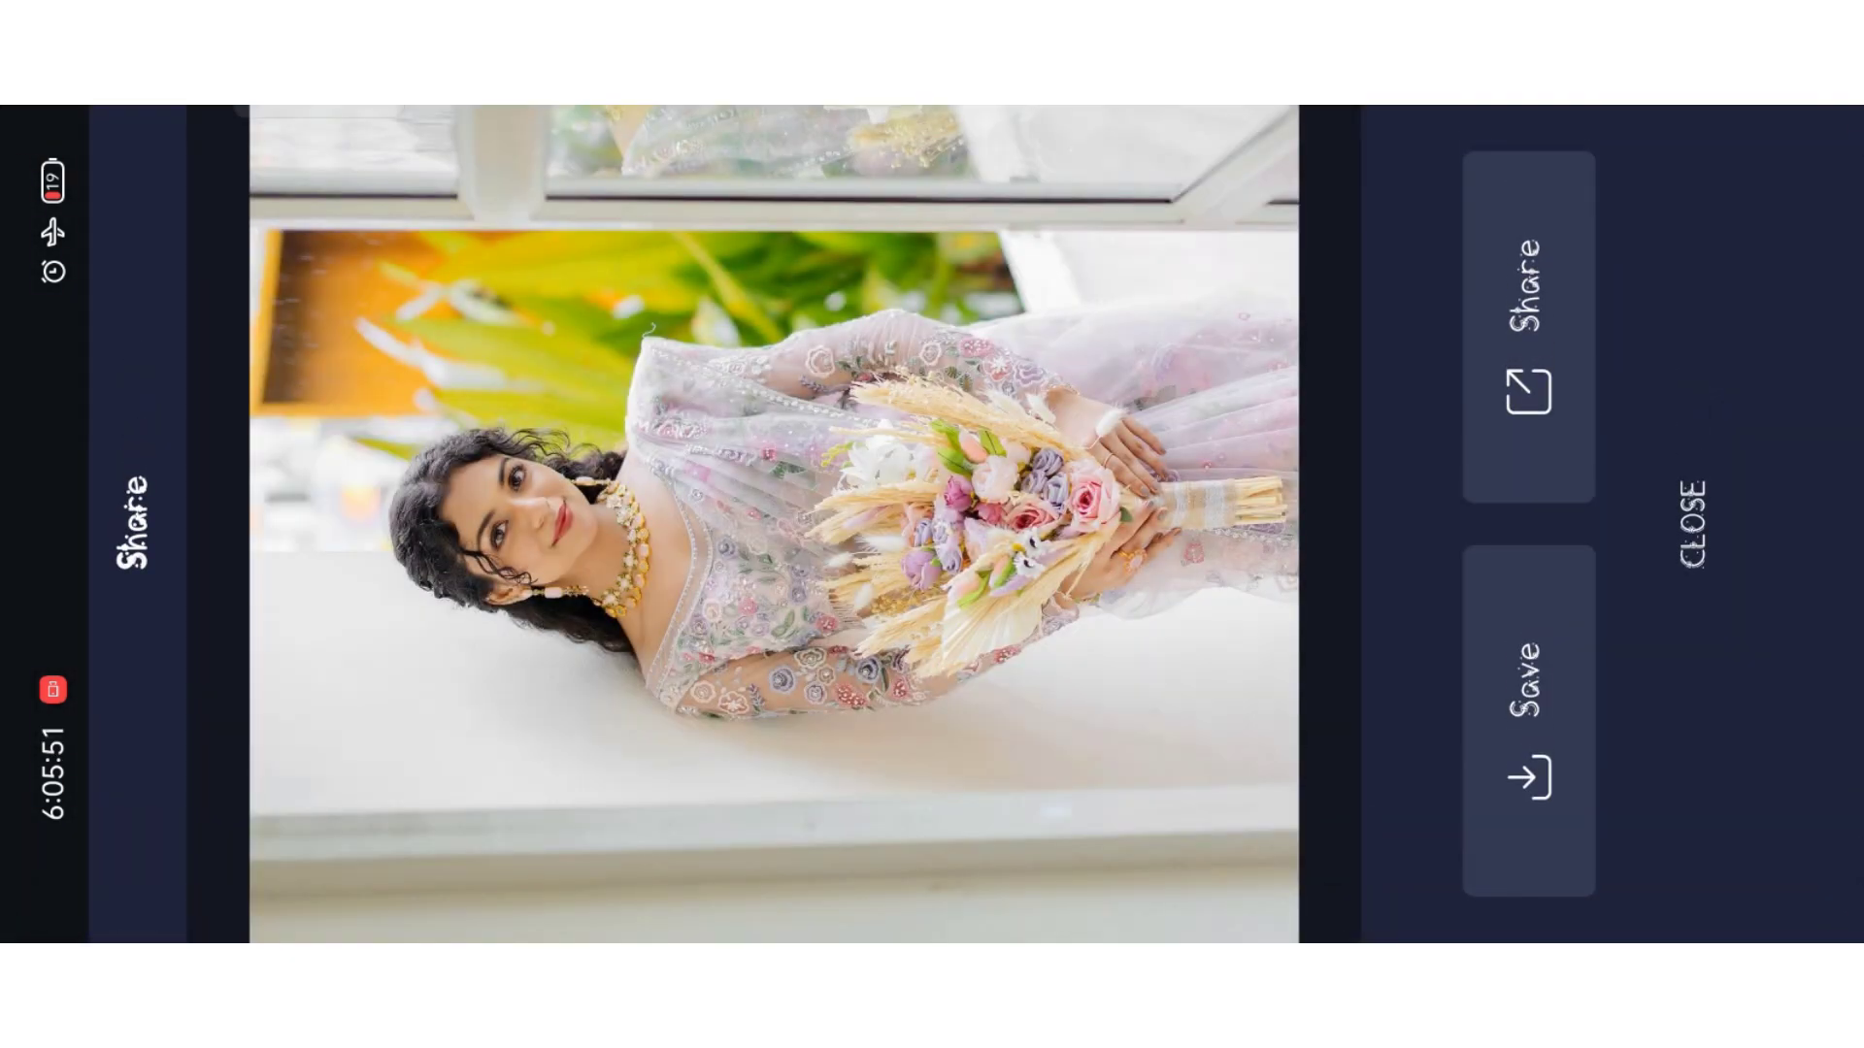
left_click(1532, 685)
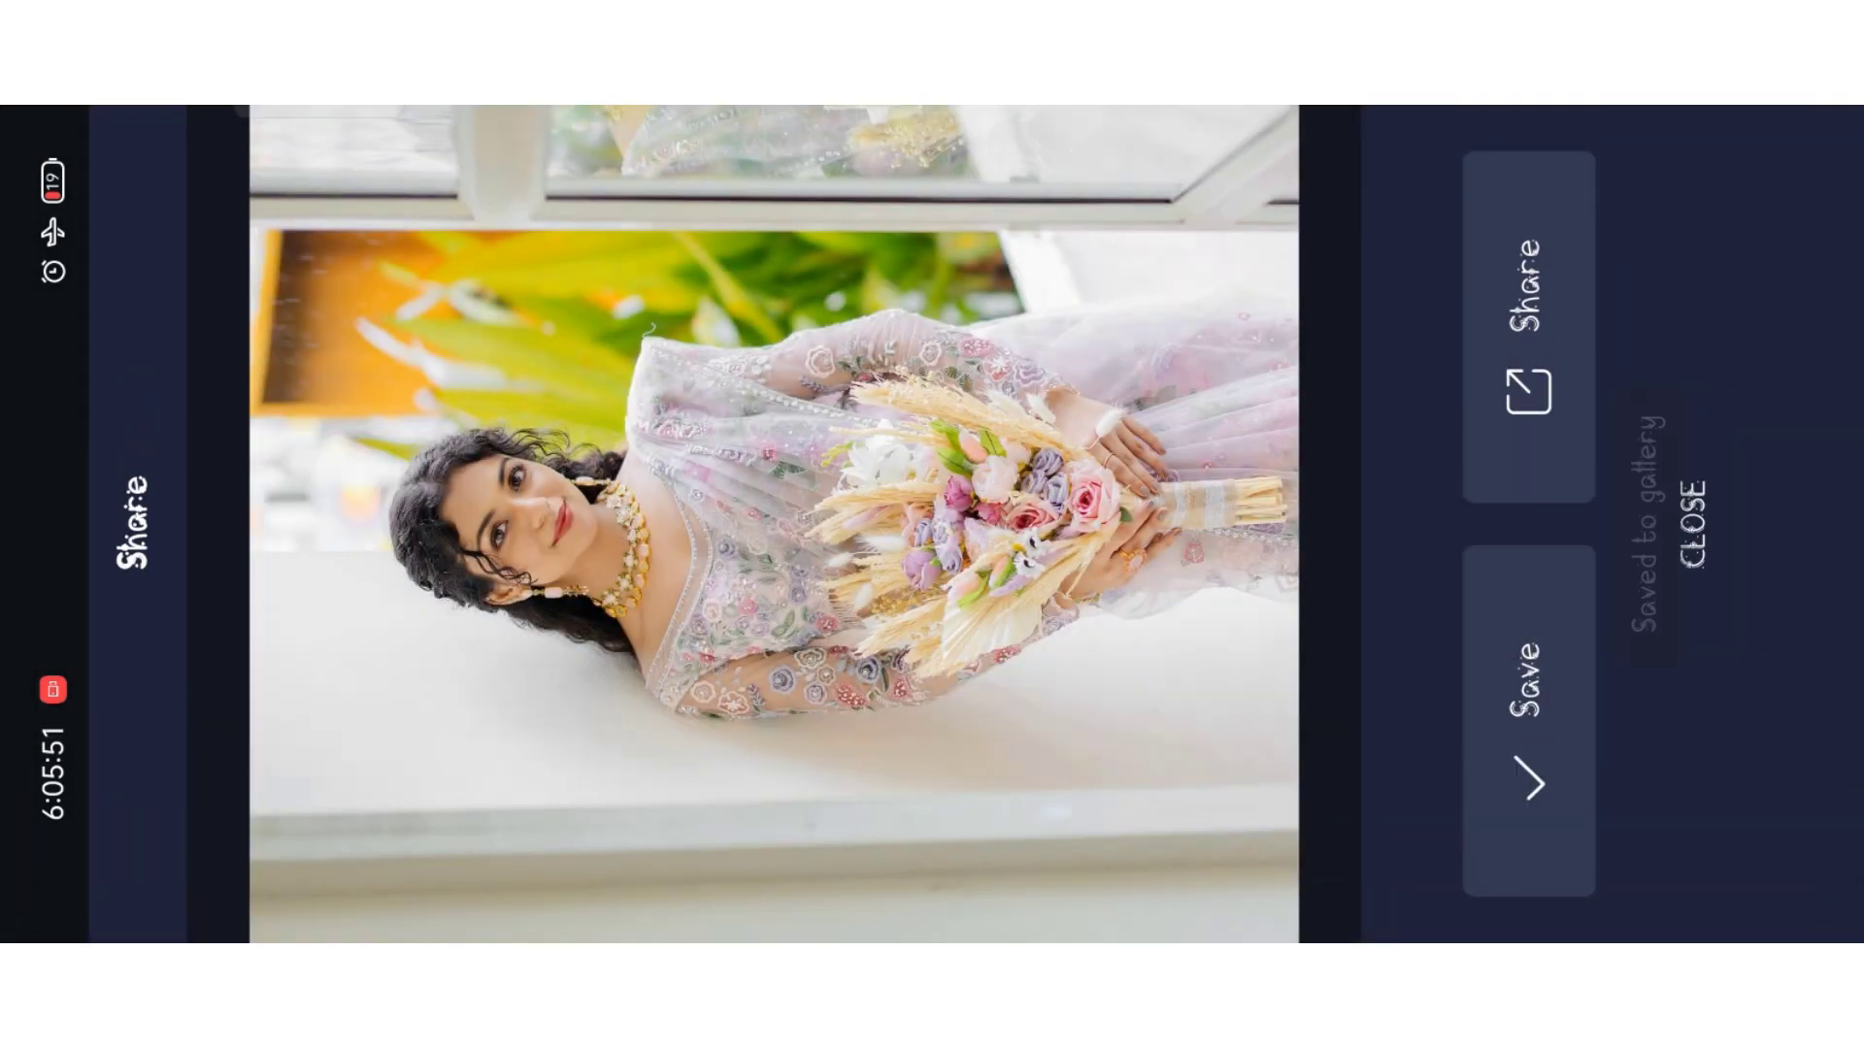
left_click(1701, 495)
left_click(140, 905)
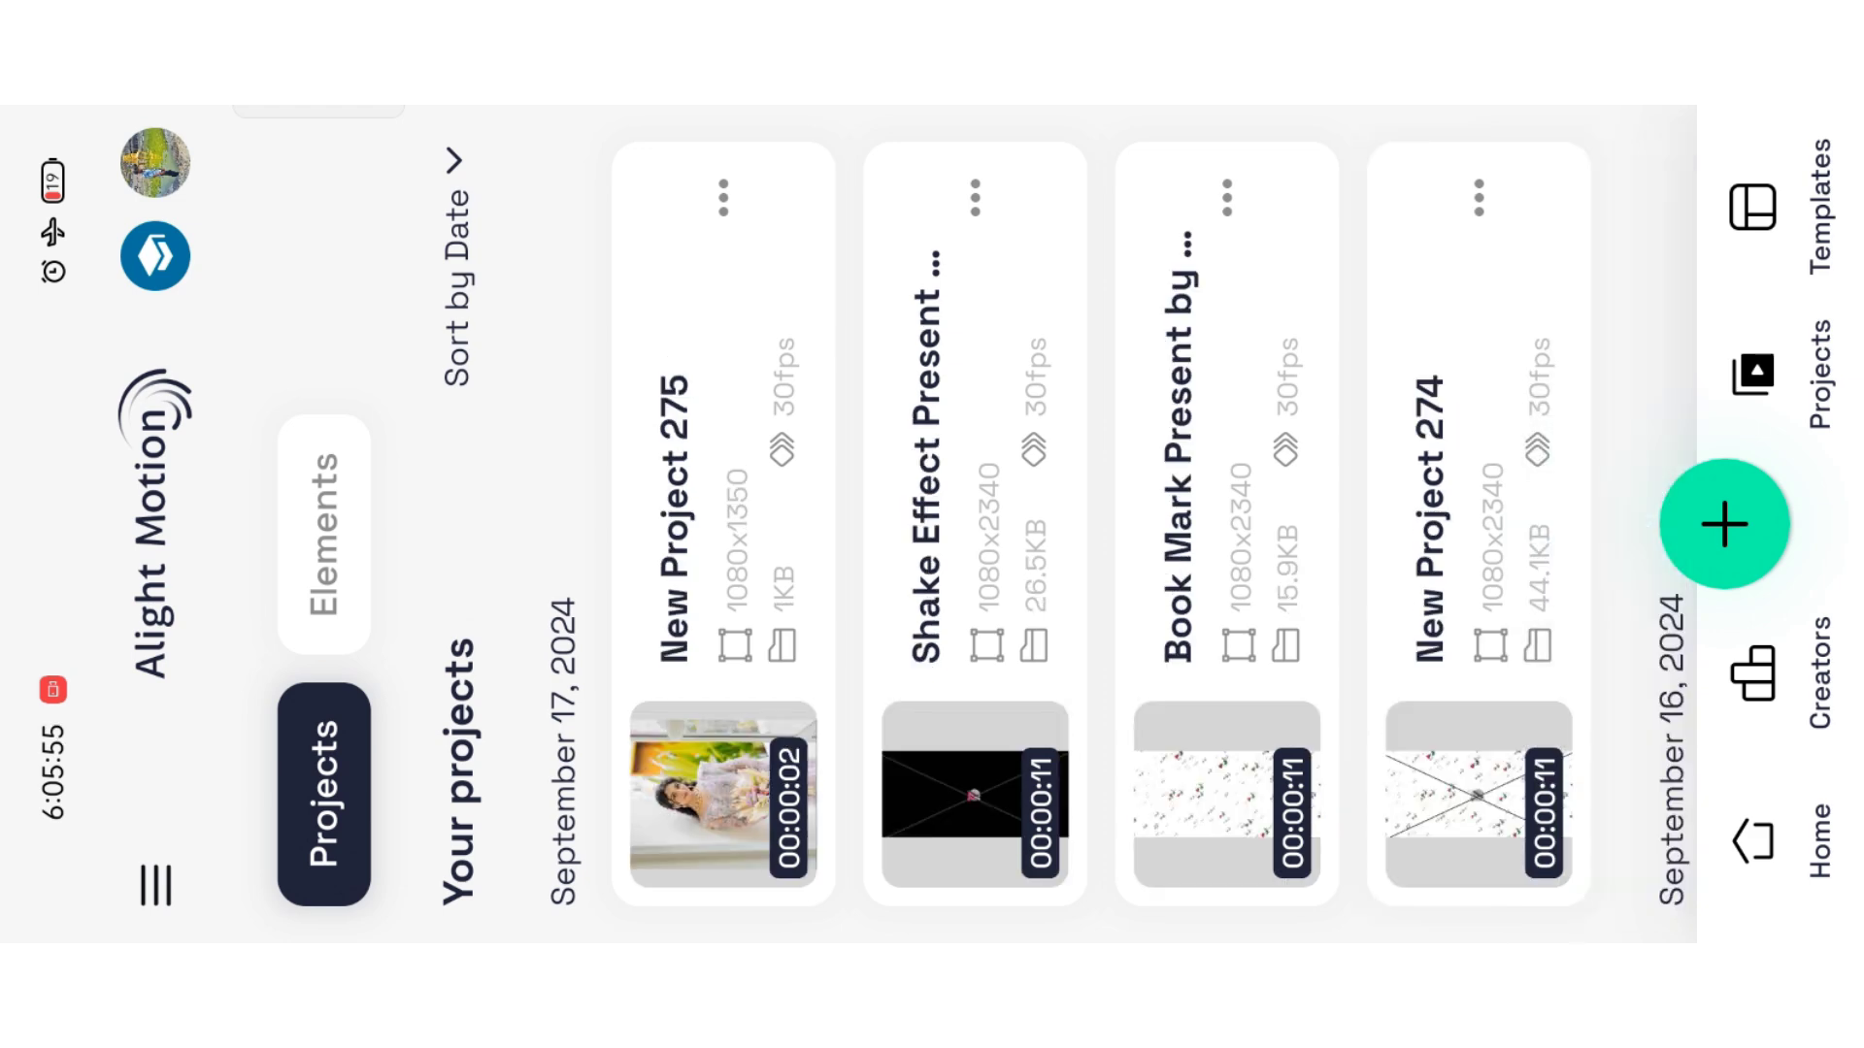
Step: Open the Shake Effect project and enter Group 2 to view its layers
left_click(975, 524)
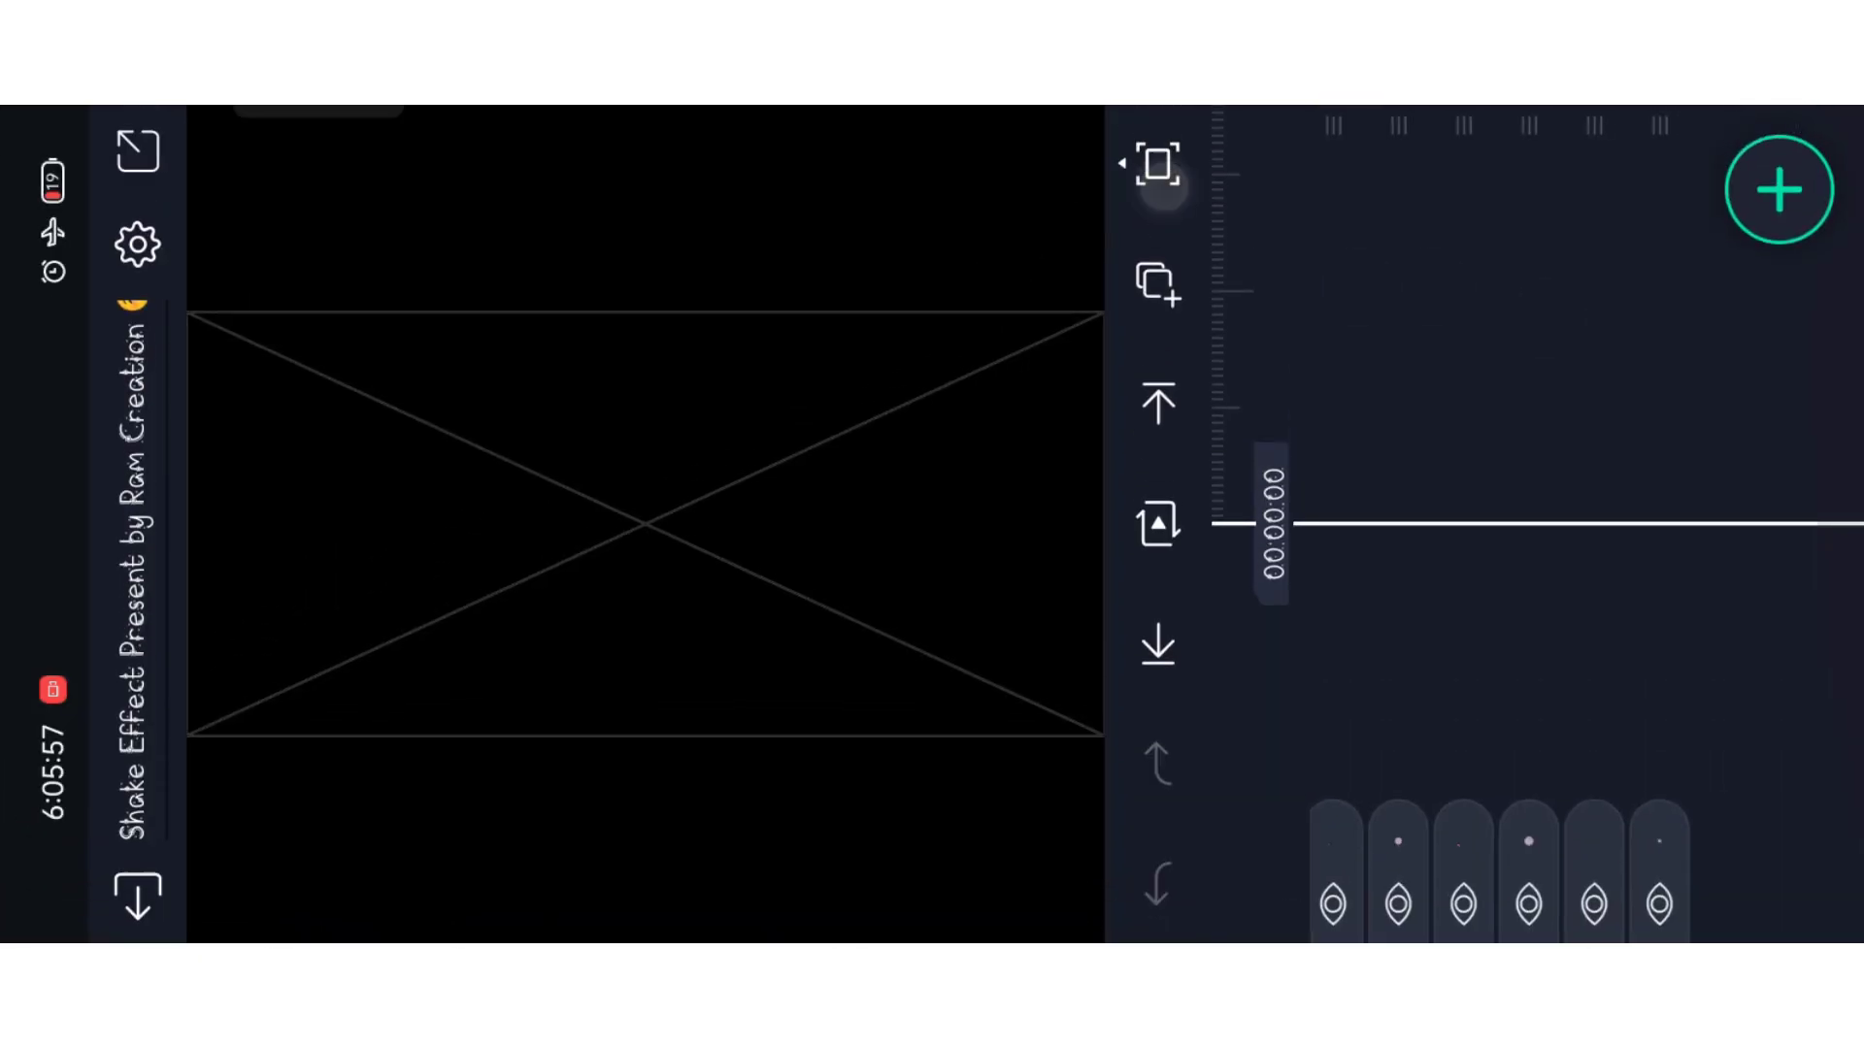
mouse_move(1635, 316)
left_mouse_down()
mouse_move(1675, 735)
mouse_move(1622, 218)
mouse_move(1689, 539)
mouse_move(1631, 511)
mouse_move(1762, 379)
mouse_move(1685, 604)
mouse_move(1616, 277)
mouse_move(1478, 349)
mouse_move(1604, 346)
mouse_move(1682, 546)
mouse_move(1685, 373)
mouse_move(1730, 336)
mouse_move(1733, 546)
mouse_move(1728, 499)
left_mouse_up()
left_click(1613, 612)
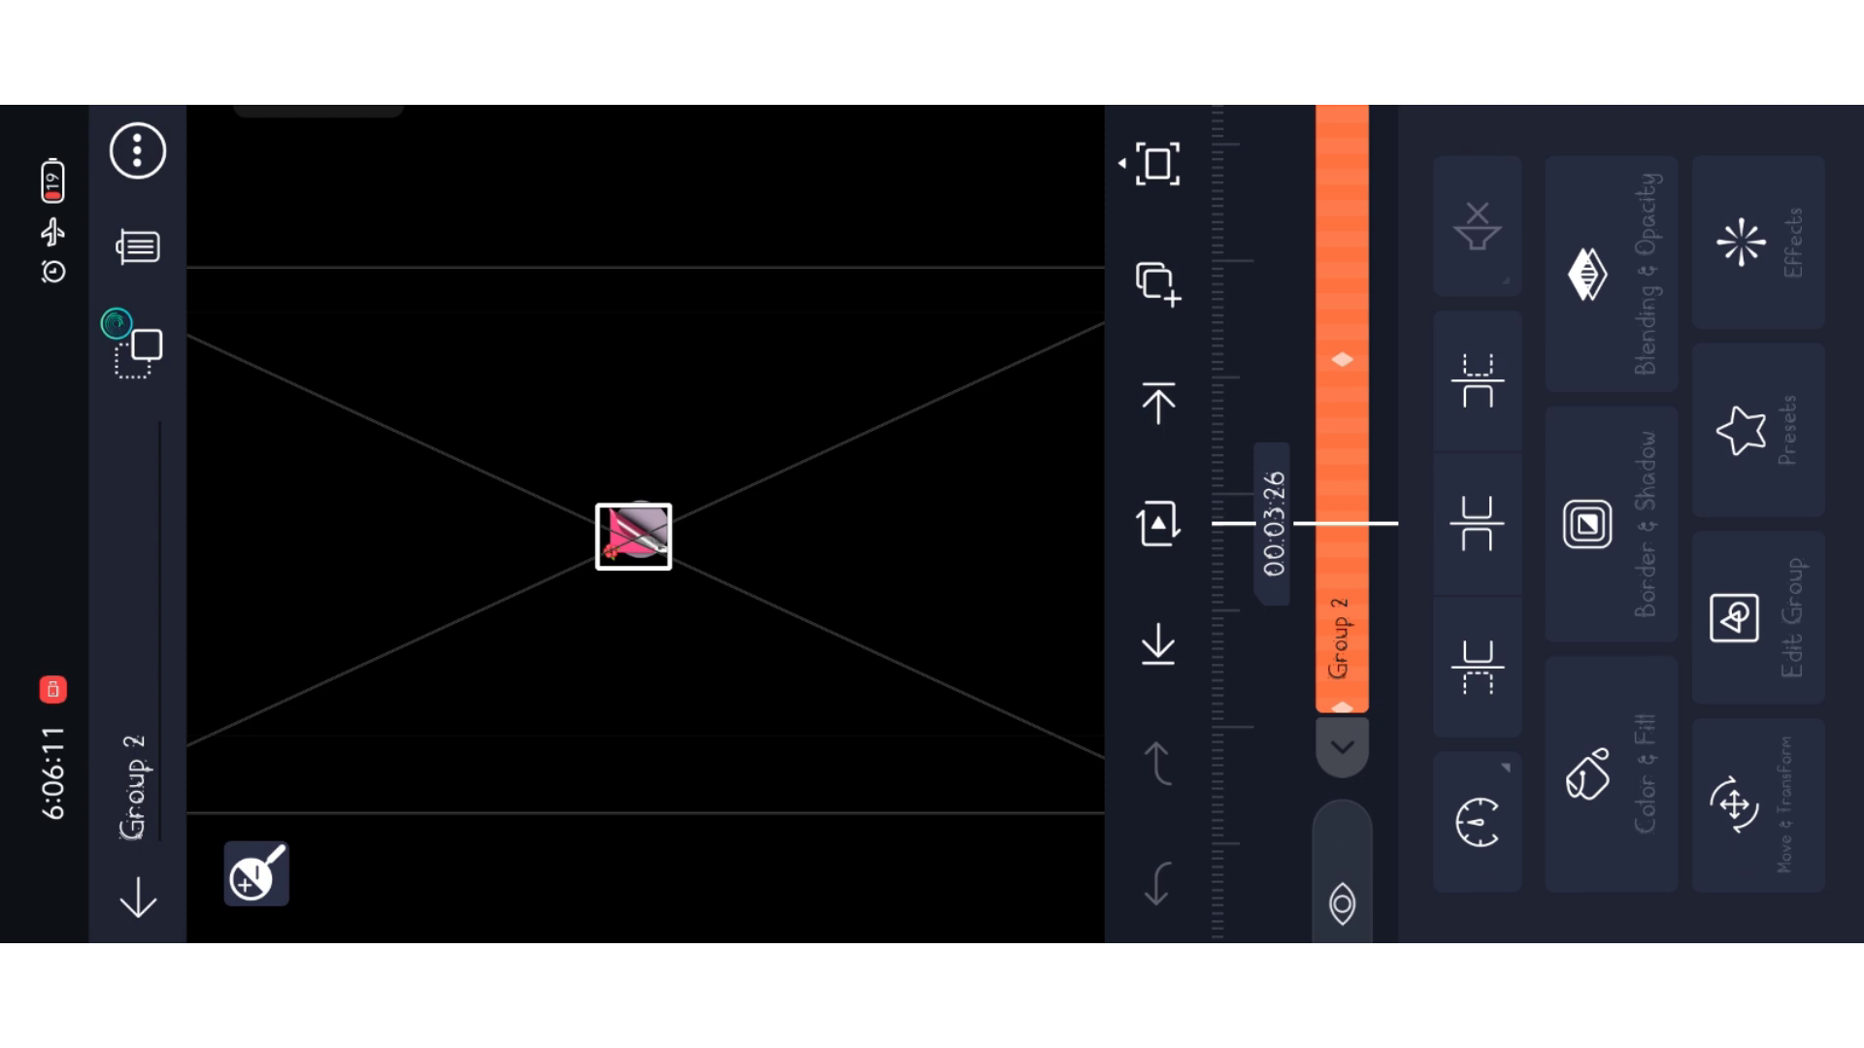
left_click(1733, 613)
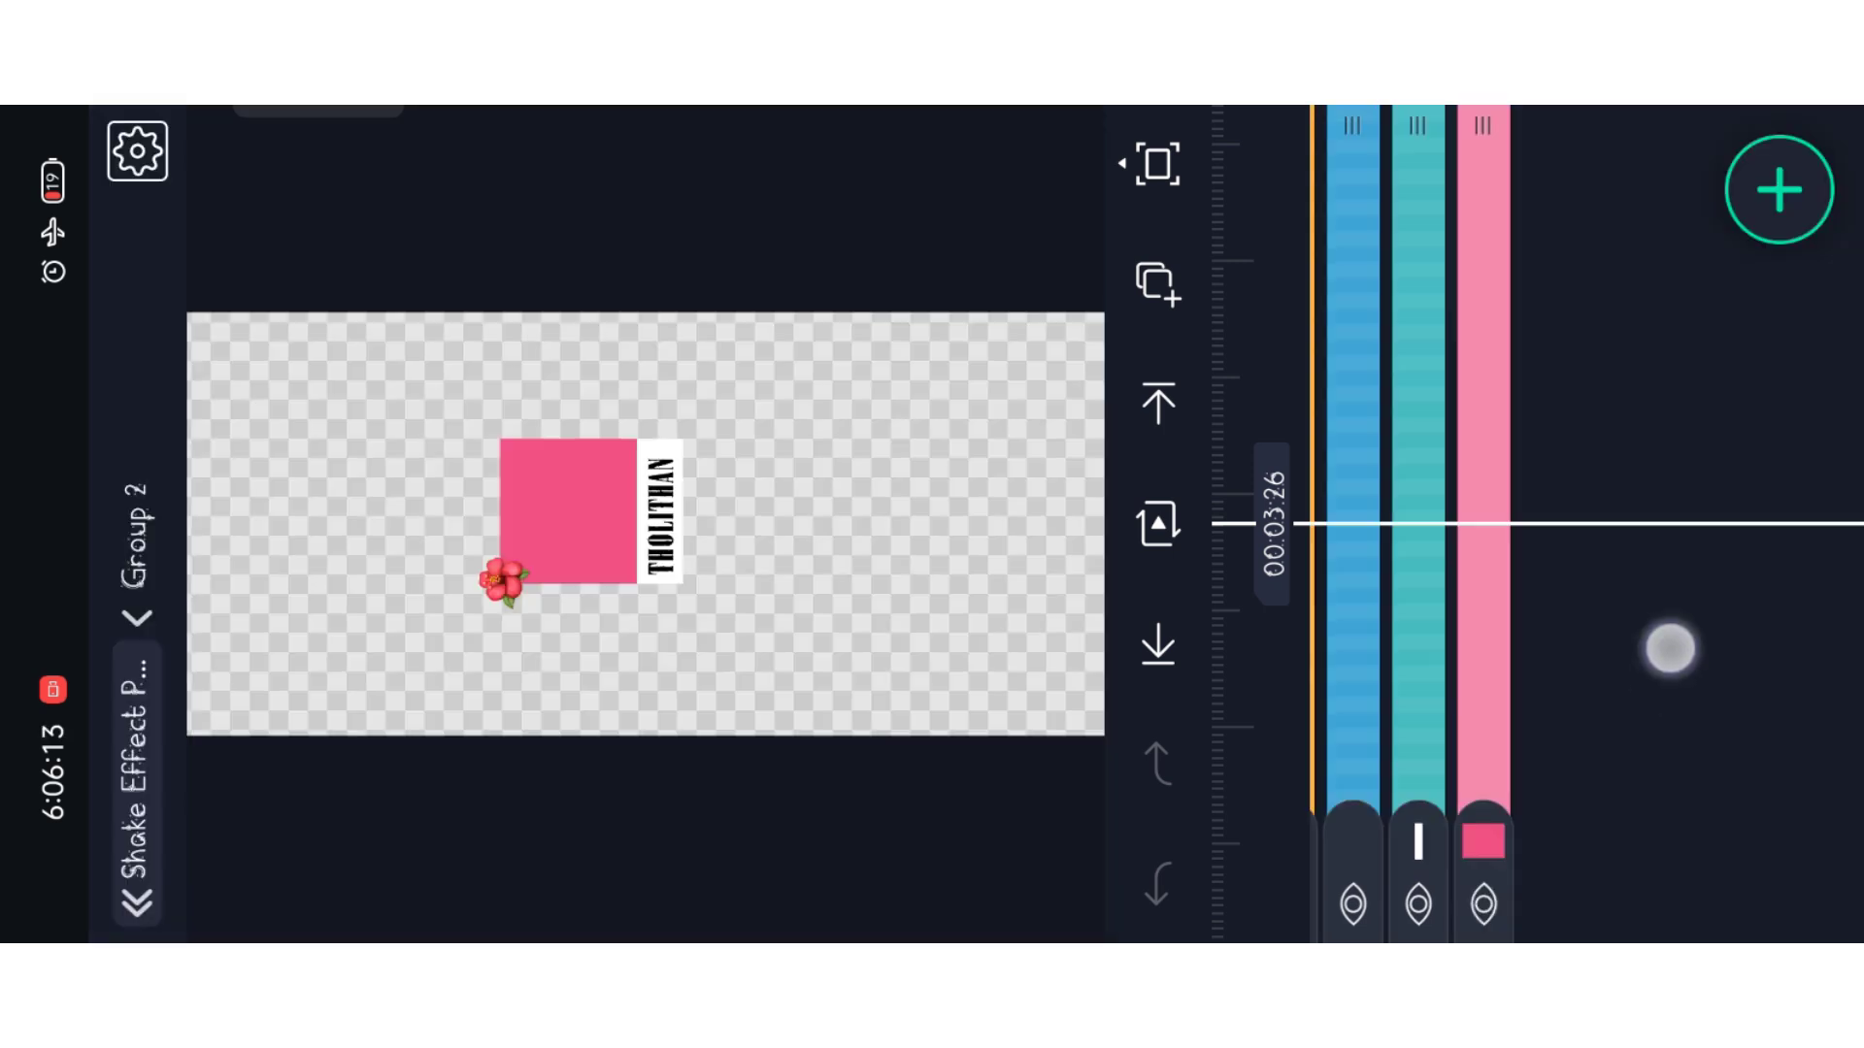
mouse_move(1671, 648)
left_mouse_down()
mouse_move(1648, 271)
mouse_move(1660, 175)
left_mouse_up()
left_click_drag(1690, 378, 1718, 539)
Step: Fill the pink placeholder with the woman-with-flowers photo from the Alight Motion album
left_click(1660, 568)
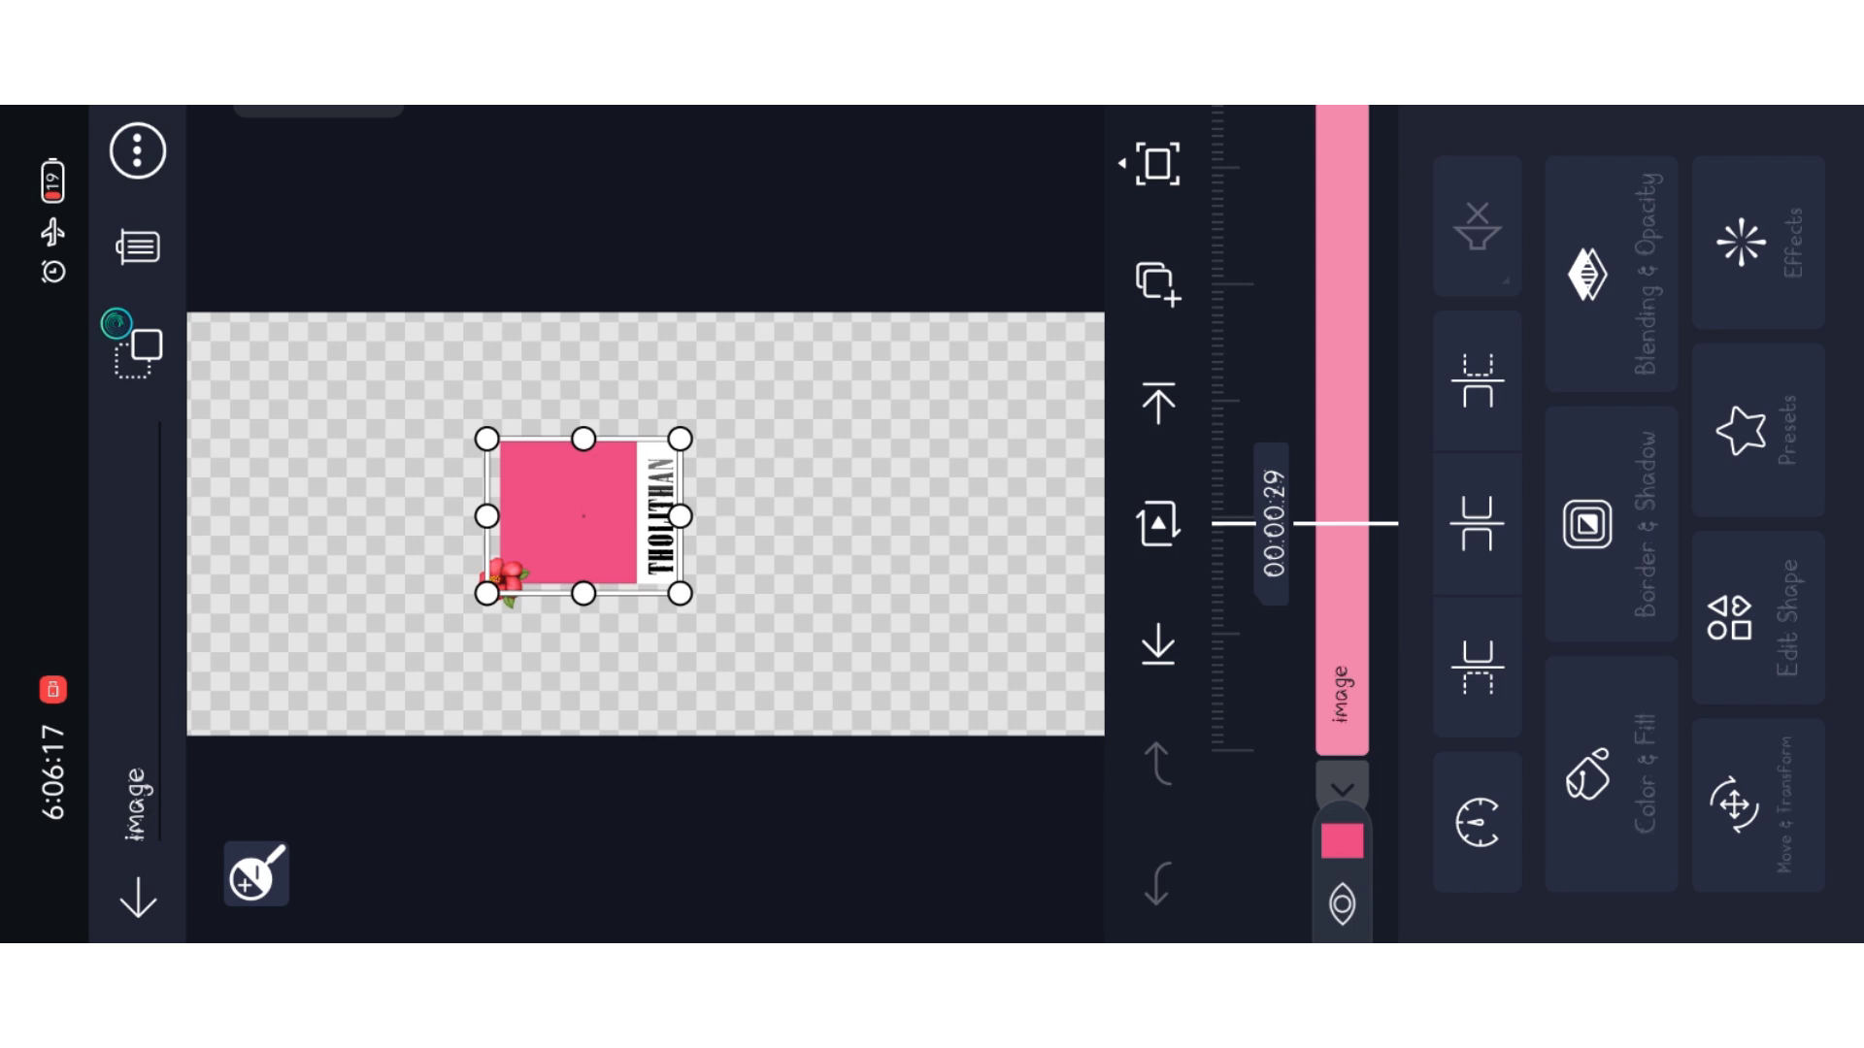
left_click(1610, 773)
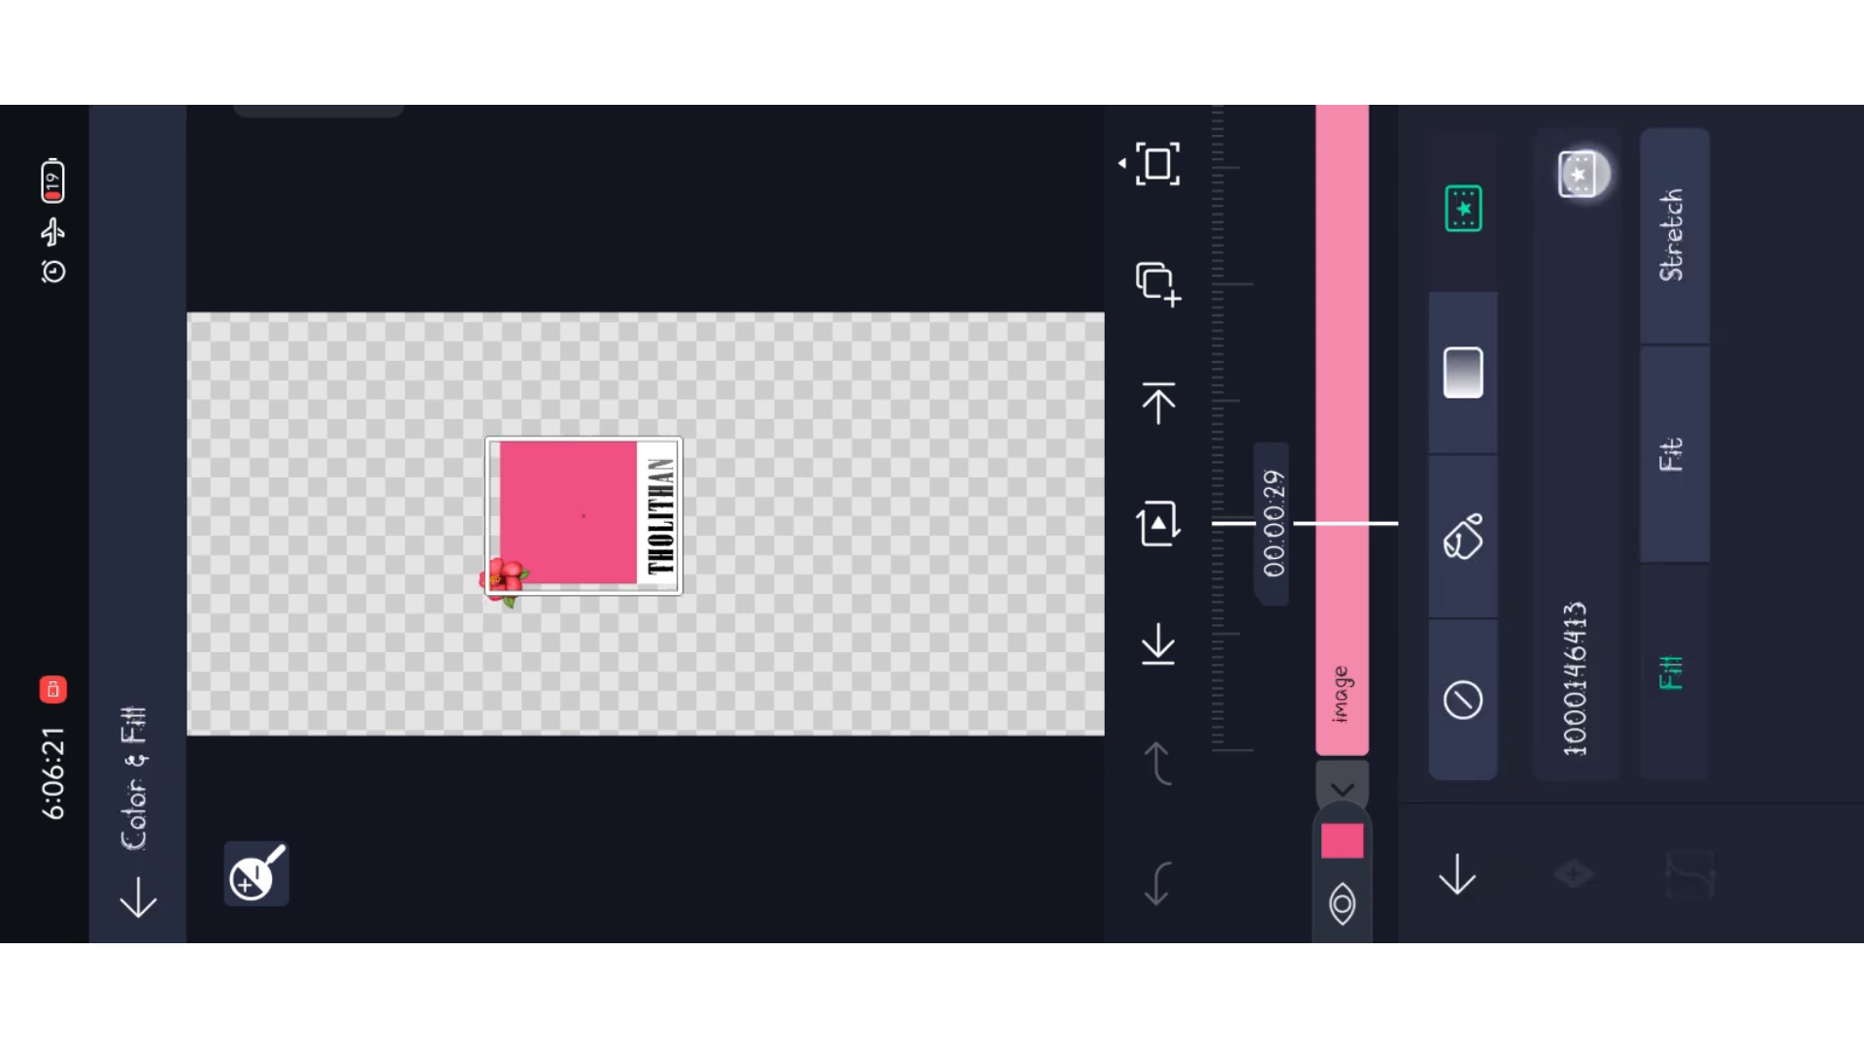
left_click(1399, 157)
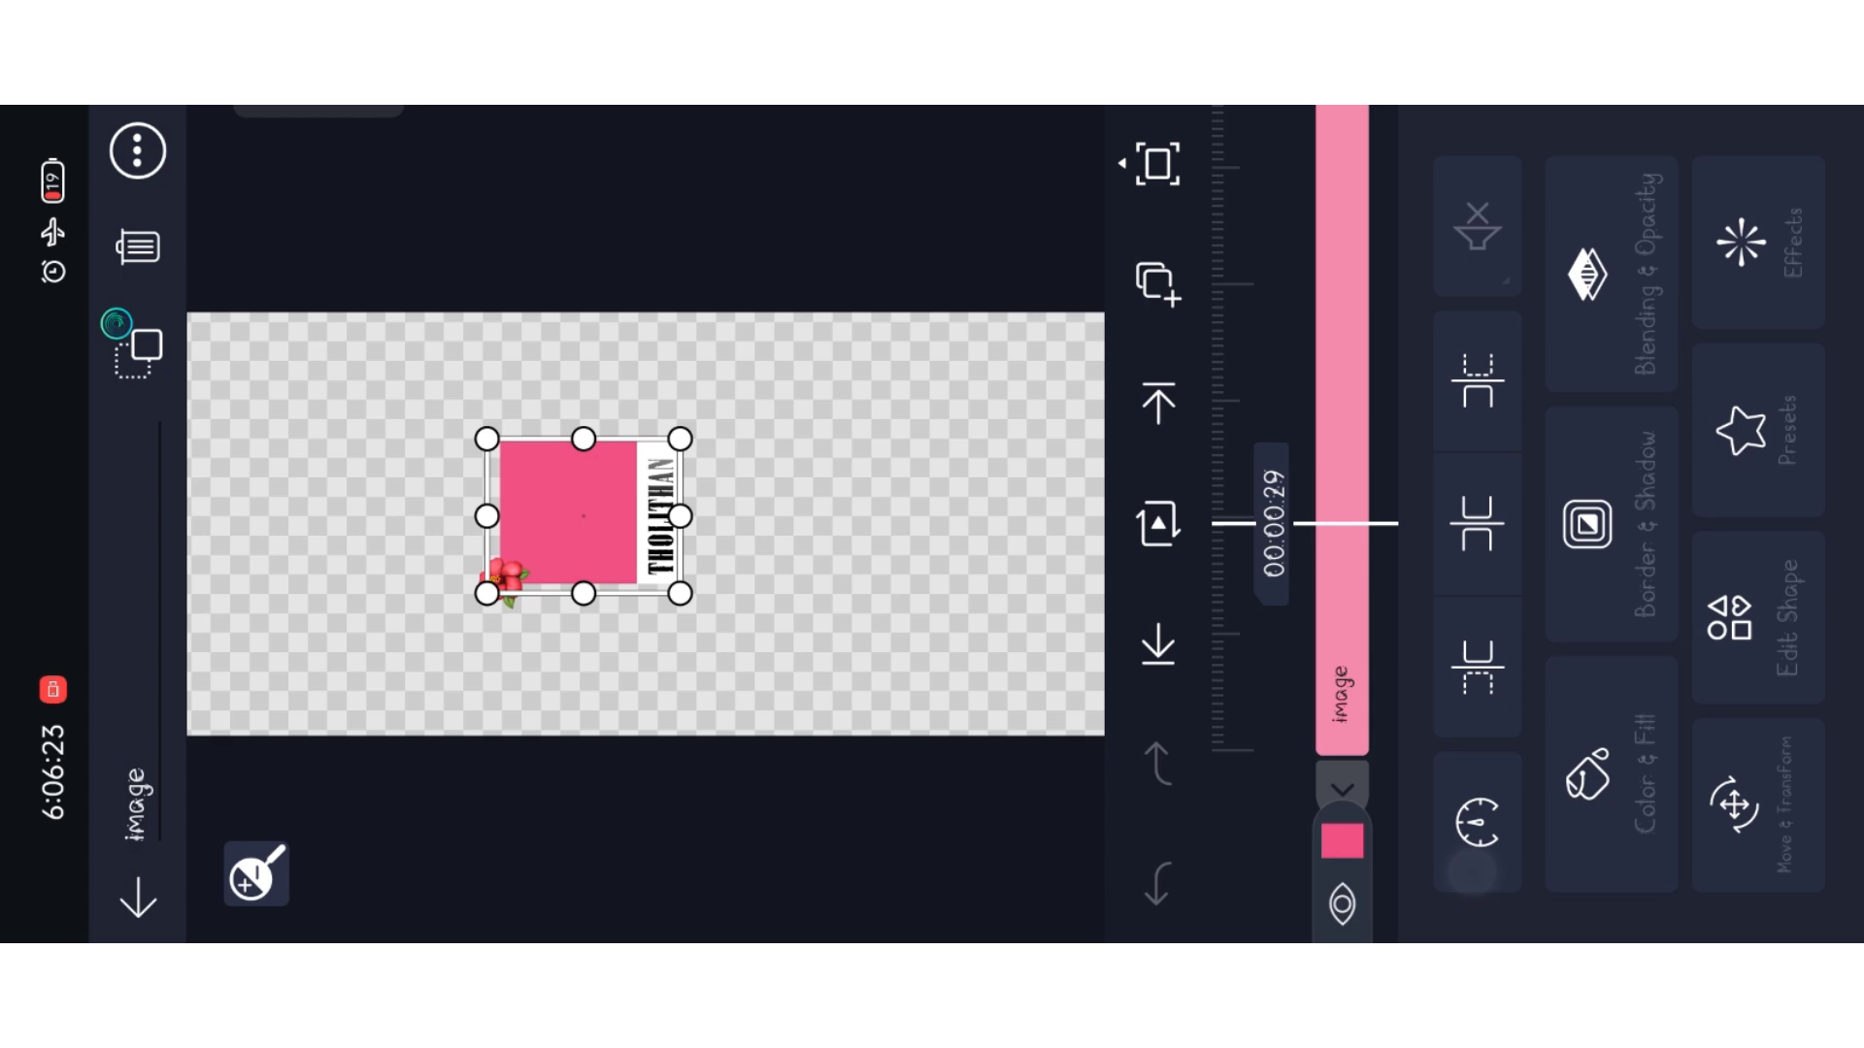
left_click(1610, 772)
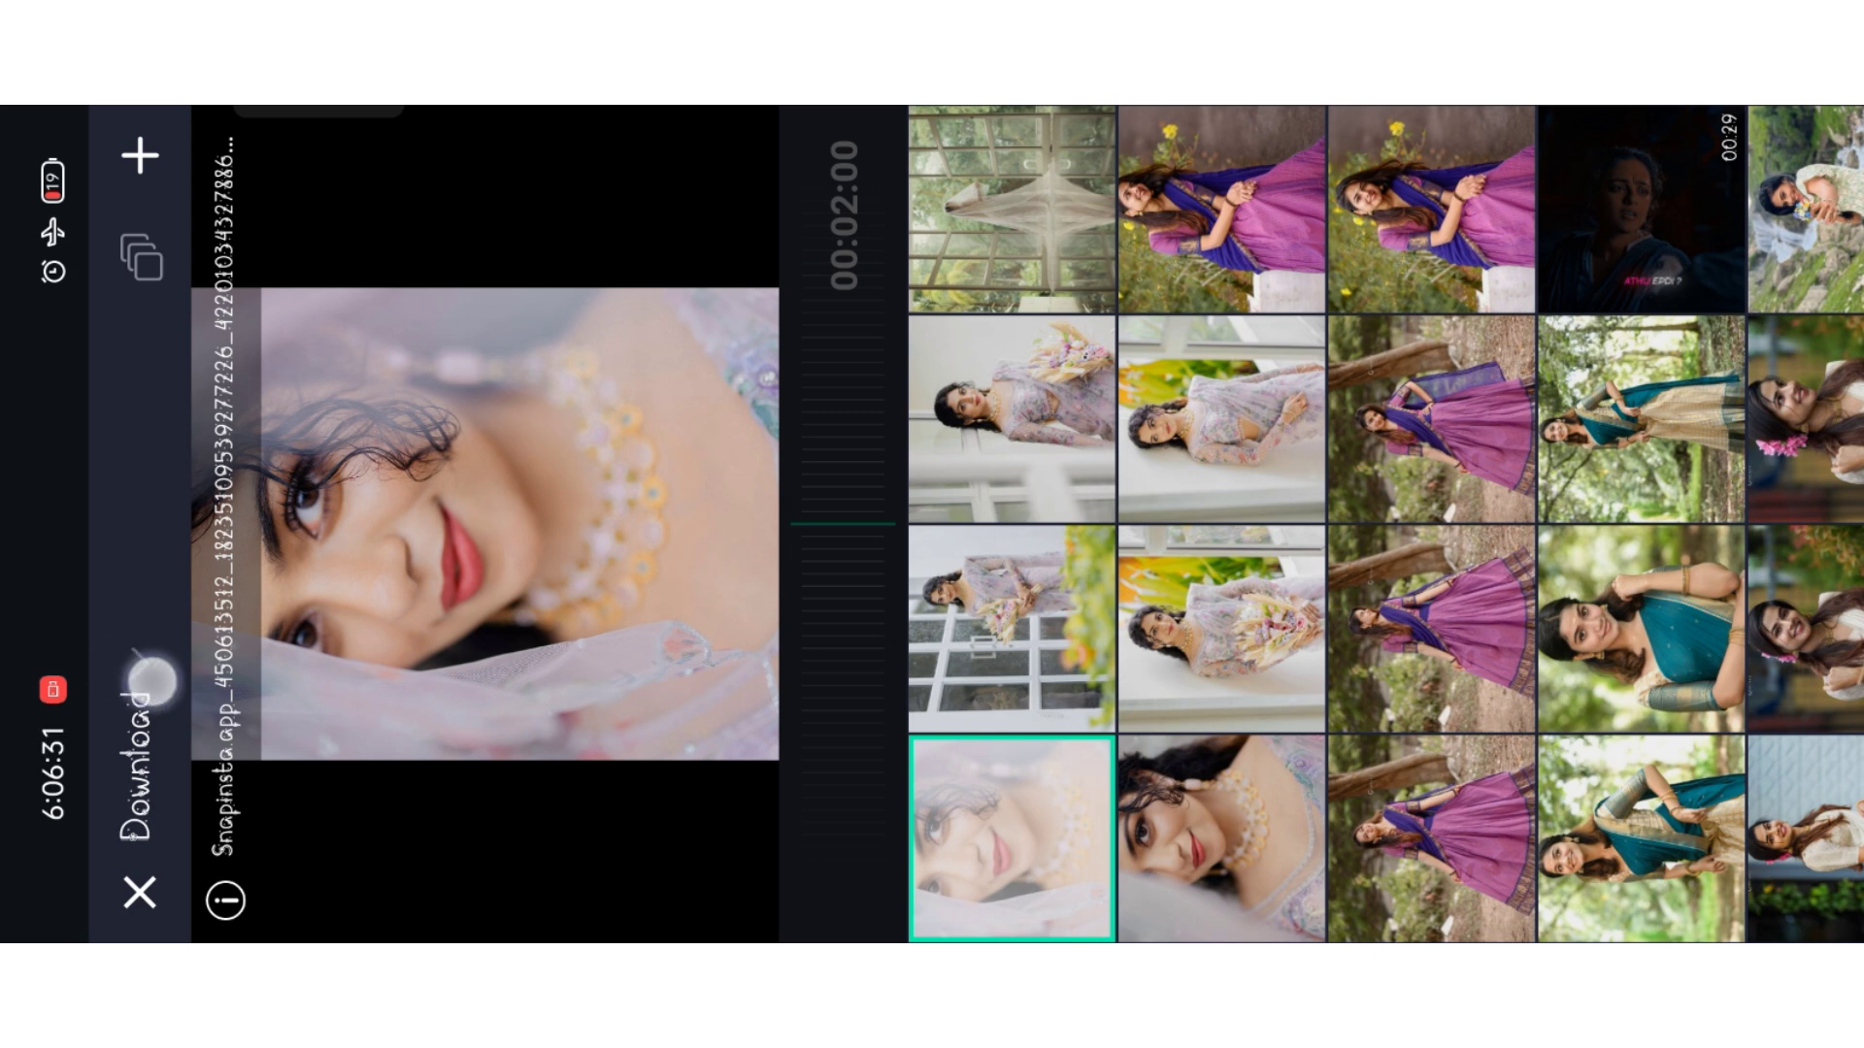
left_click(146, 678)
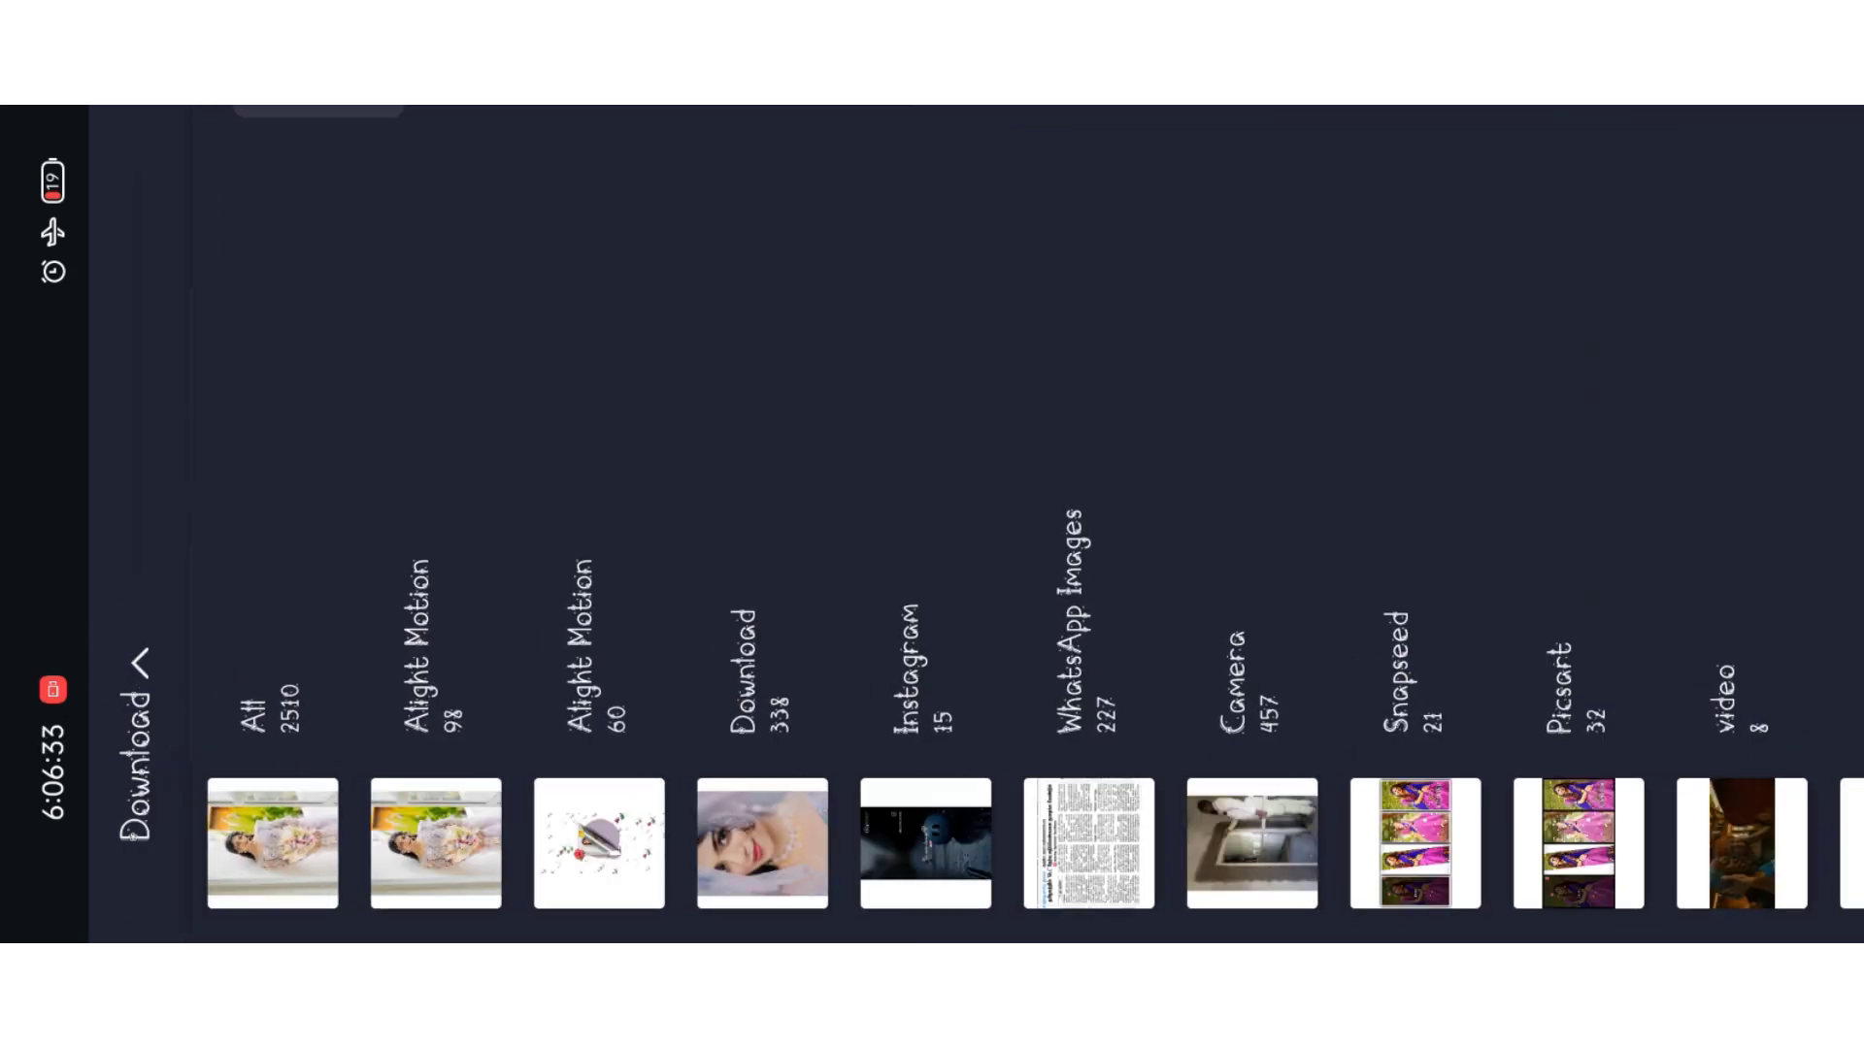
left_click(446, 437)
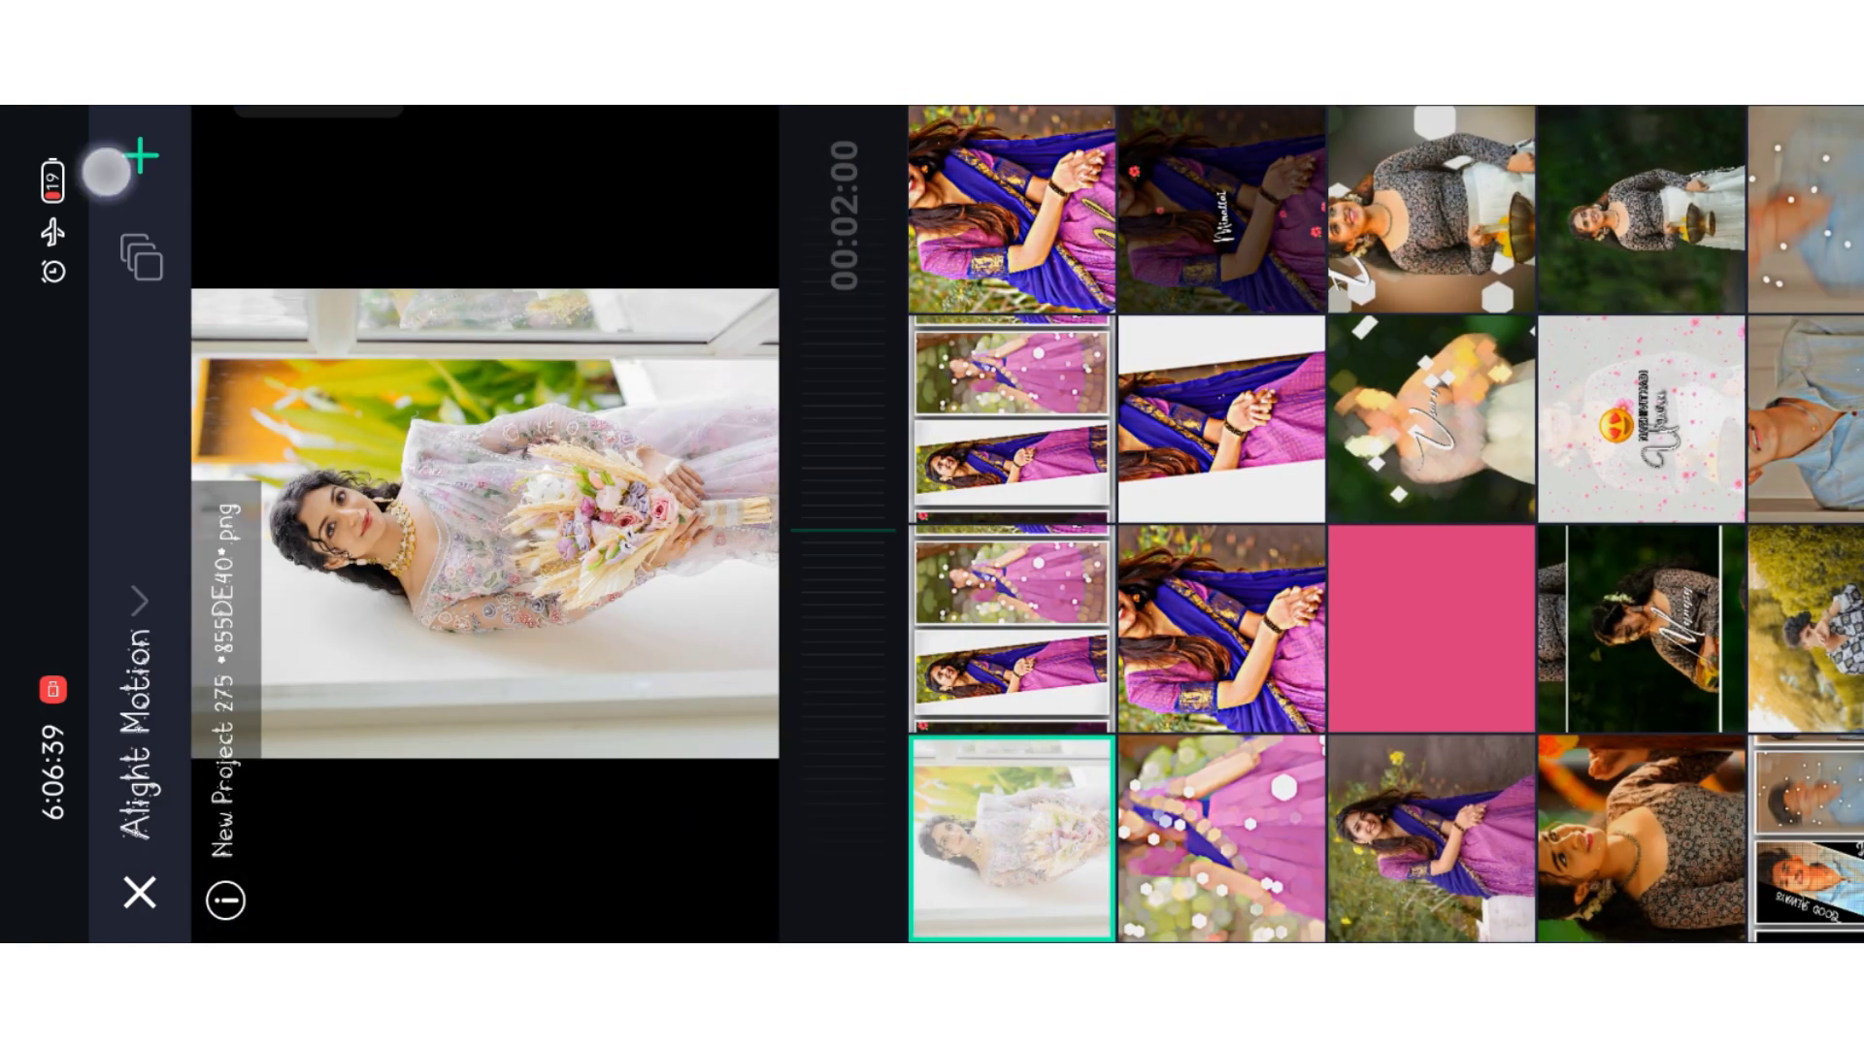
left_click(168, 163)
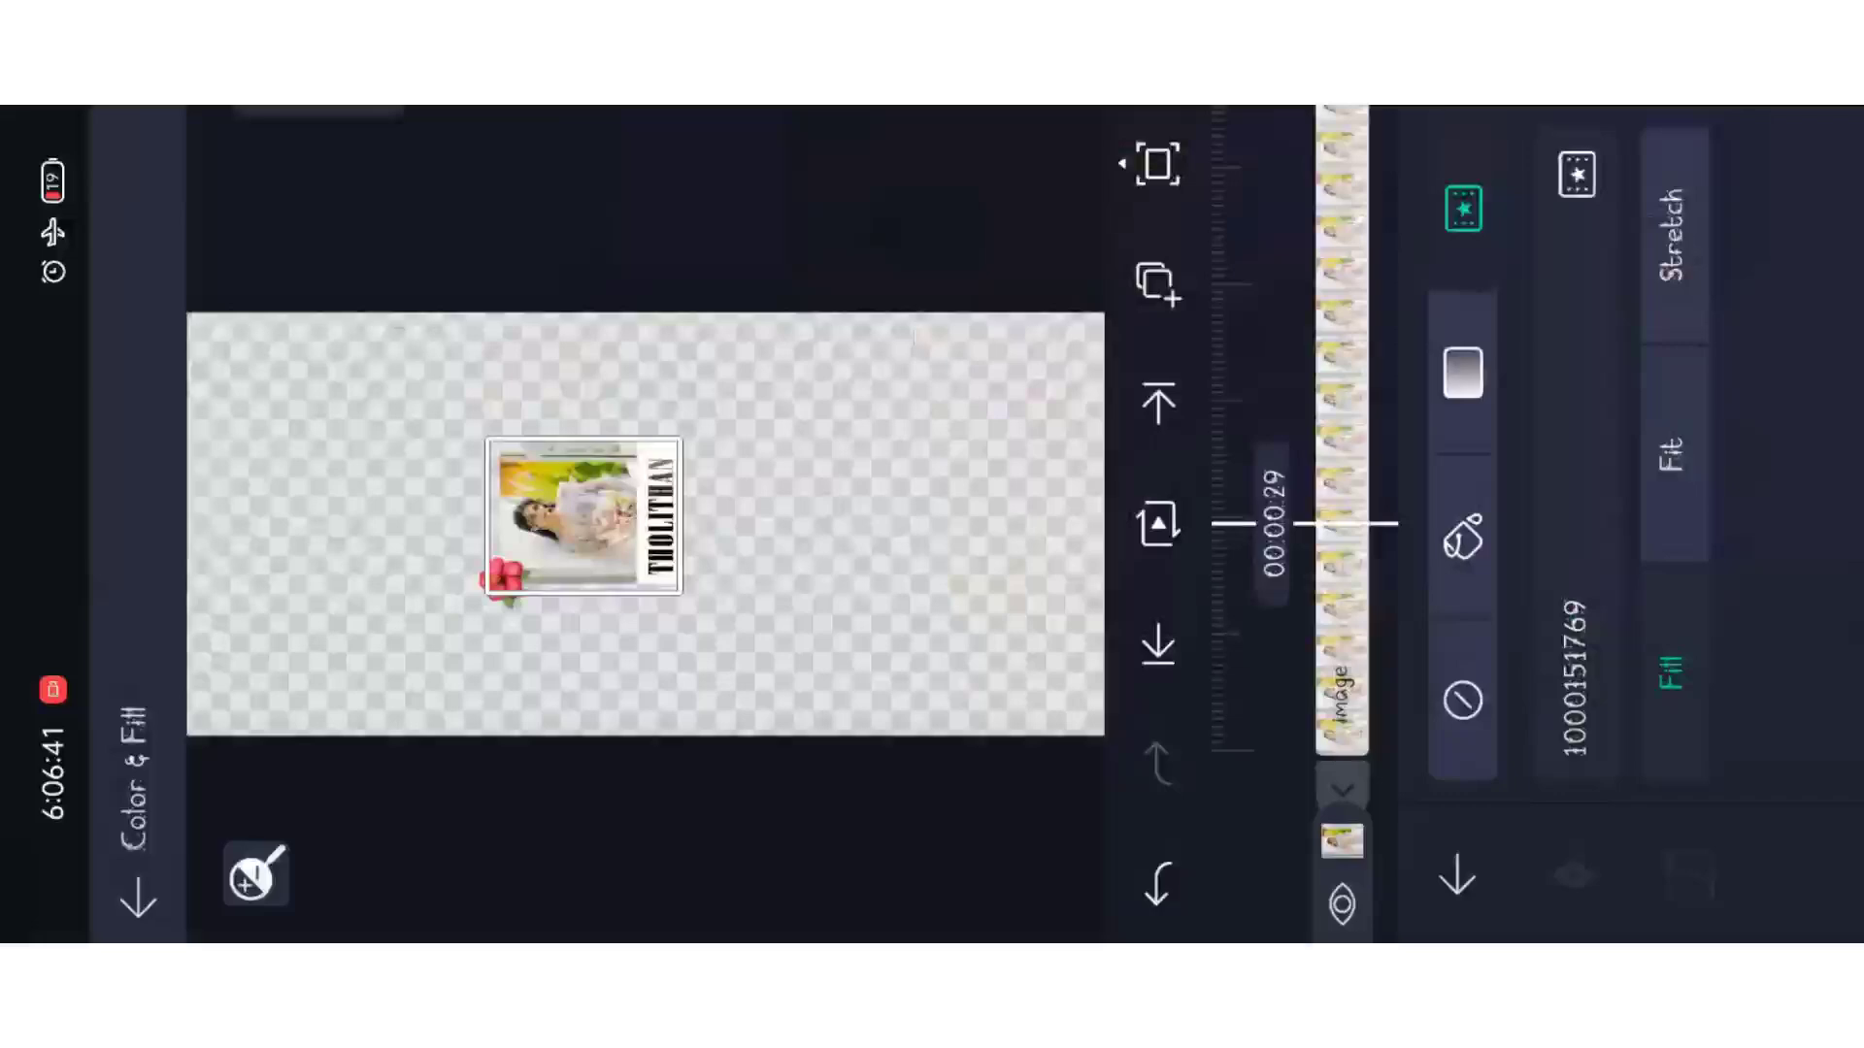
left_click(908, 167)
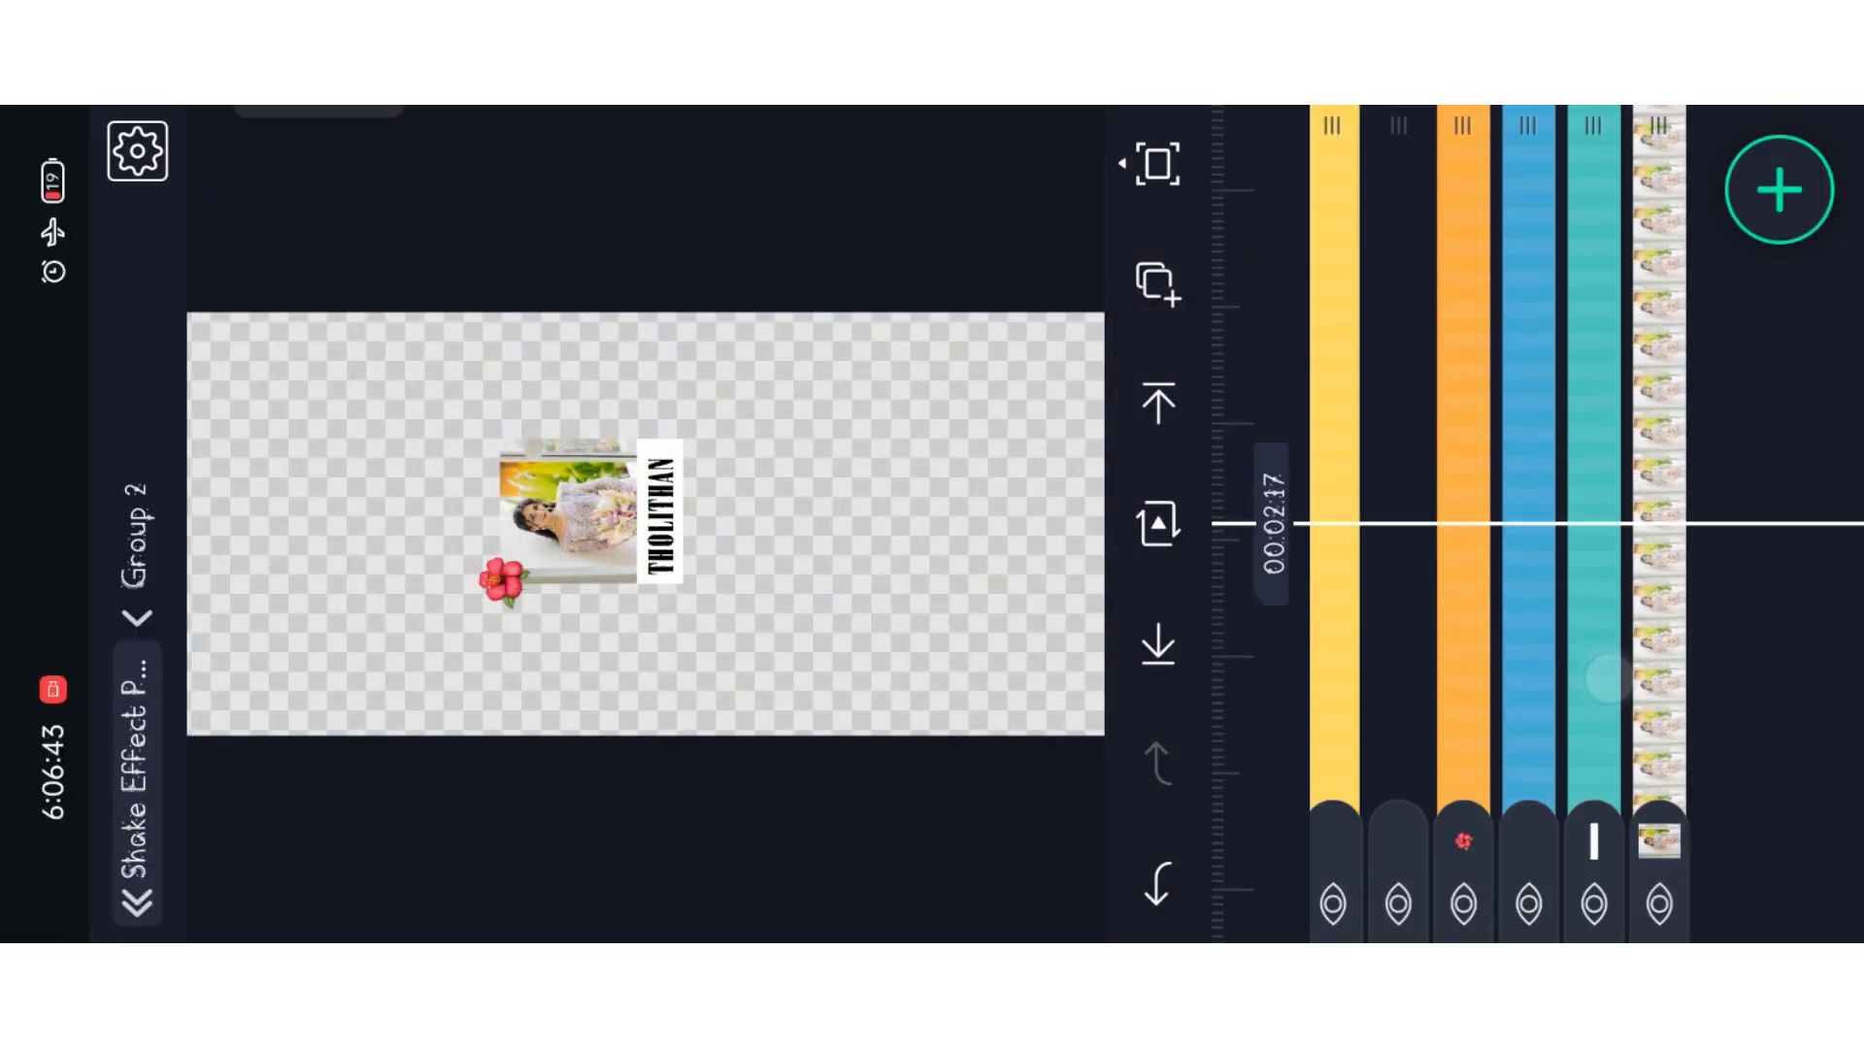
Step: Leave Group 2, enter Group 3, and put the flower photo in its placeholder
key("Escape")
mouse_move(1652, 332)
left_mouse_down()
mouse_move(1587, 289)
mouse_move(1697, 313)
mouse_move(1710, 249)
mouse_move(1700, 417)
mouse_move(1643, 263)
left_mouse_up()
double_click(1485, 491)
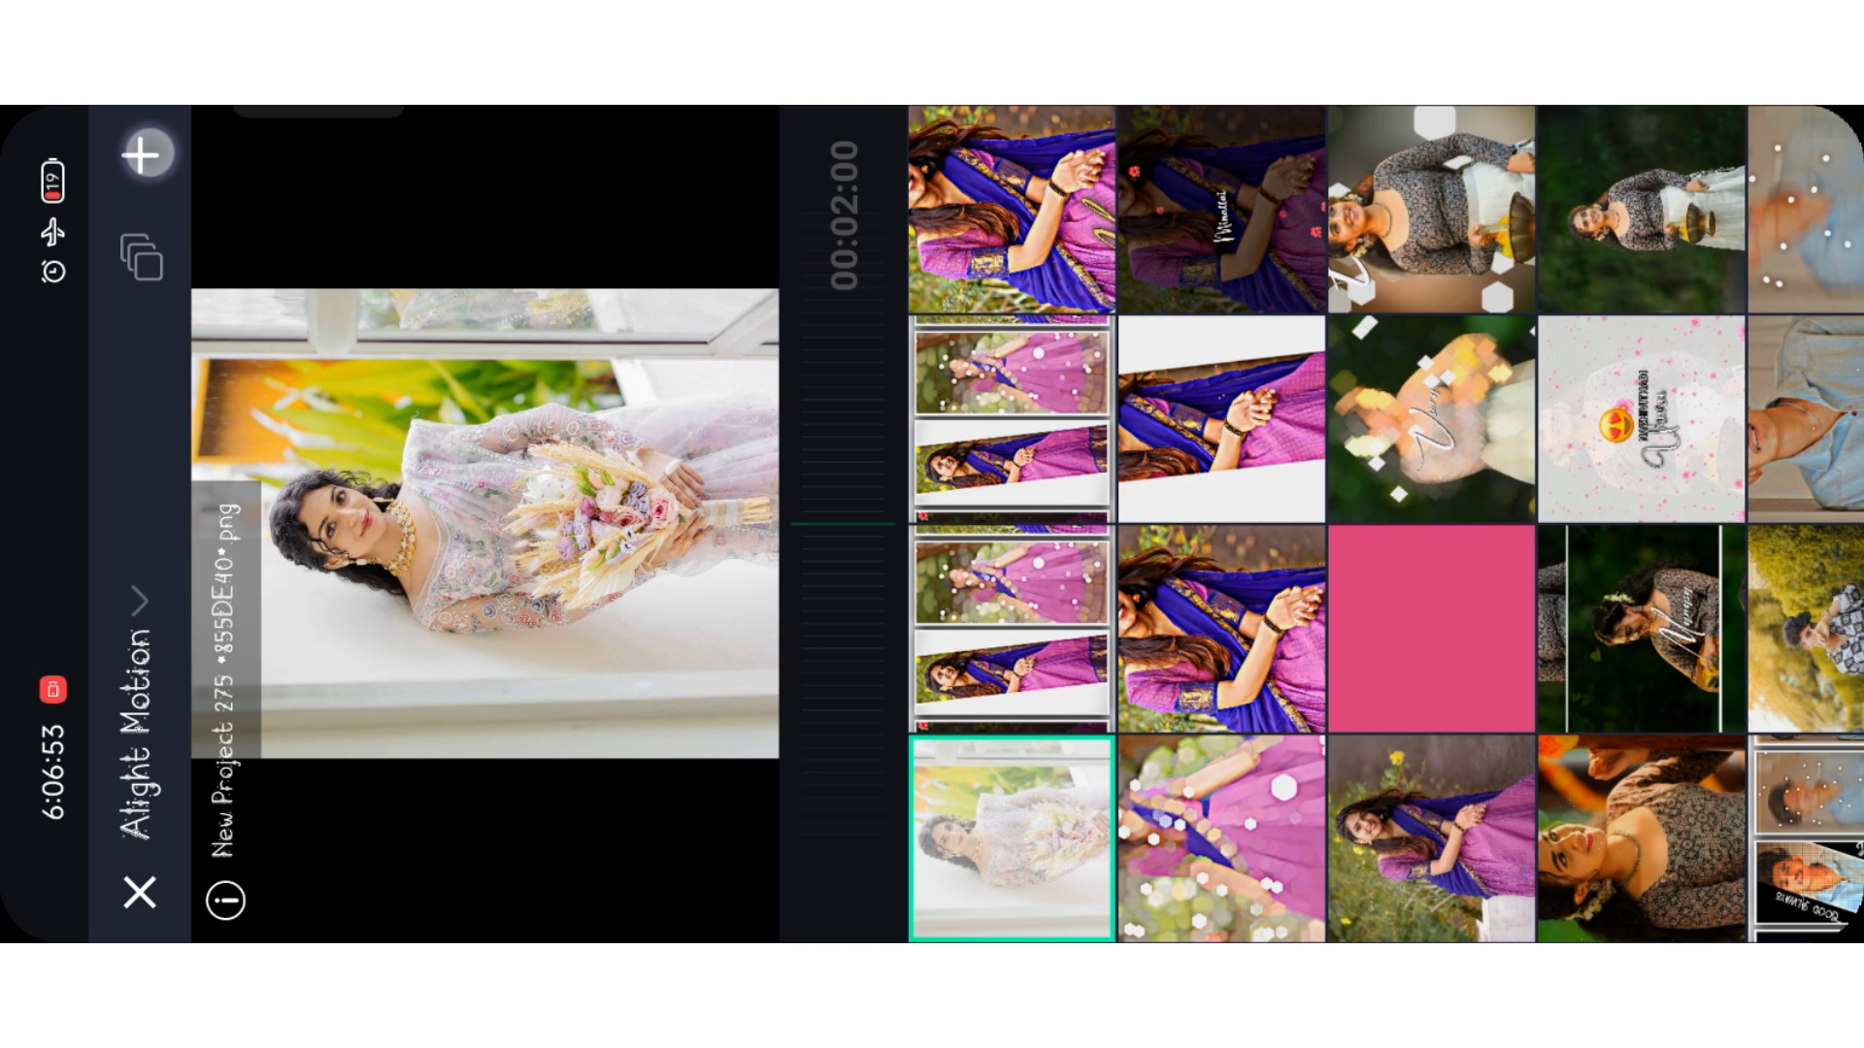
left_click(1010, 839)
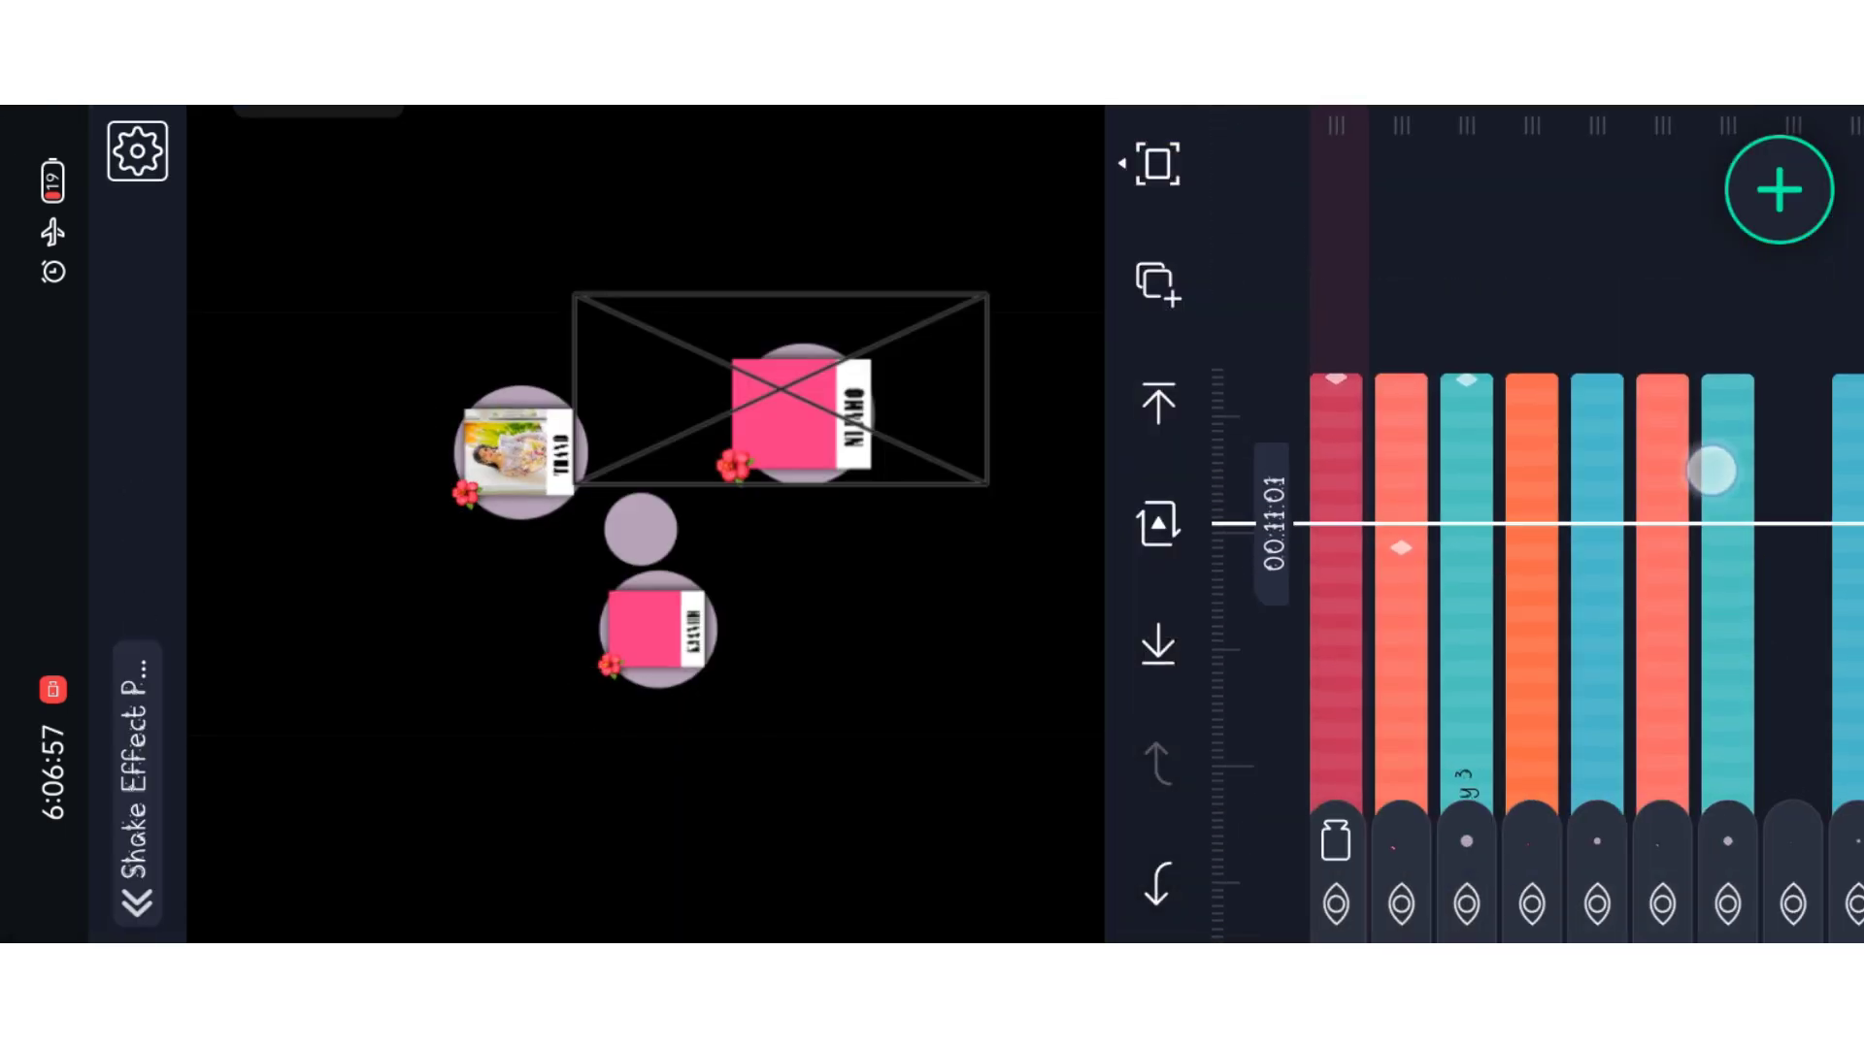
Step: Scrub the animation and check the Group 2 layer before returning to the timeline
mouse_move(1714, 468)
left_mouse_down()
mouse_move(1718, 262)
mouse_move(1754, 641)
left_mouse_up()
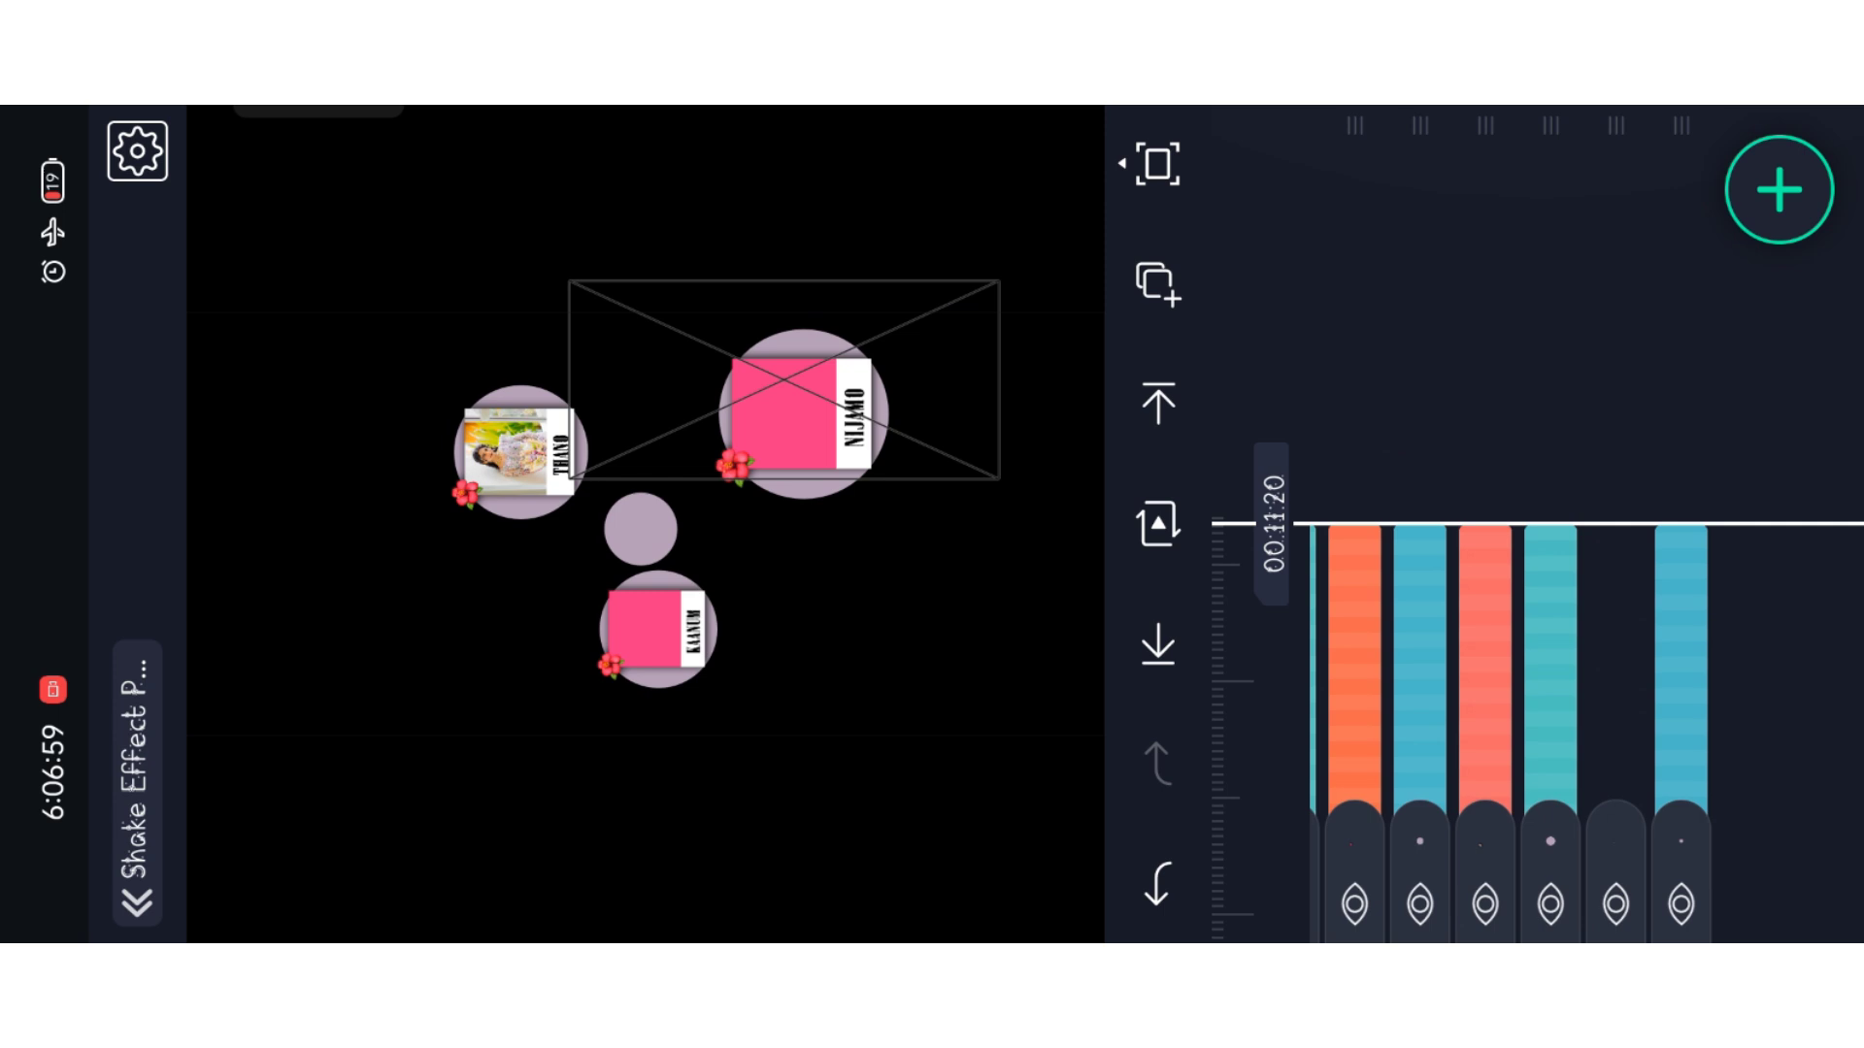
left_click(1609, 832)
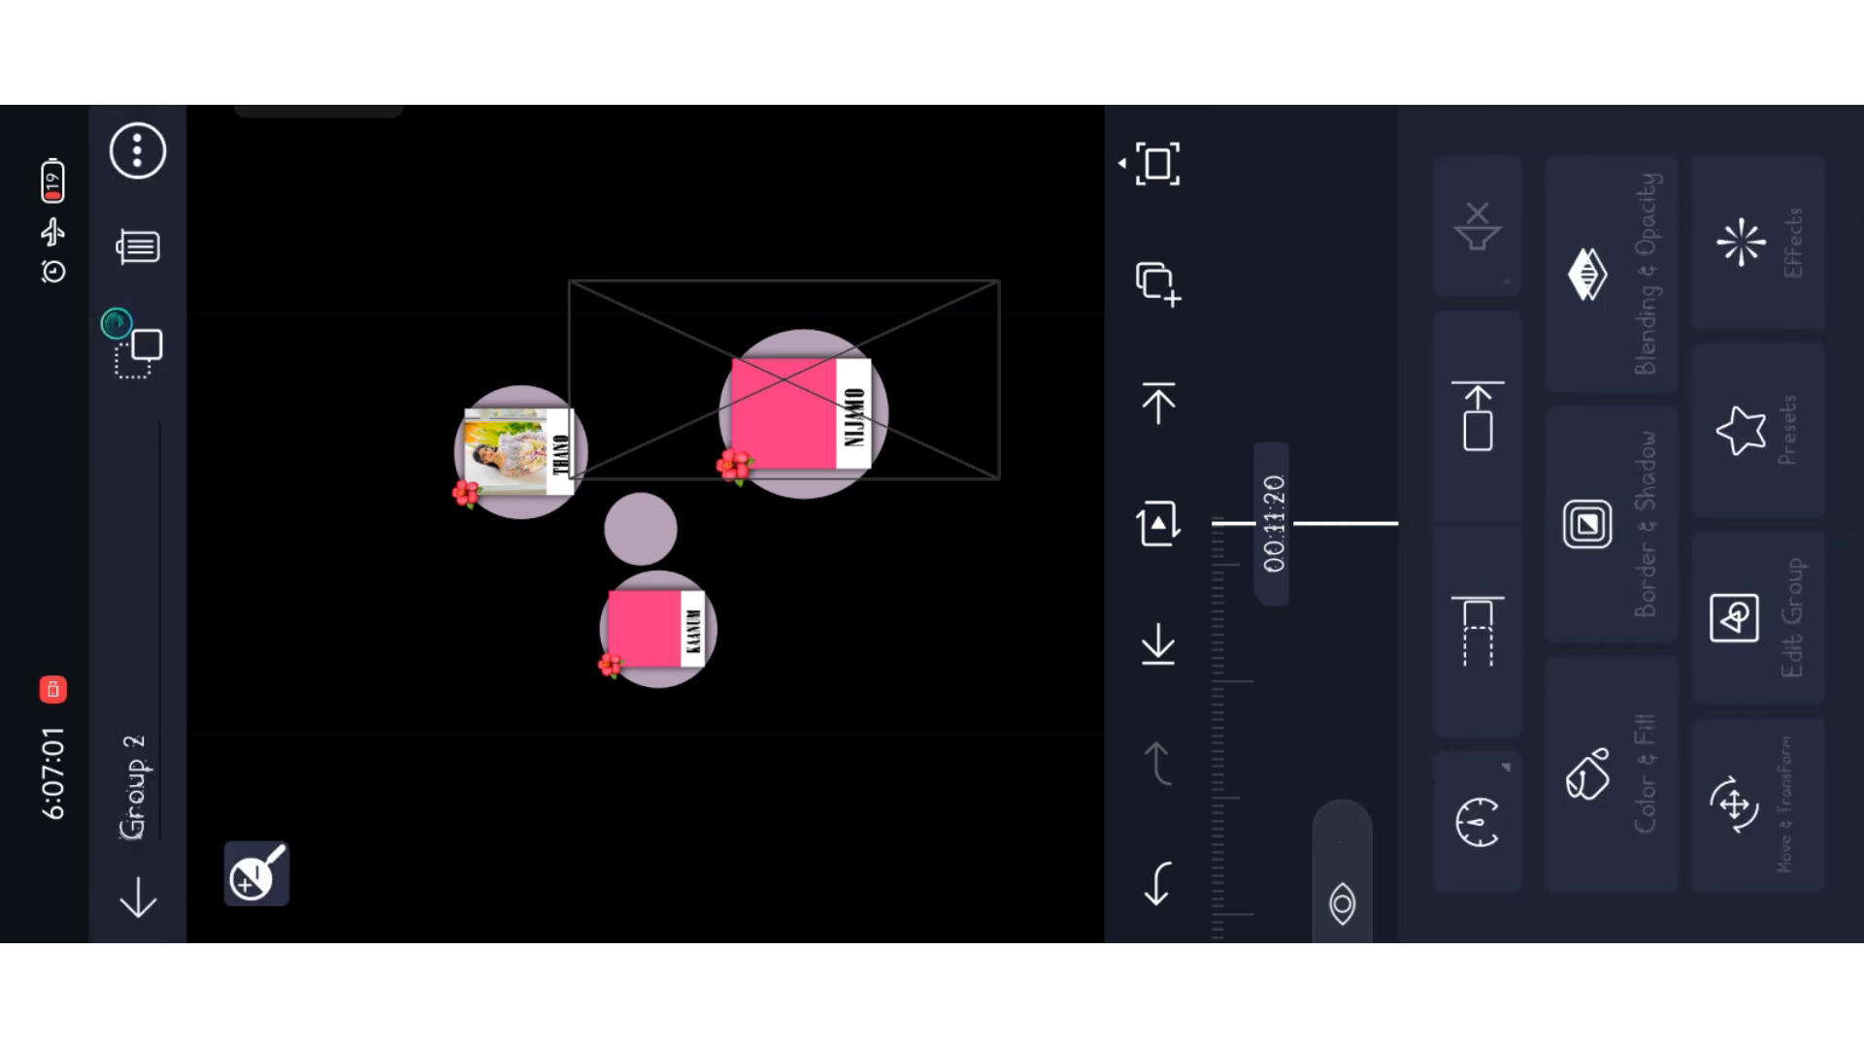
left_click(1480, 542)
left_click(1324, 278)
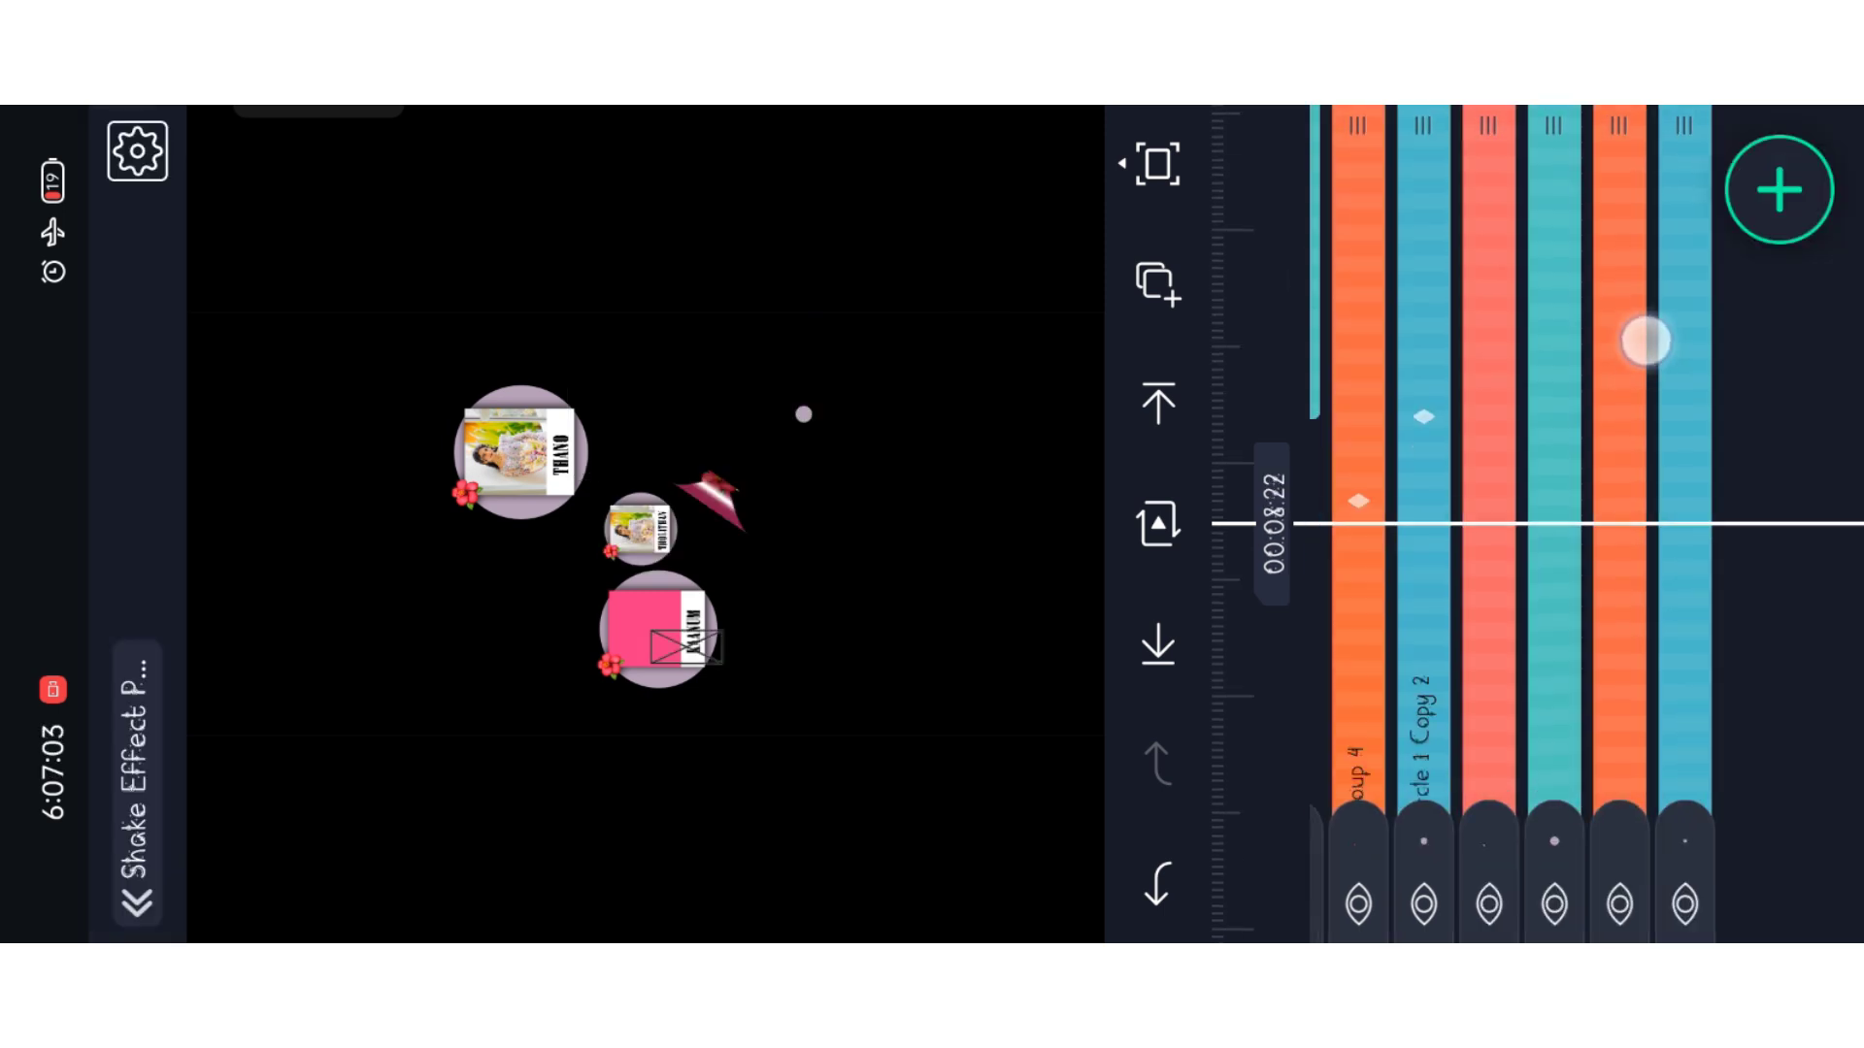
mouse_move(1646, 336)
left_mouse_down()
mouse_move(1602, 333)
mouse_move(1643, 204)
mouse_move(1653, 816)
left_mouse_up()
left_click_drag(1653, 582, 1653, 620)
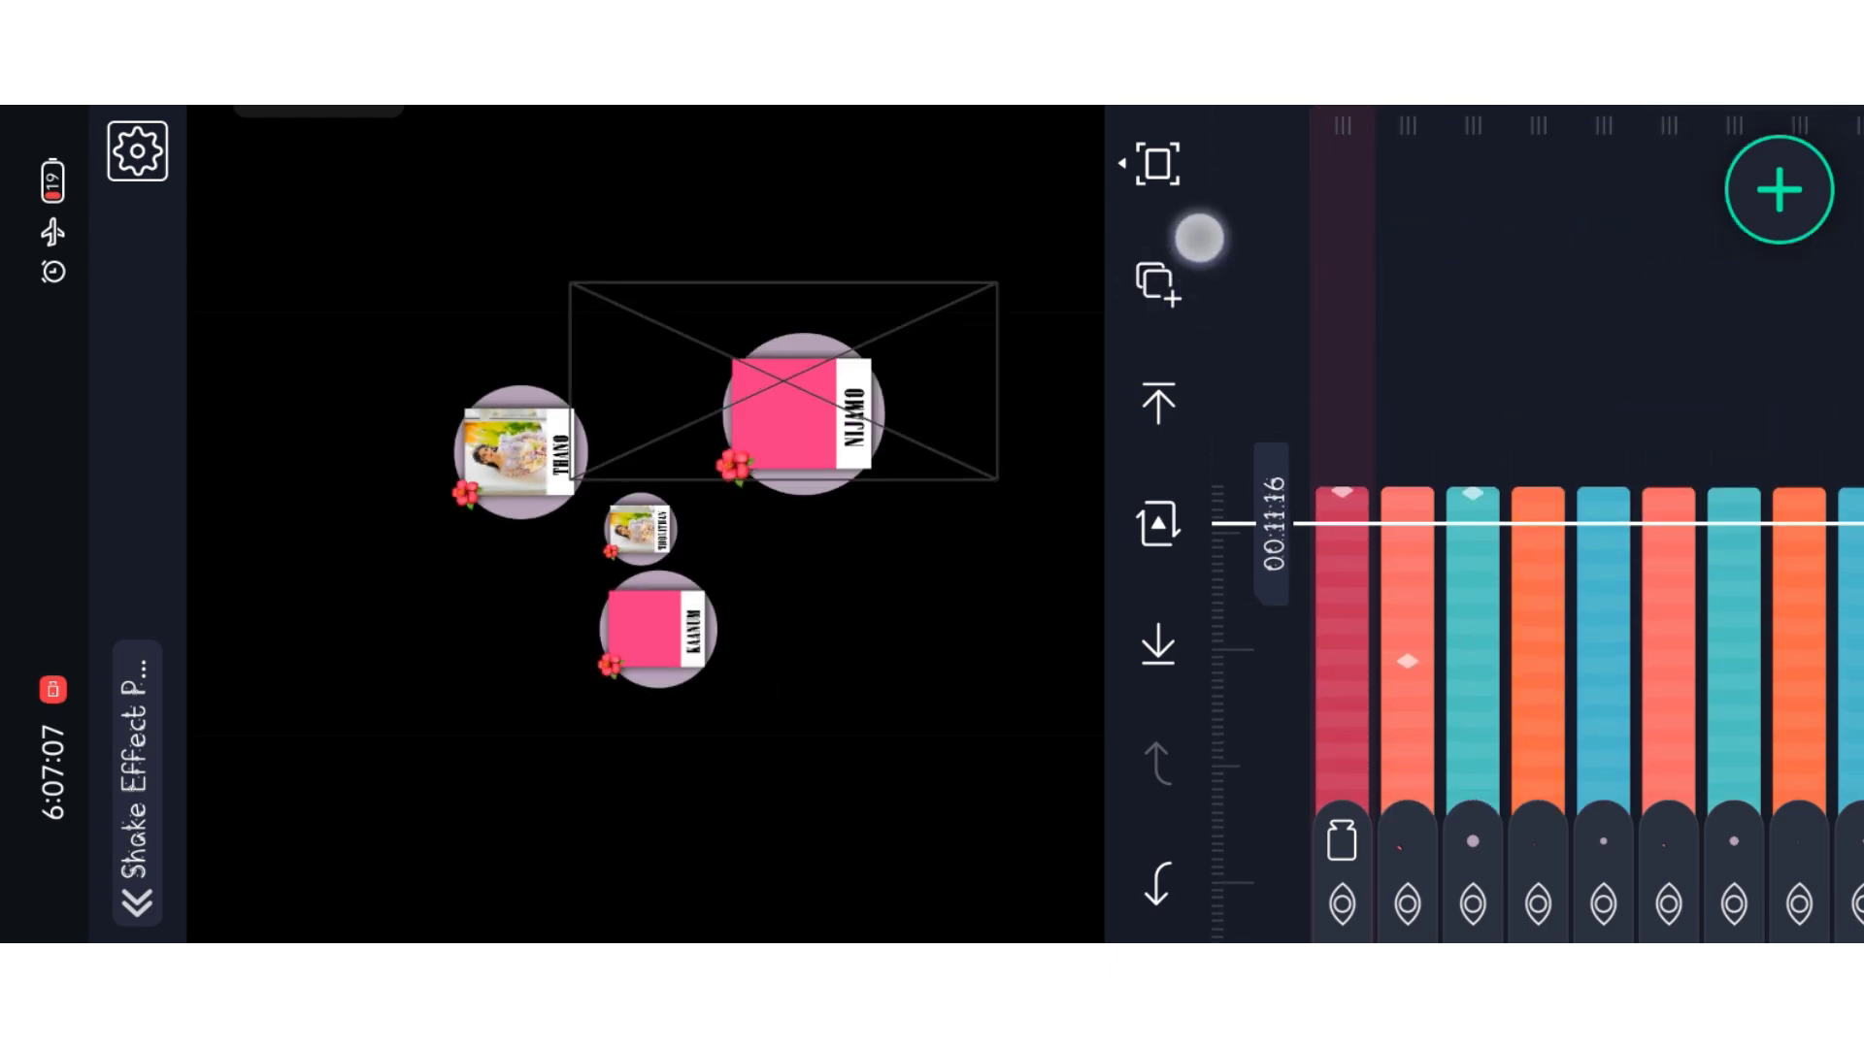
Step: Select all nine layers, copy them, and close the project
left_click(1160, 287)
left_click(1154, 286)
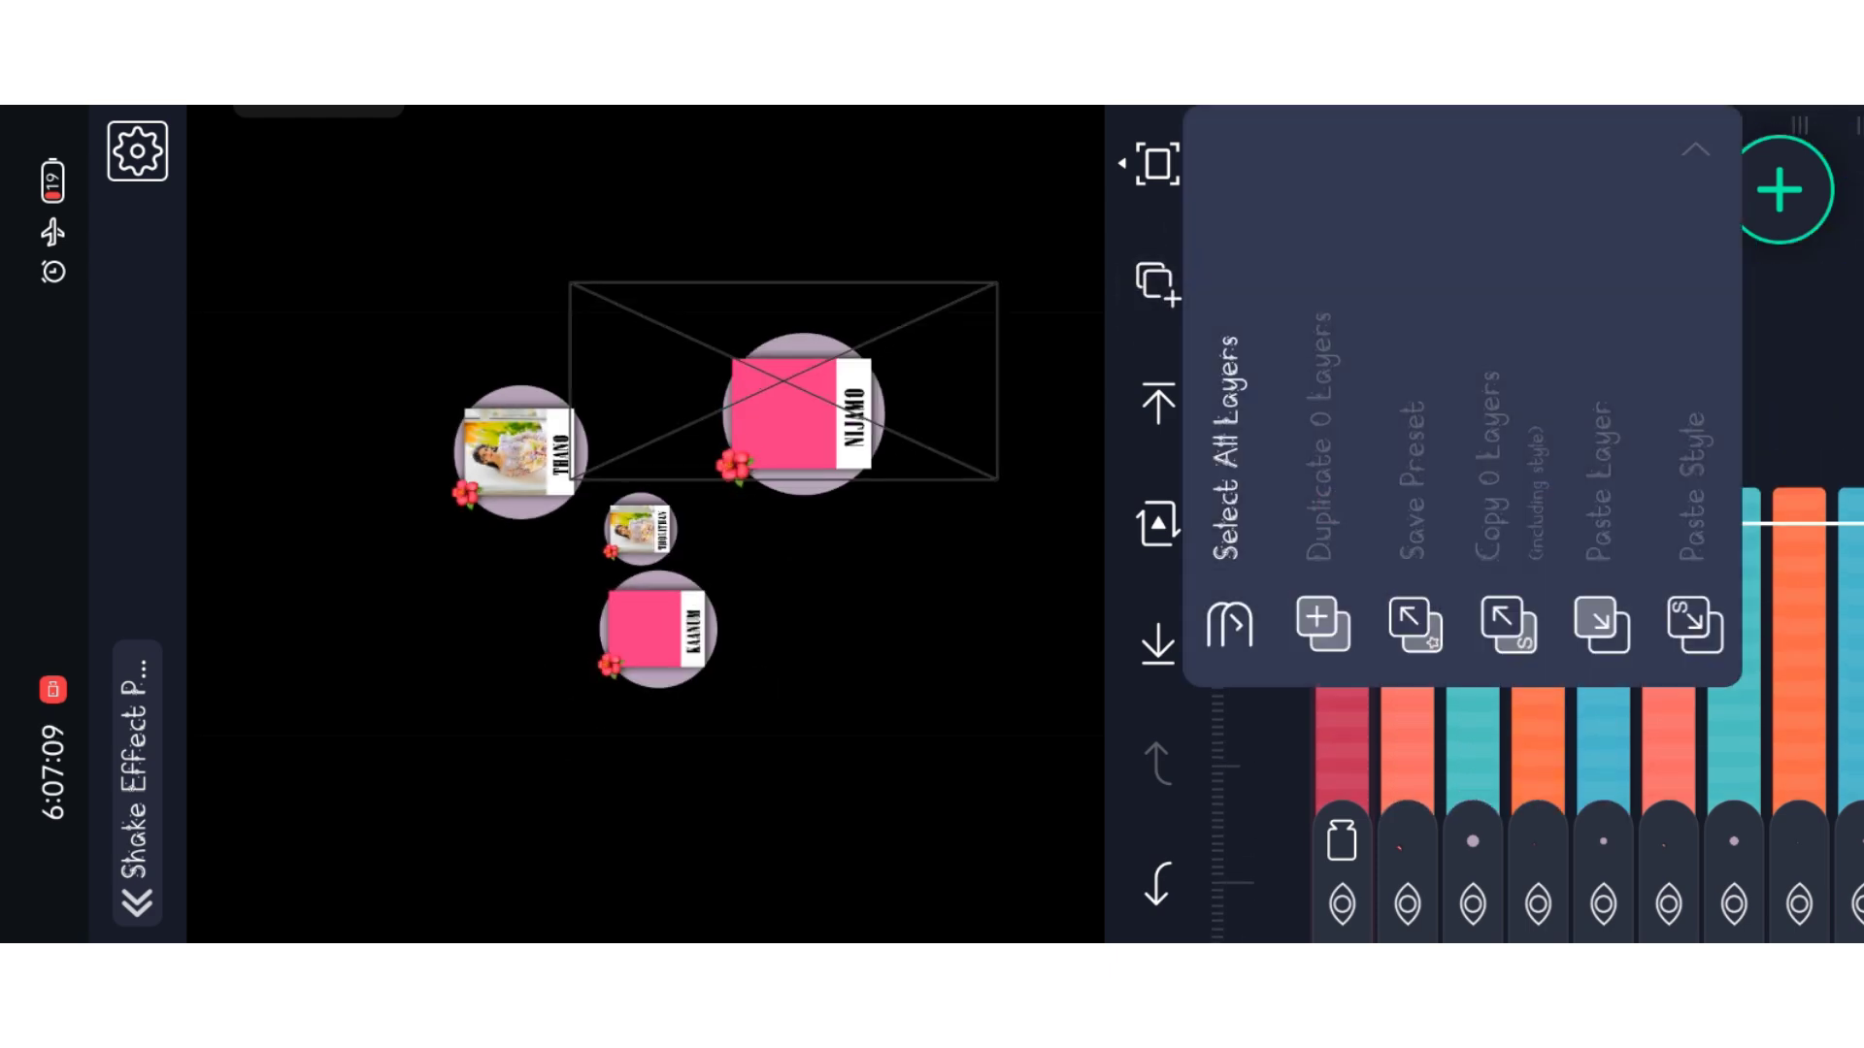
left_click(1228, 626)
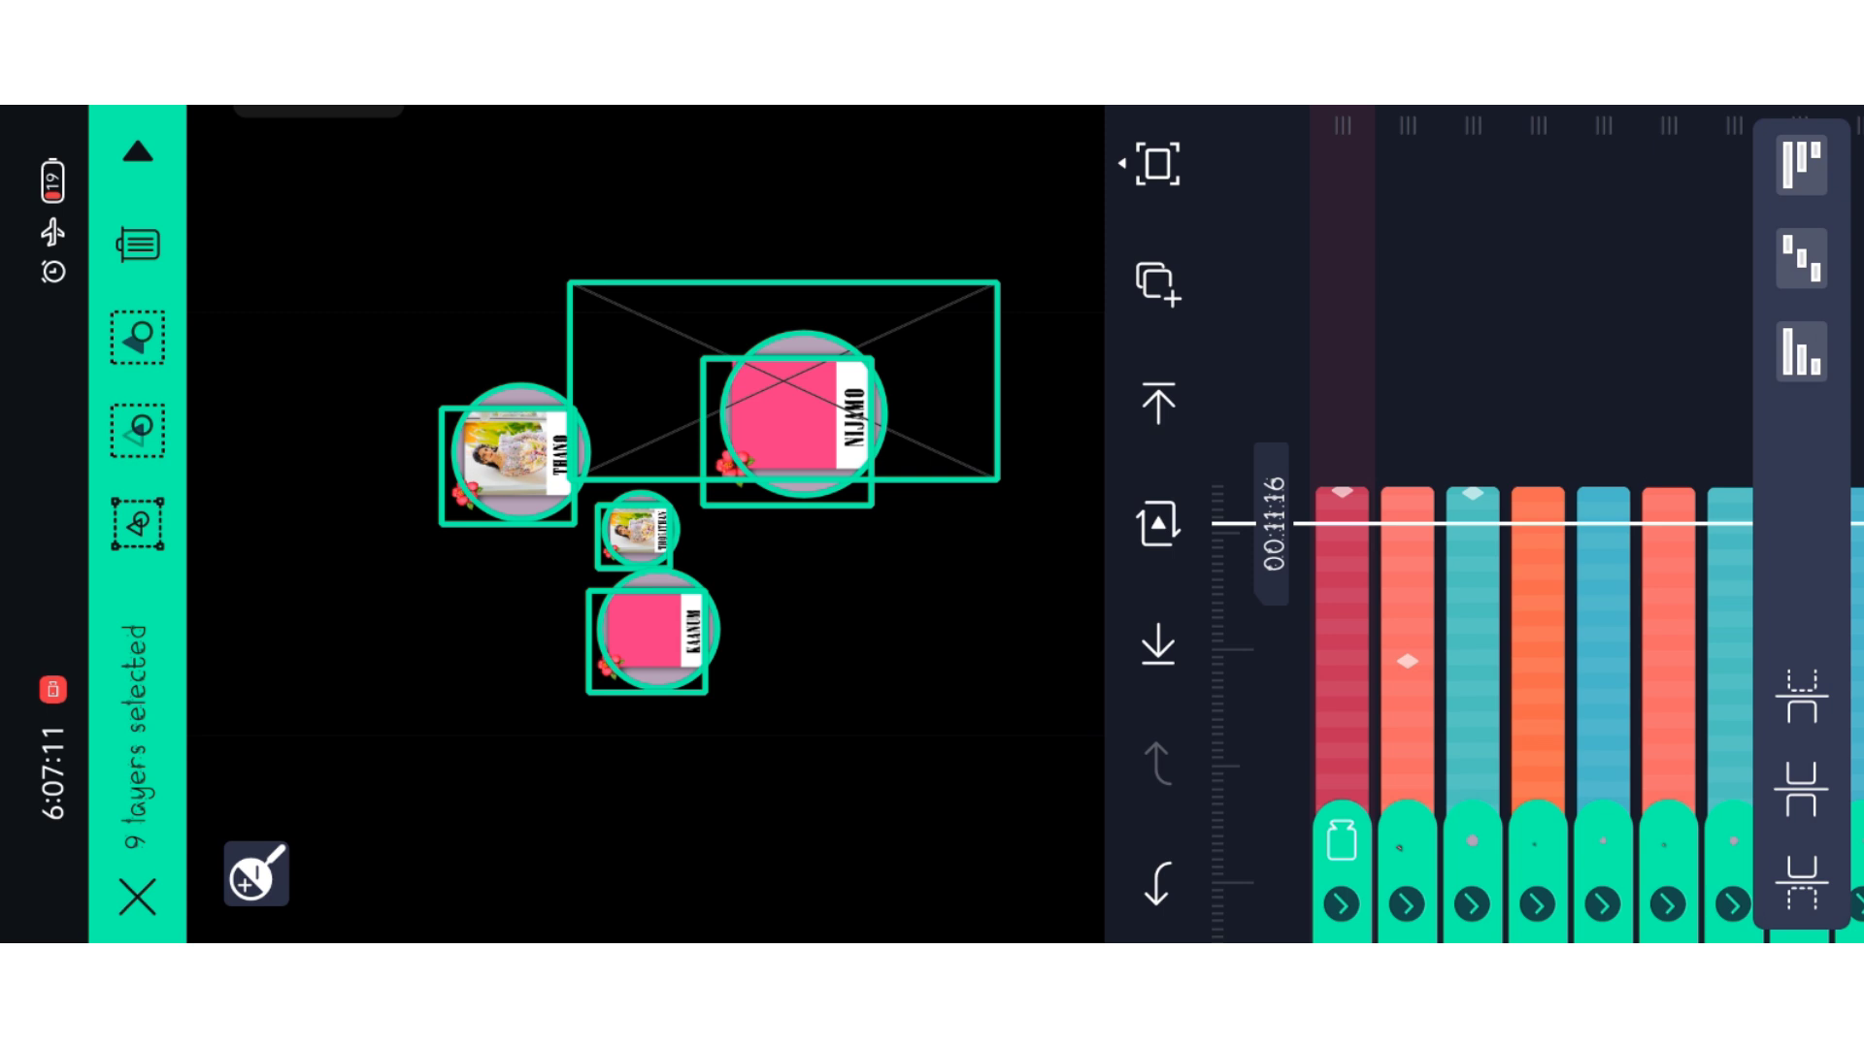
left_click_drag(1475, 547, 1490, 251)
left_click(1155, 286)
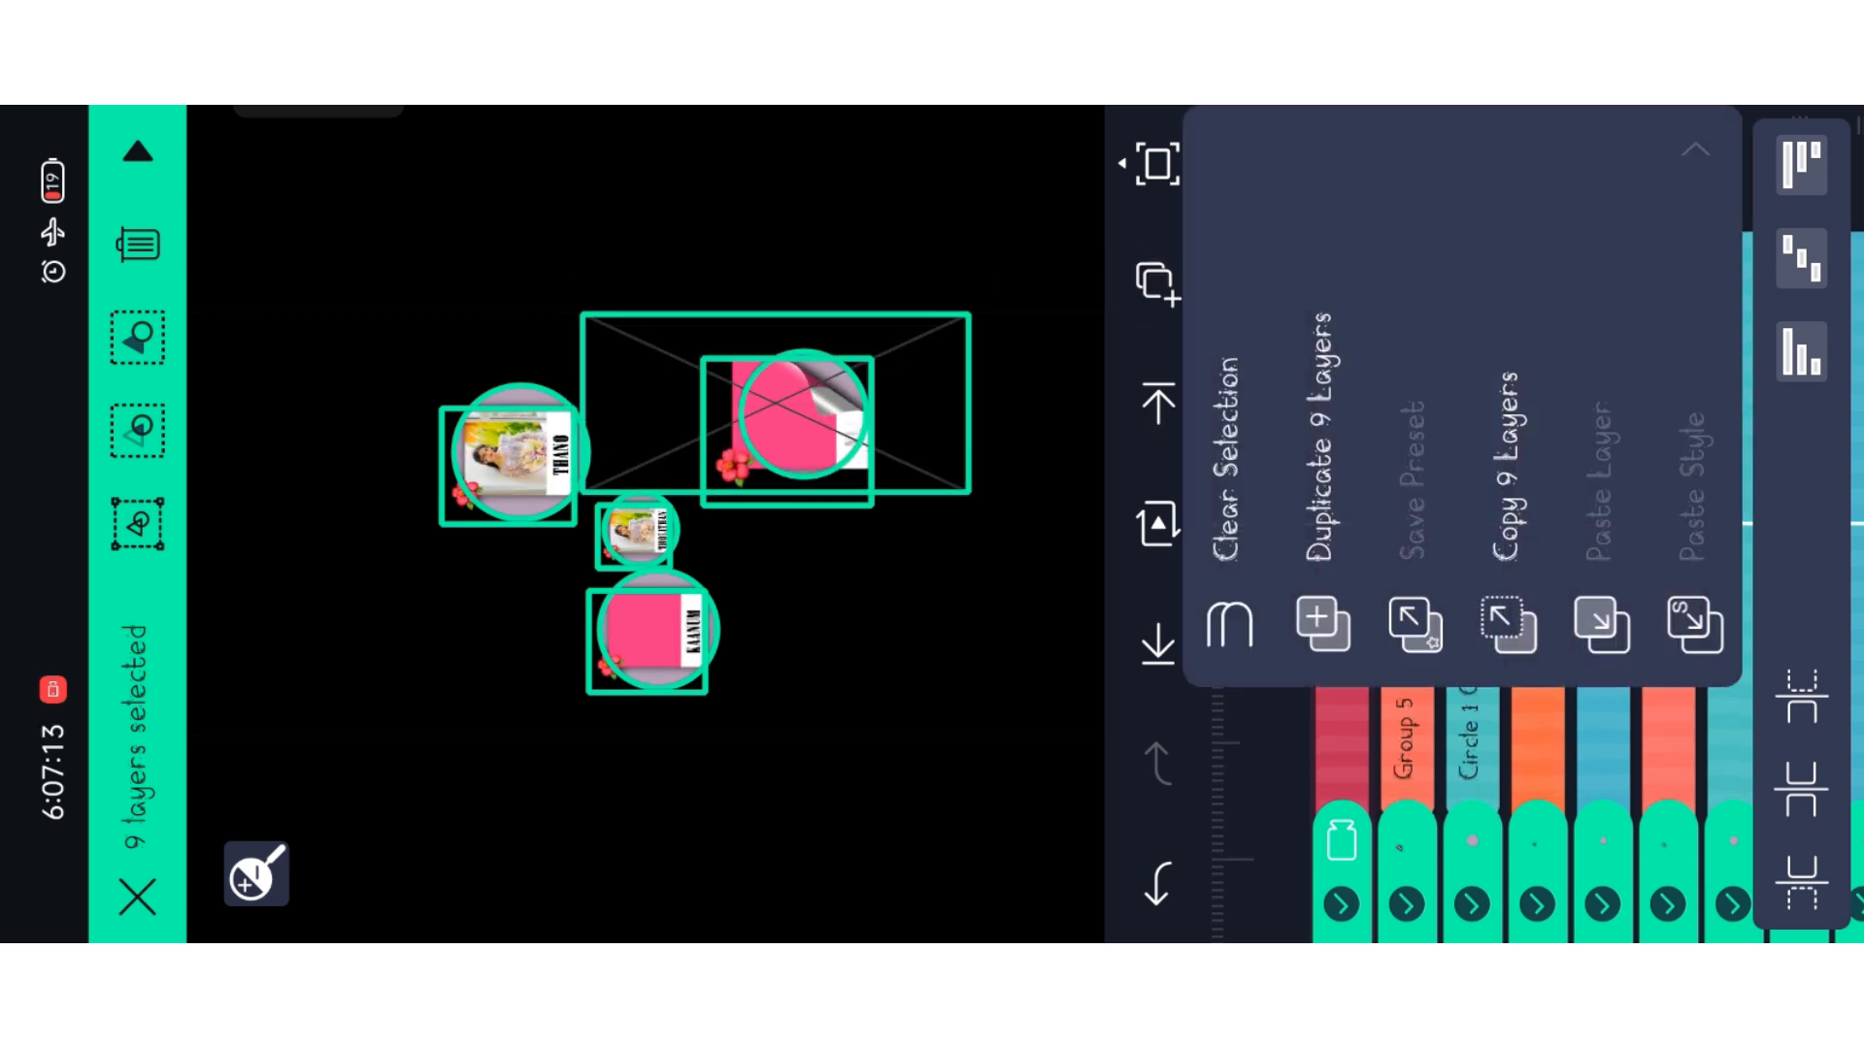
left_click(1506, 626)
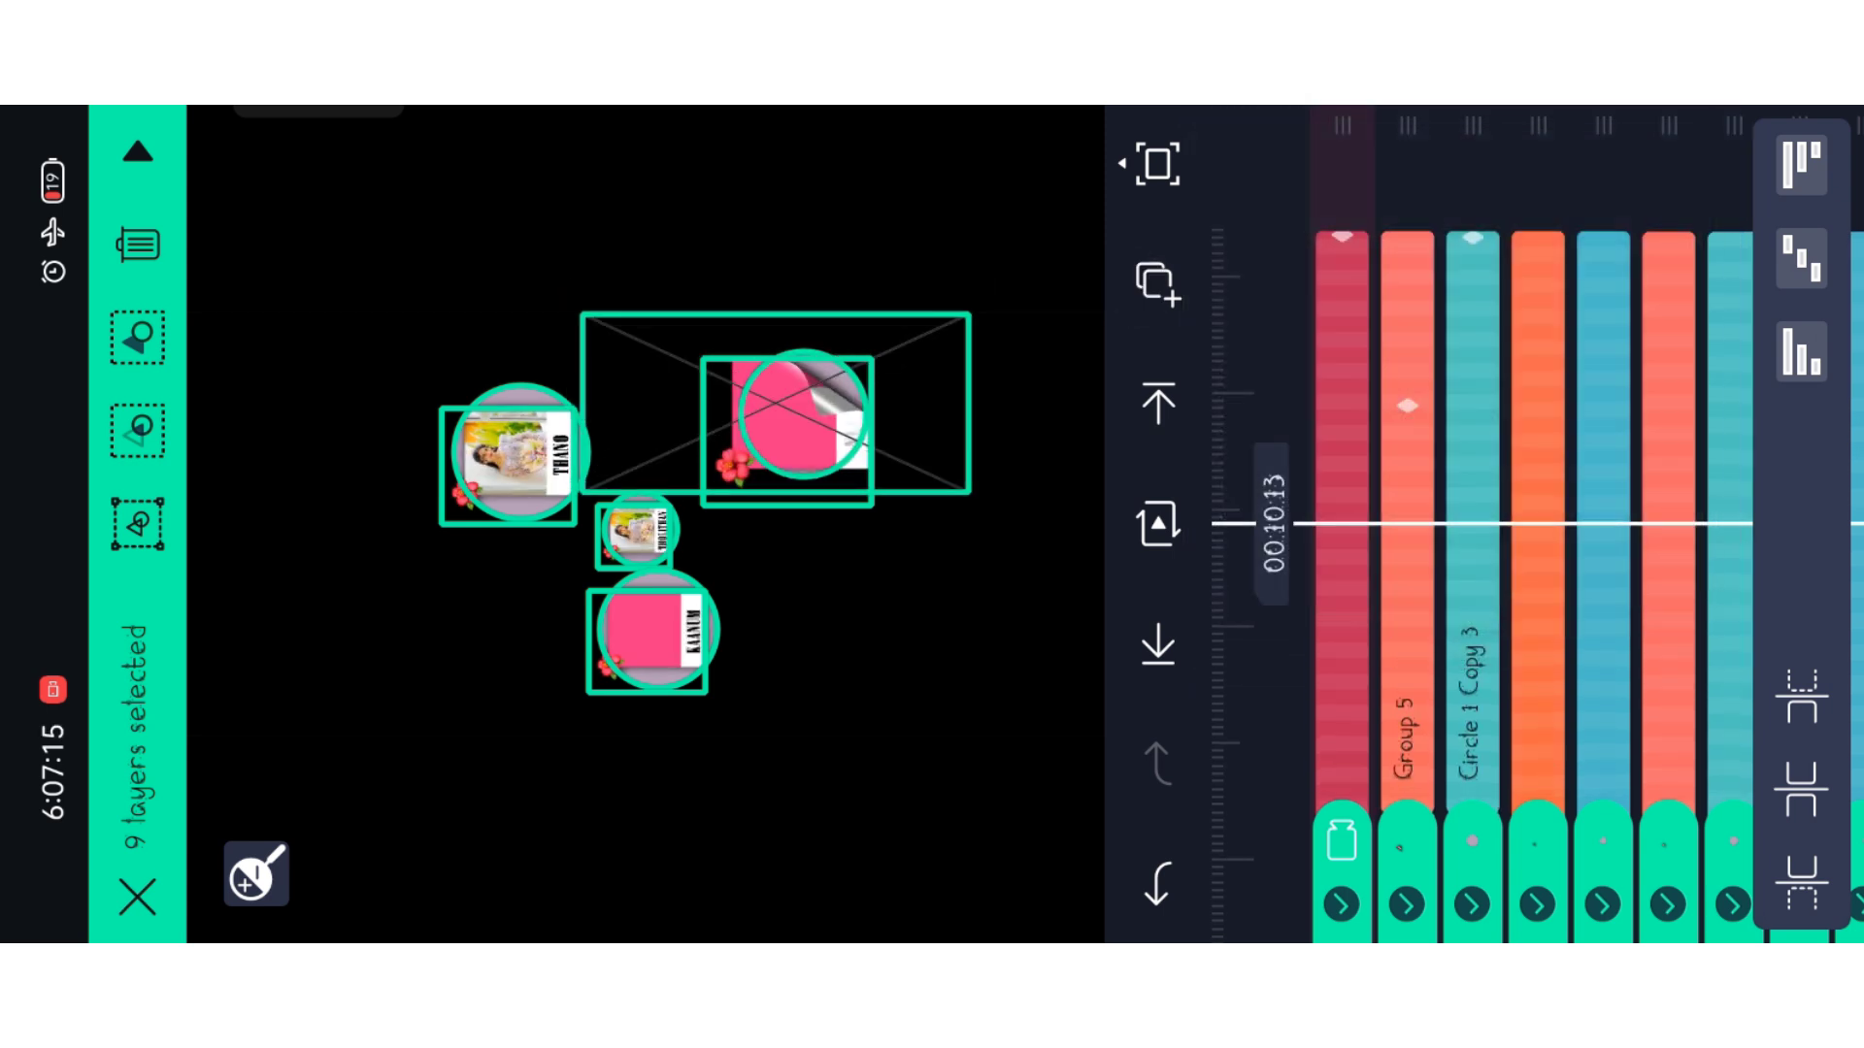
left_click(136, 897)
left_click(135, 898)
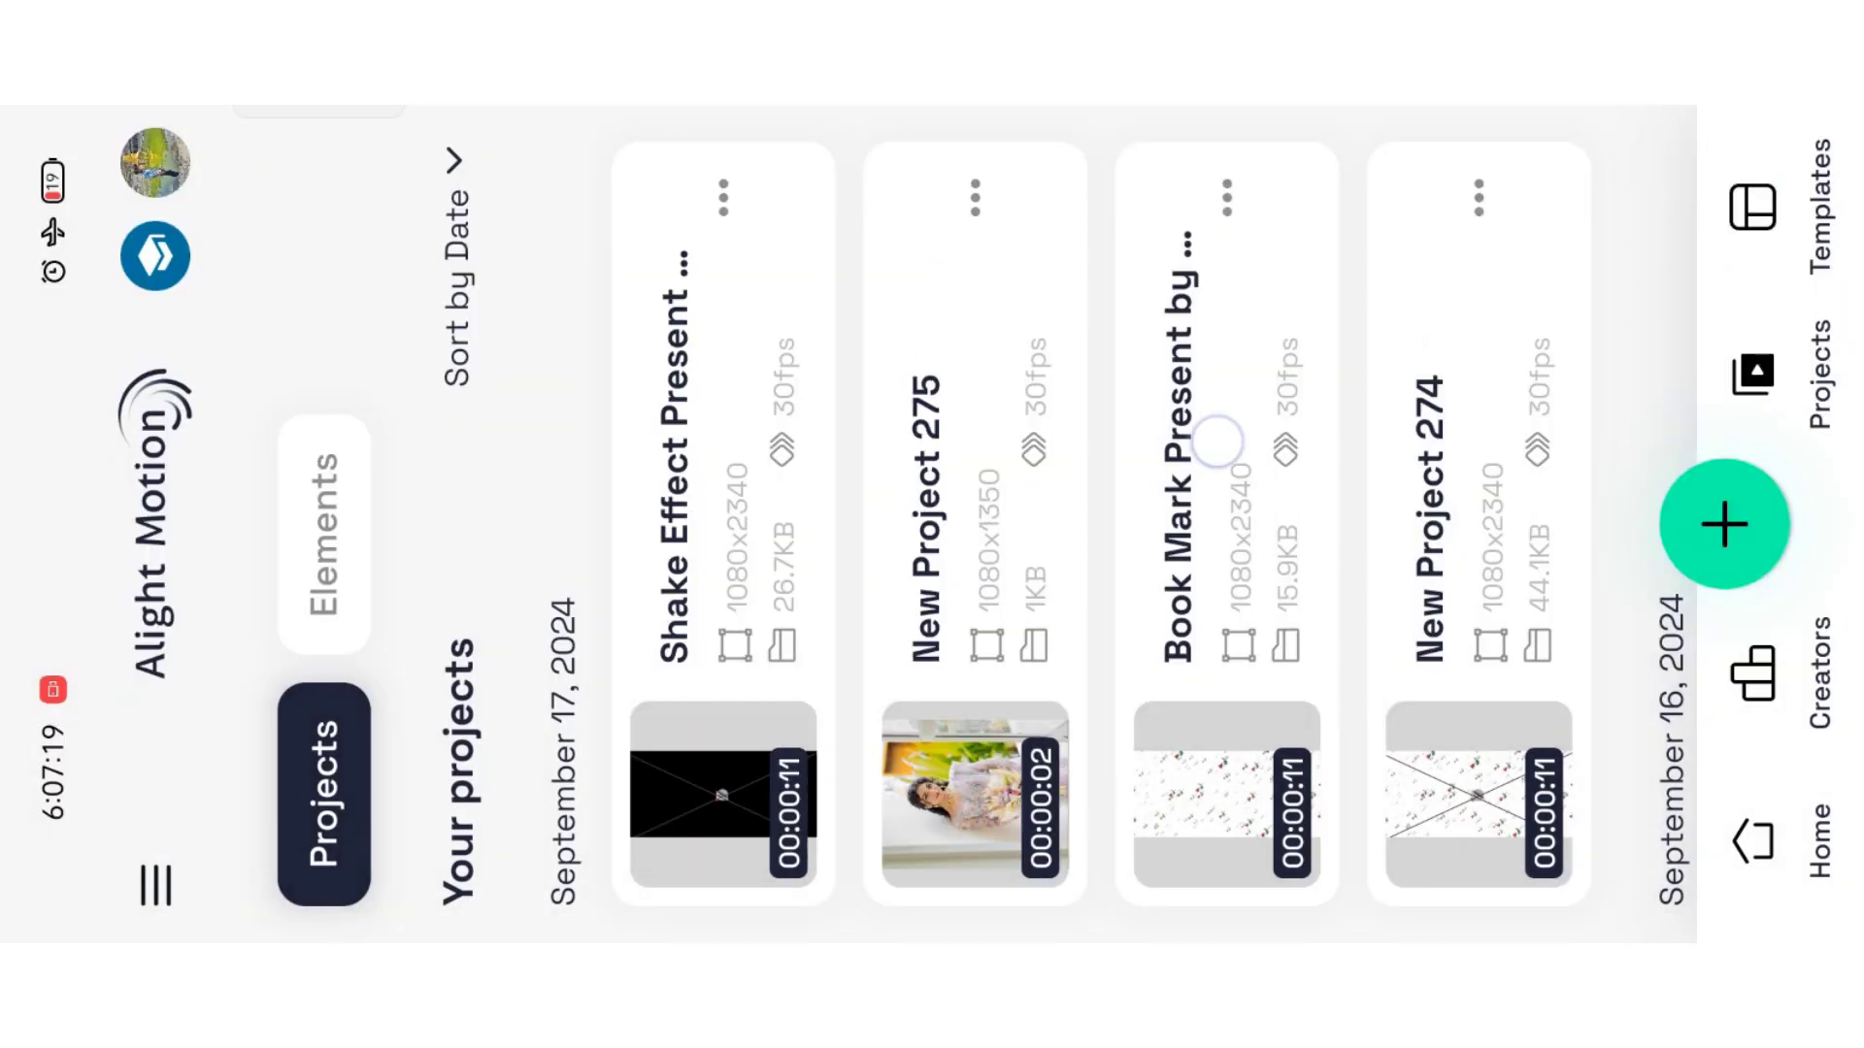
Step: Open Book Mark Present by Ram Creation, paste the 9 copied layers, and rewind to the start
left_click(1227, 582)
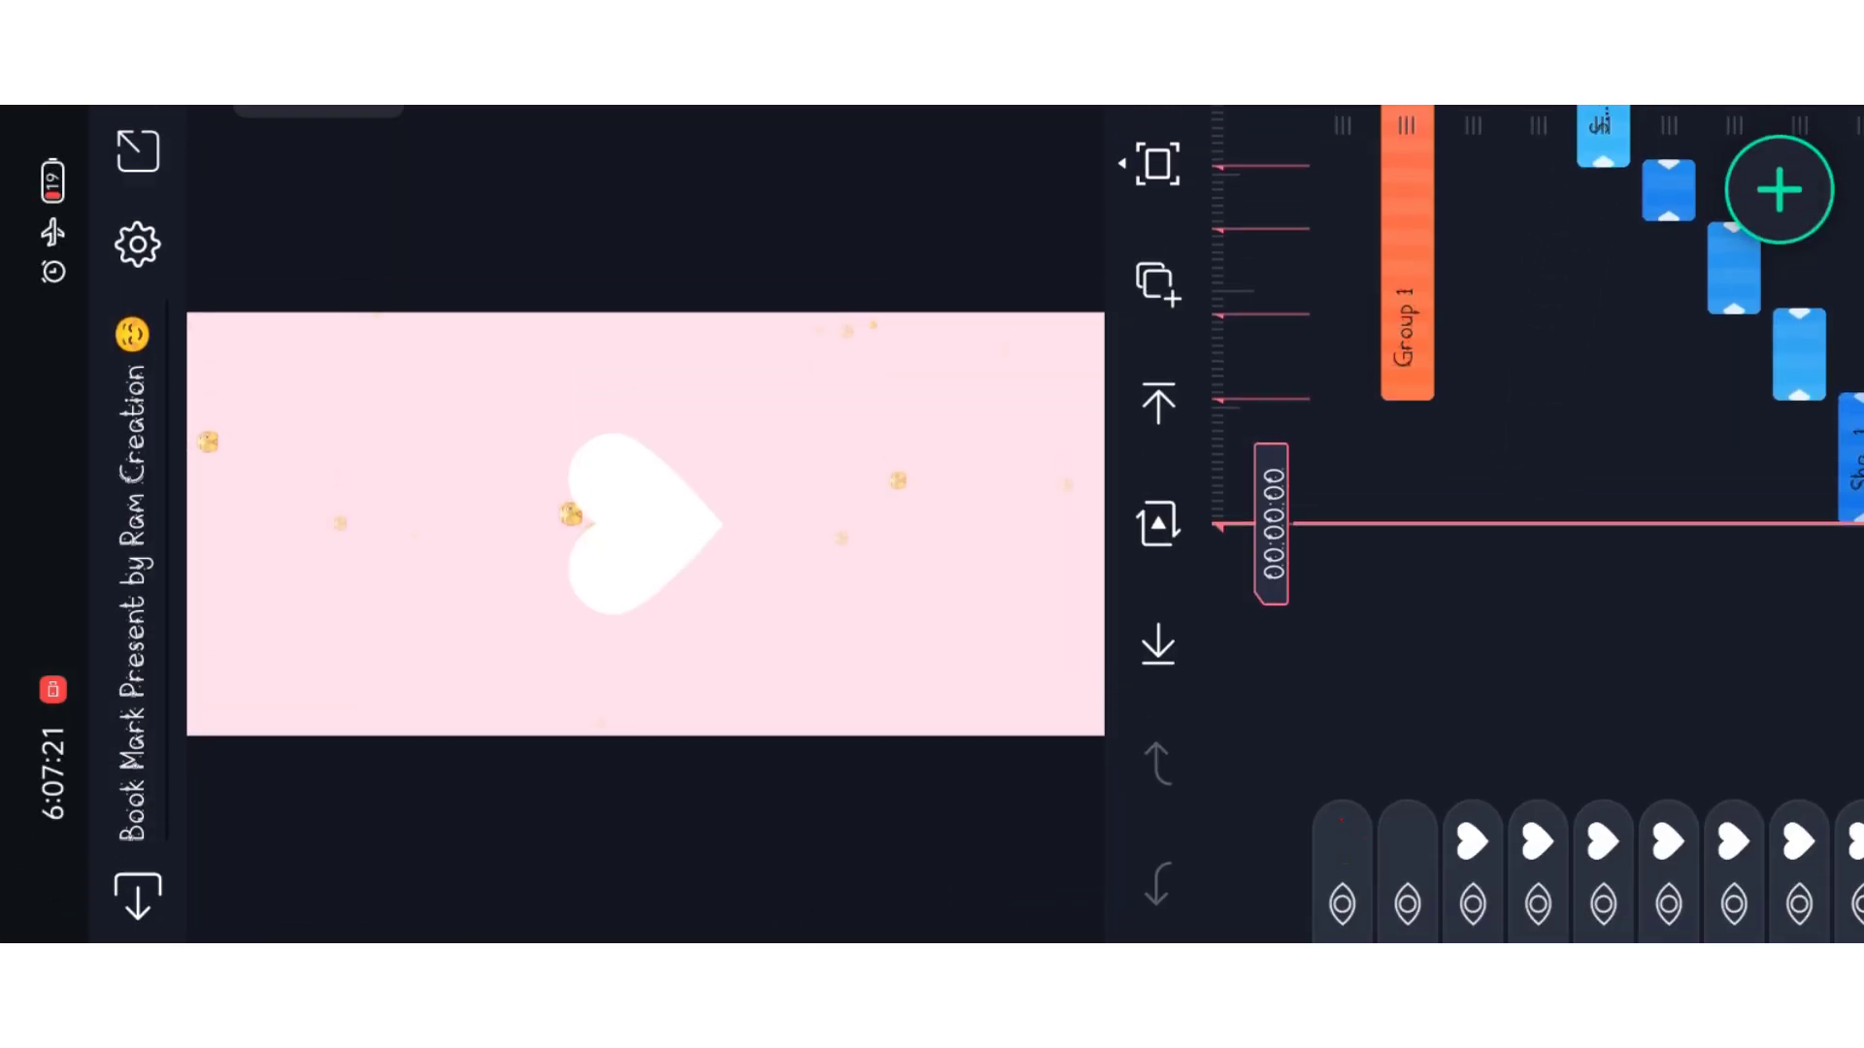
left_click(1157, 285)
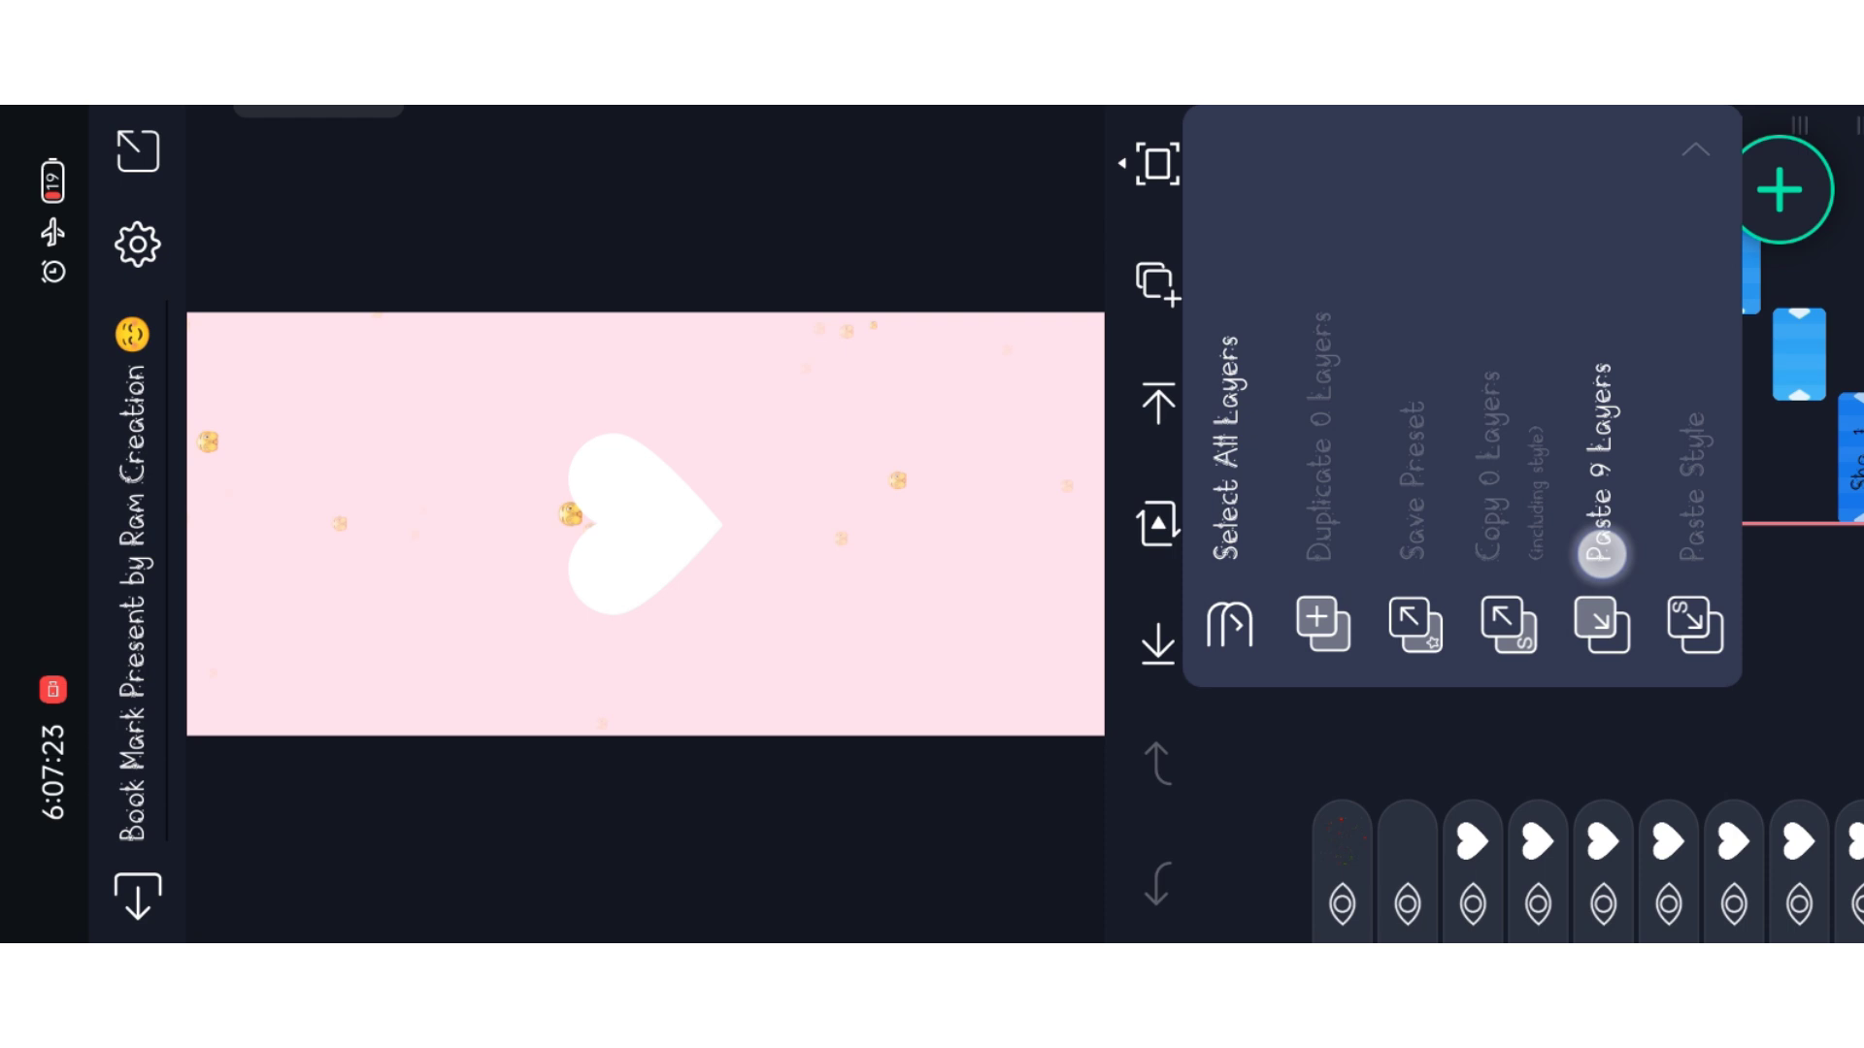
left_click(1602, 551)
left_click_drag(1607, 249, 1635, 743)
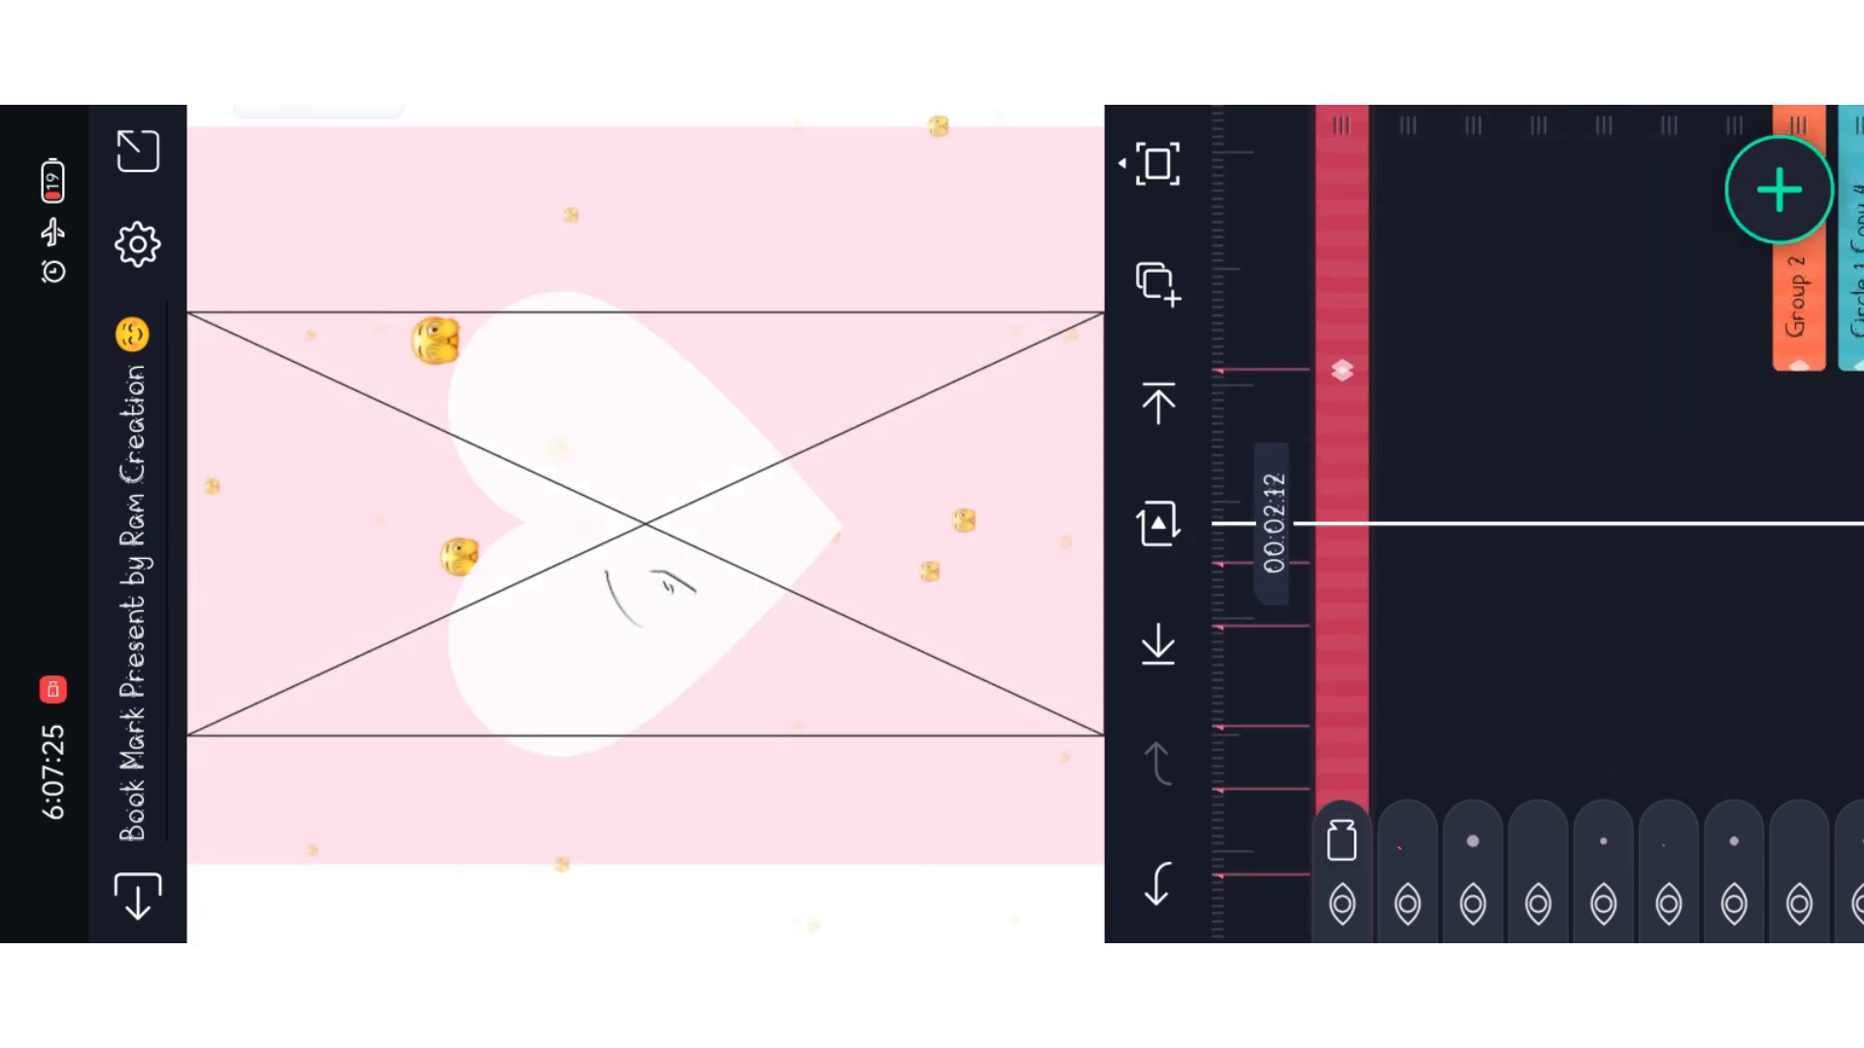
left_click_drag(1748, 656, 1355, 655)
left_click_drag(1691, 219, 1694, 448)
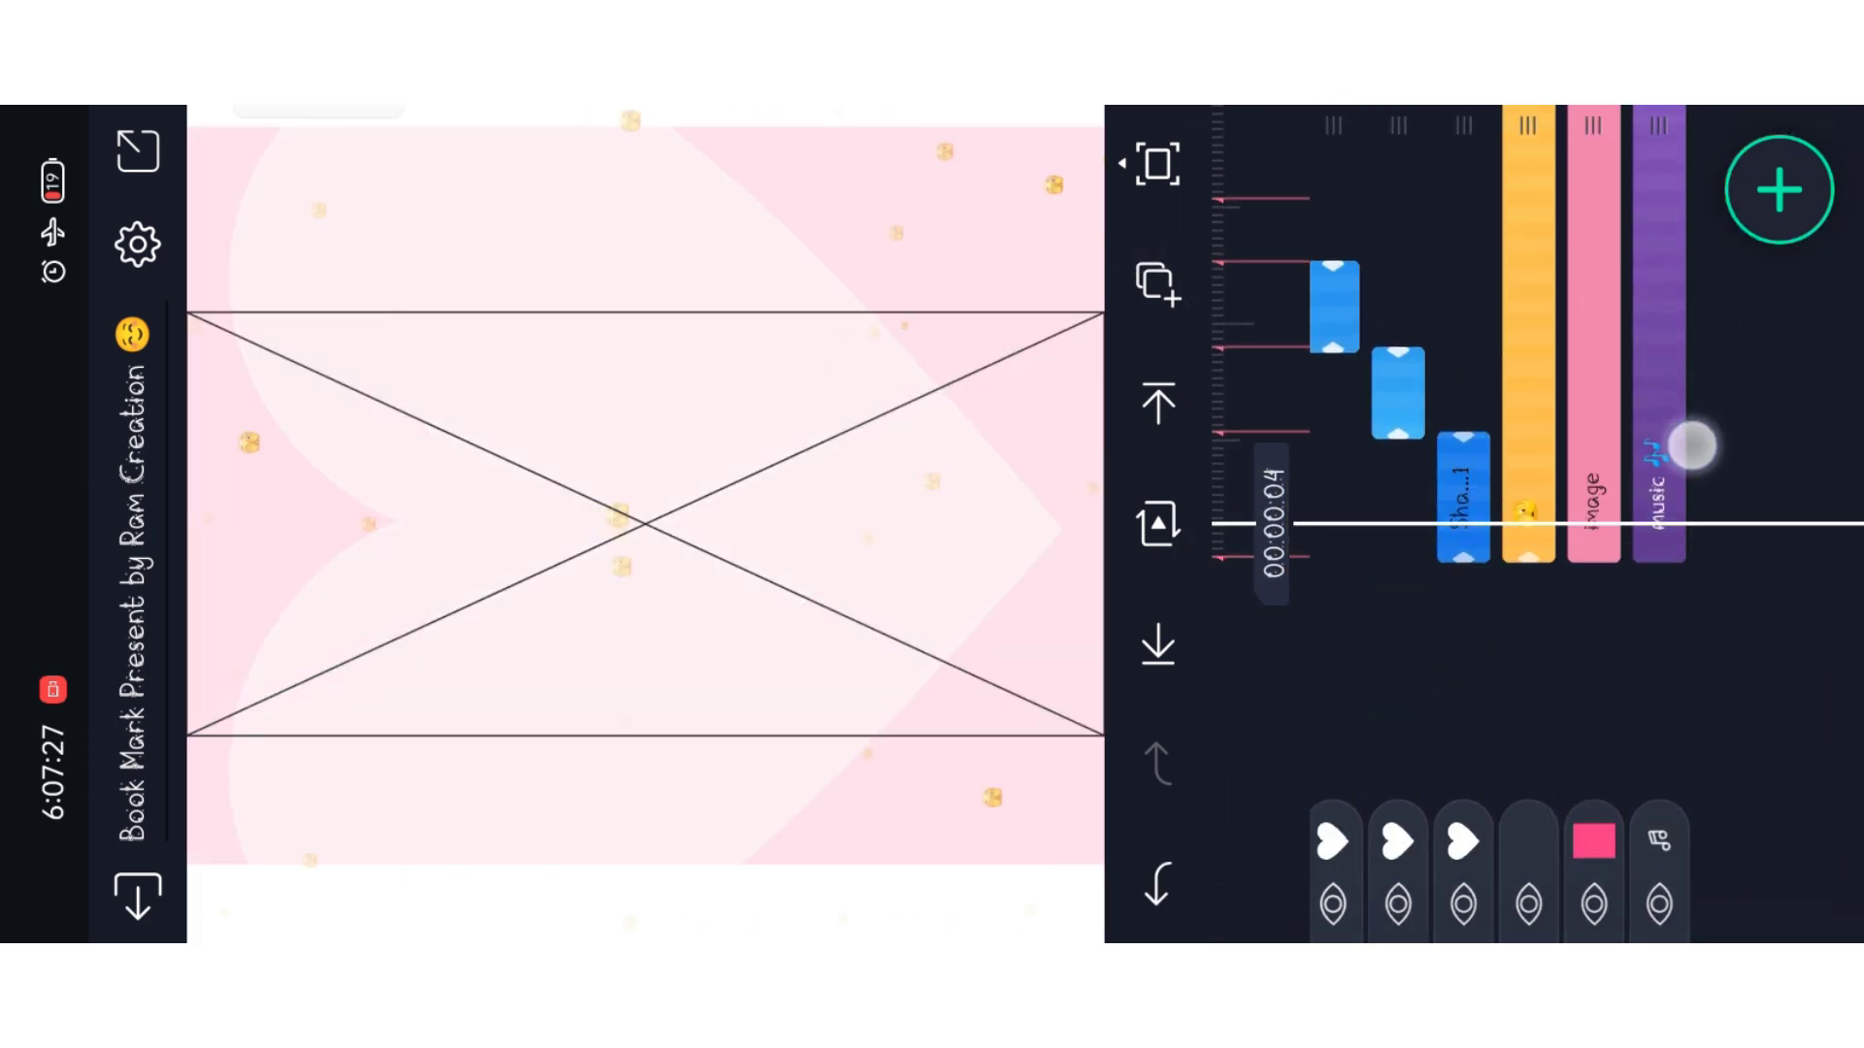
Step: Fill the opening image layer with the bride-holding-flowers photo and scrub ahead to the rose section
left_click(1592, 437)
left_click(1601, 809)
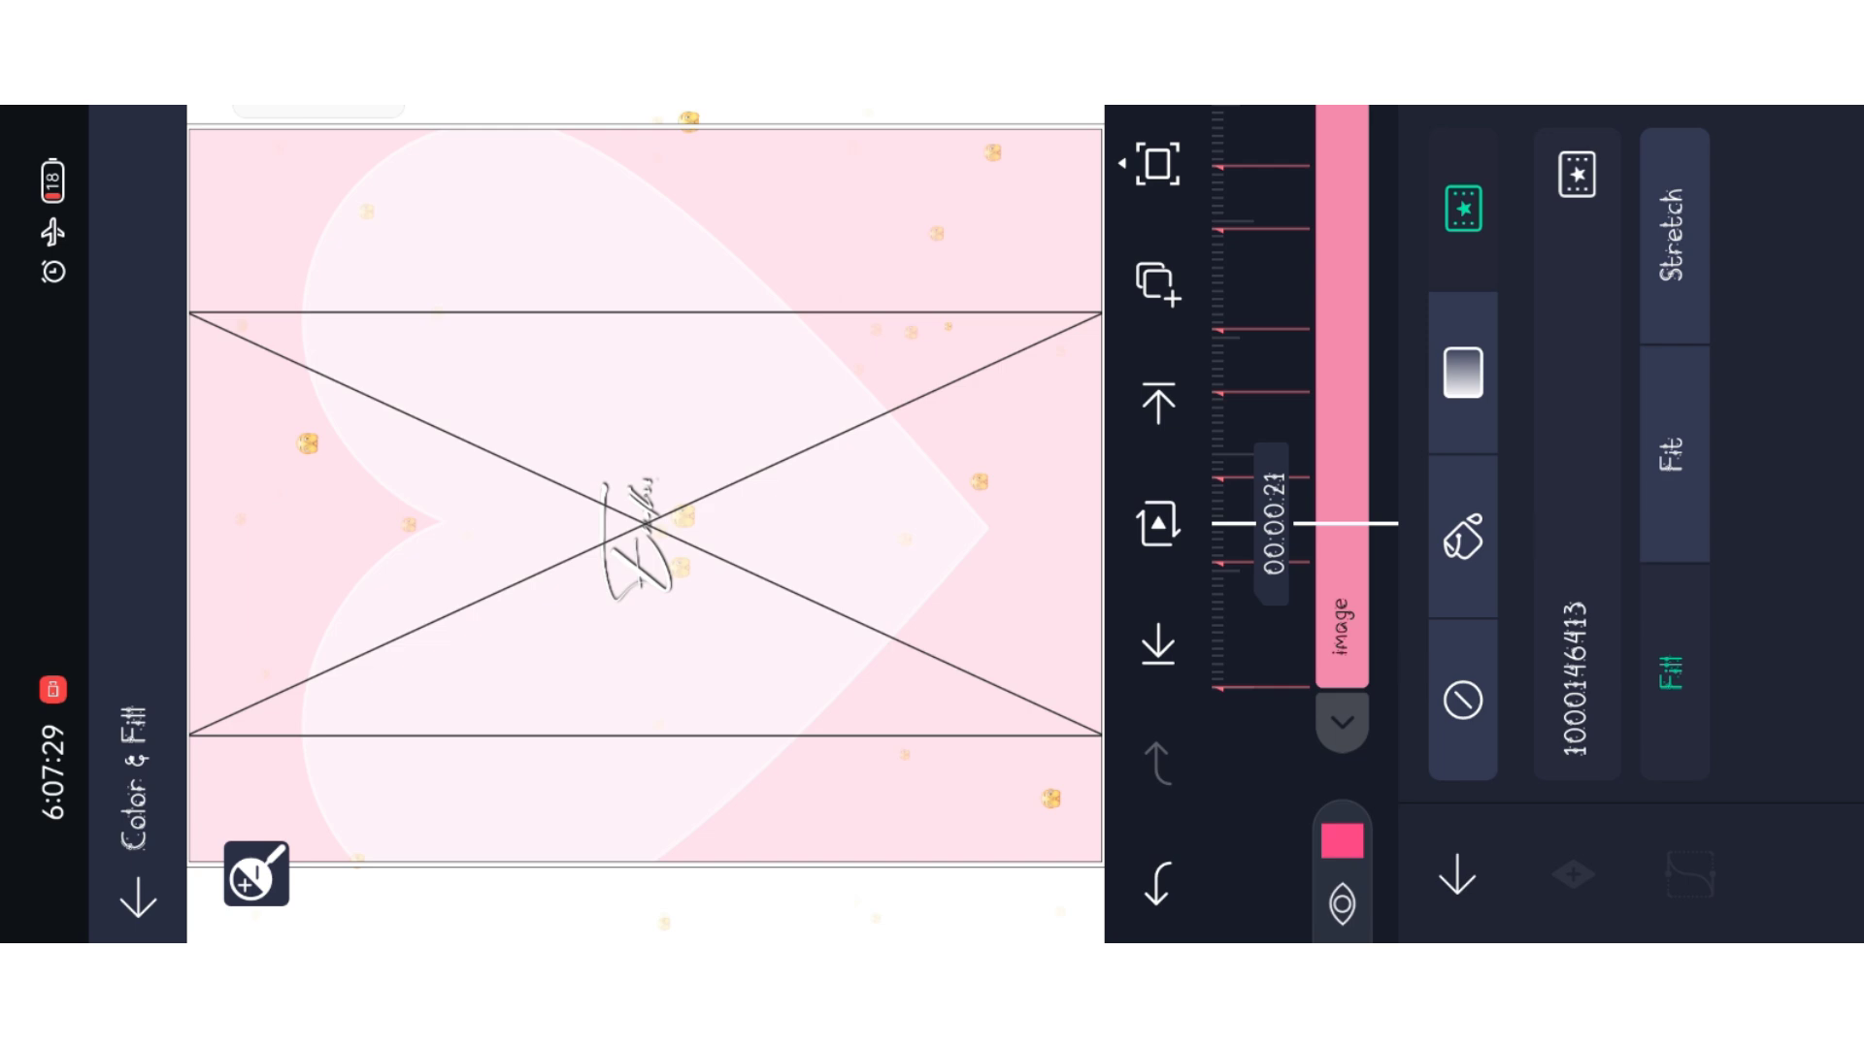
left_click(1577, 176)
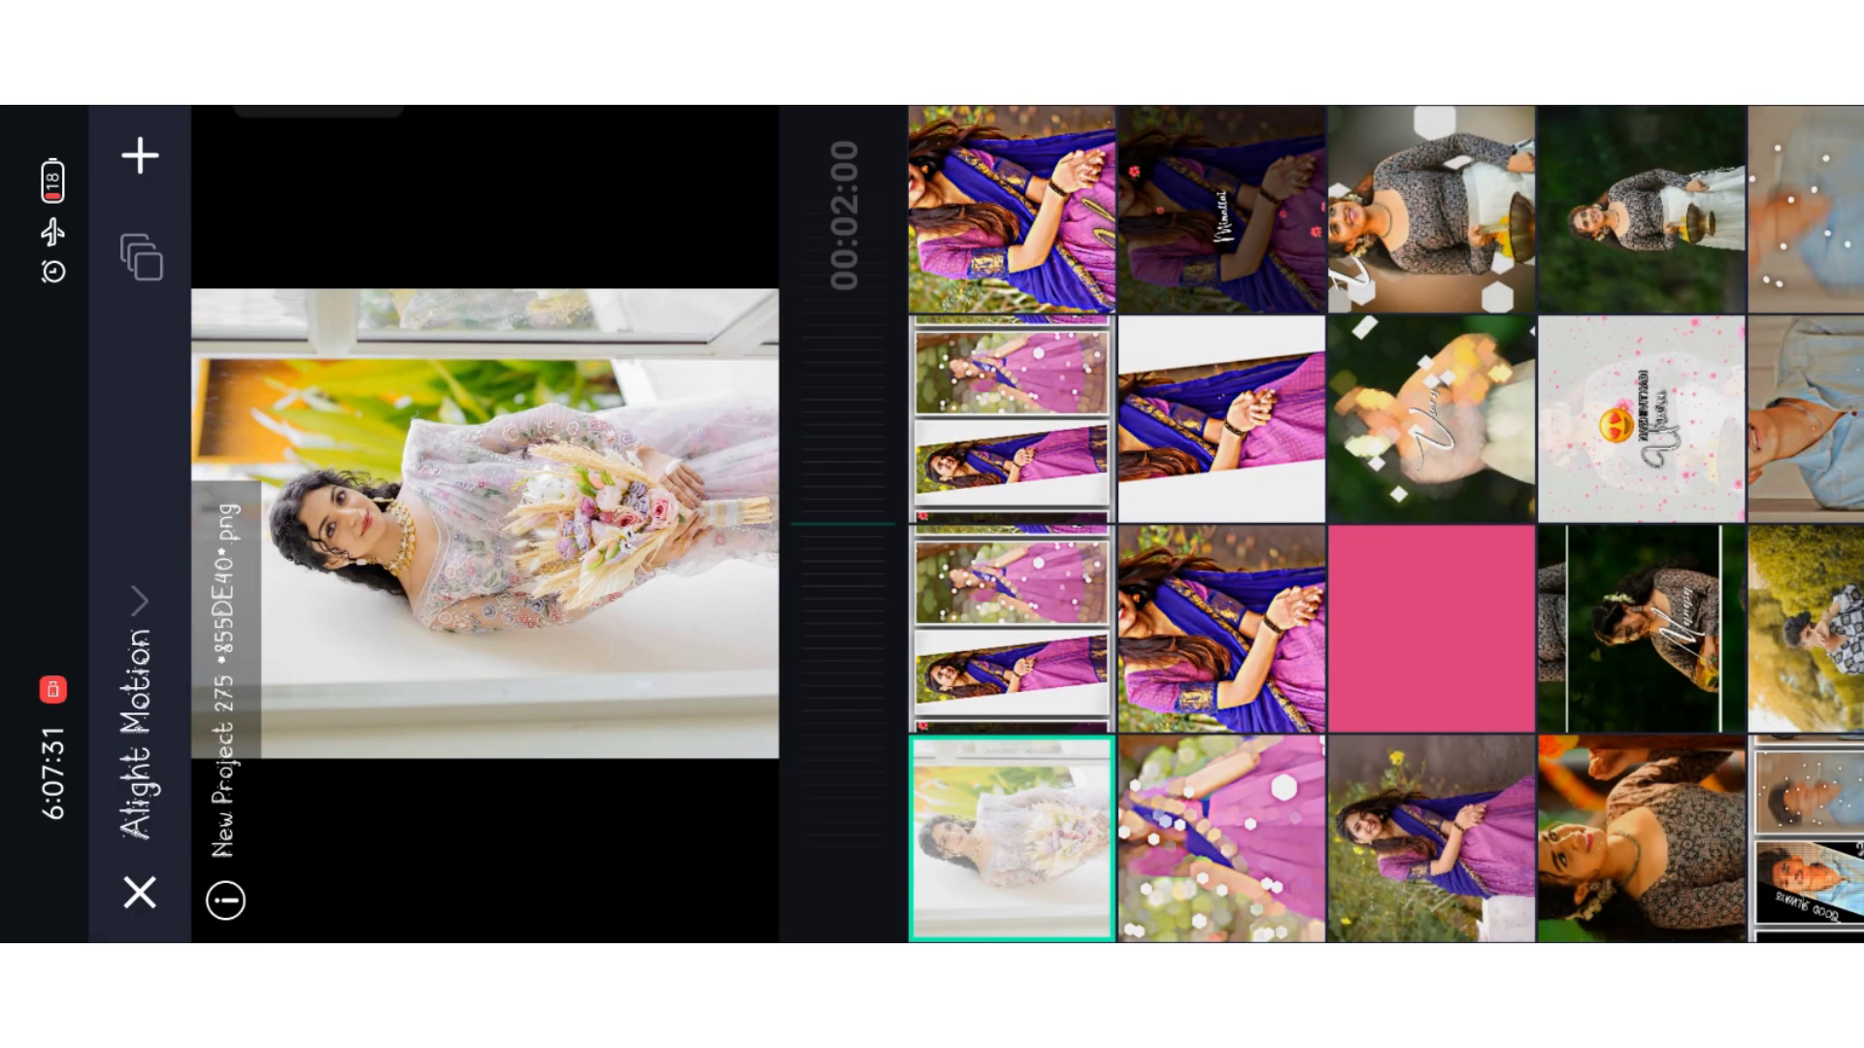
left_click(1011, 838)
left_click(1293, 336)
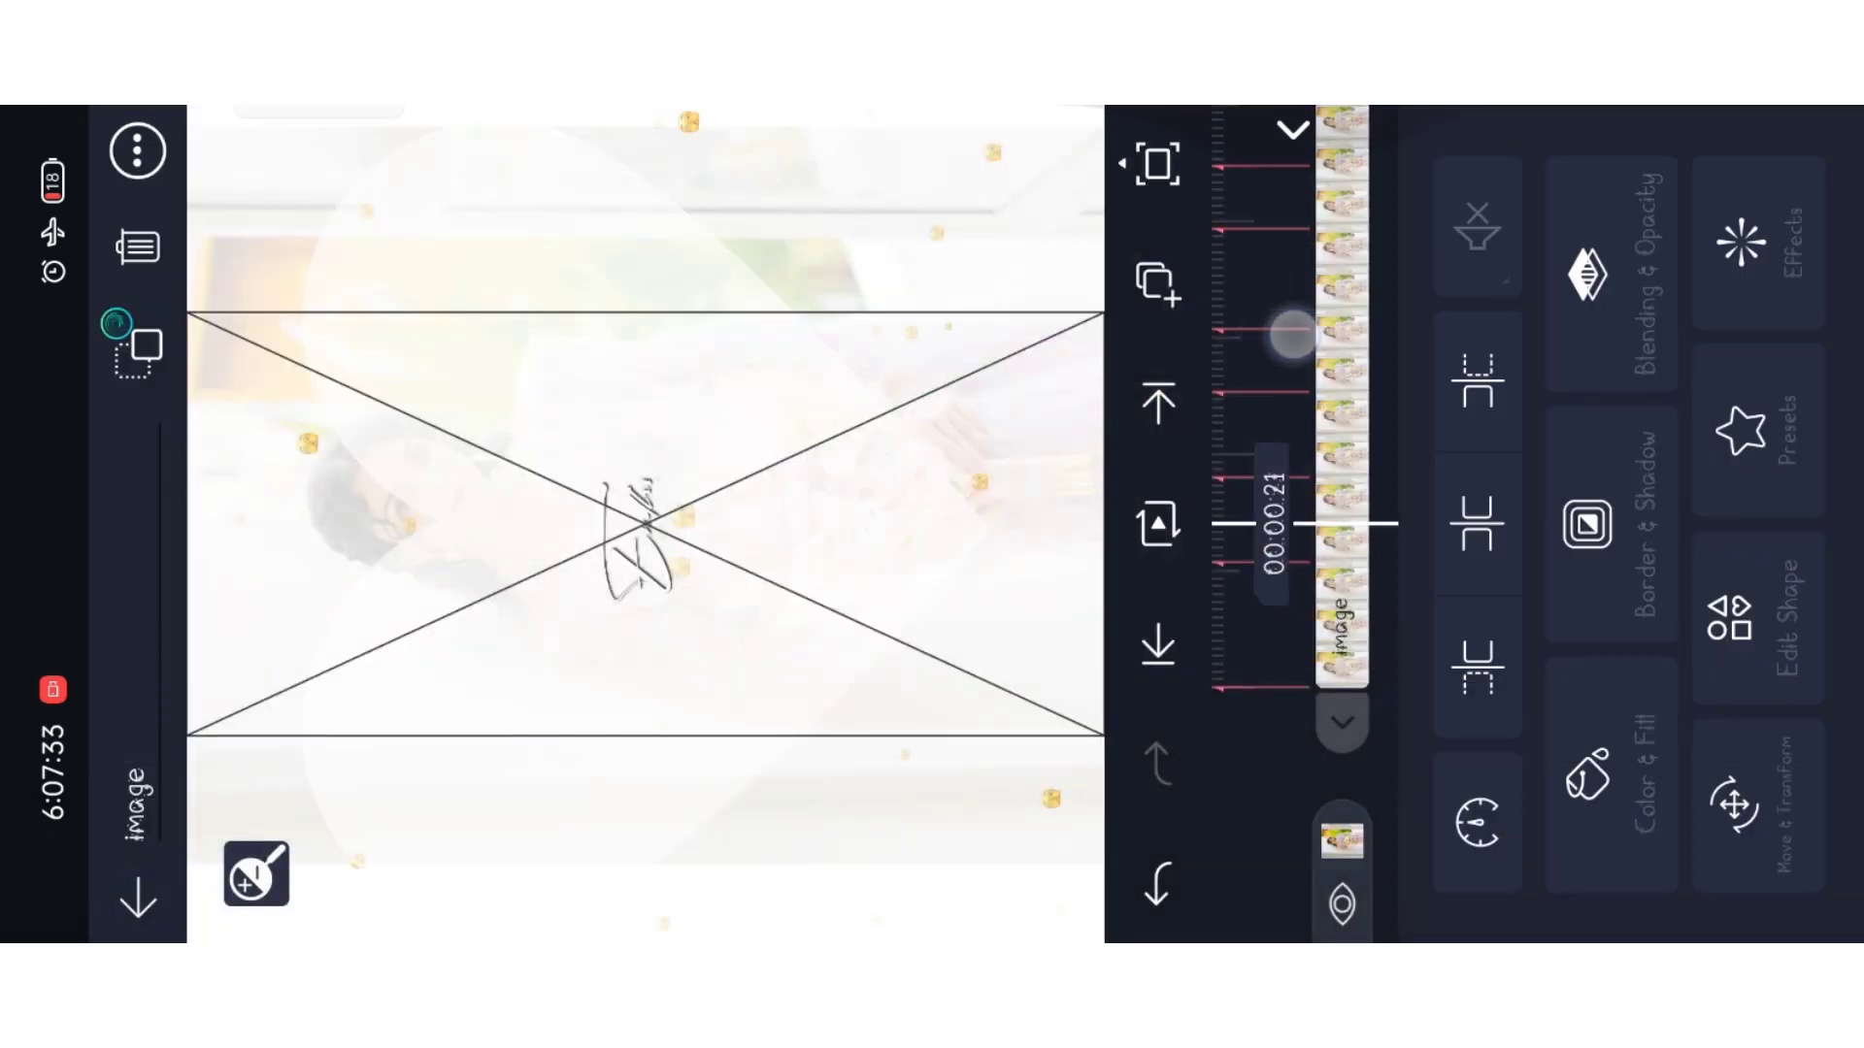
mouse_move(1652, 285)
left_mouse_down()
mouse_move(1653, 437)
mouse_move(1718, 769)
mouse_move(1631, 524)
mouse_move(1617, 414)
mouse_move(1617, 582)
left_mouse_up()
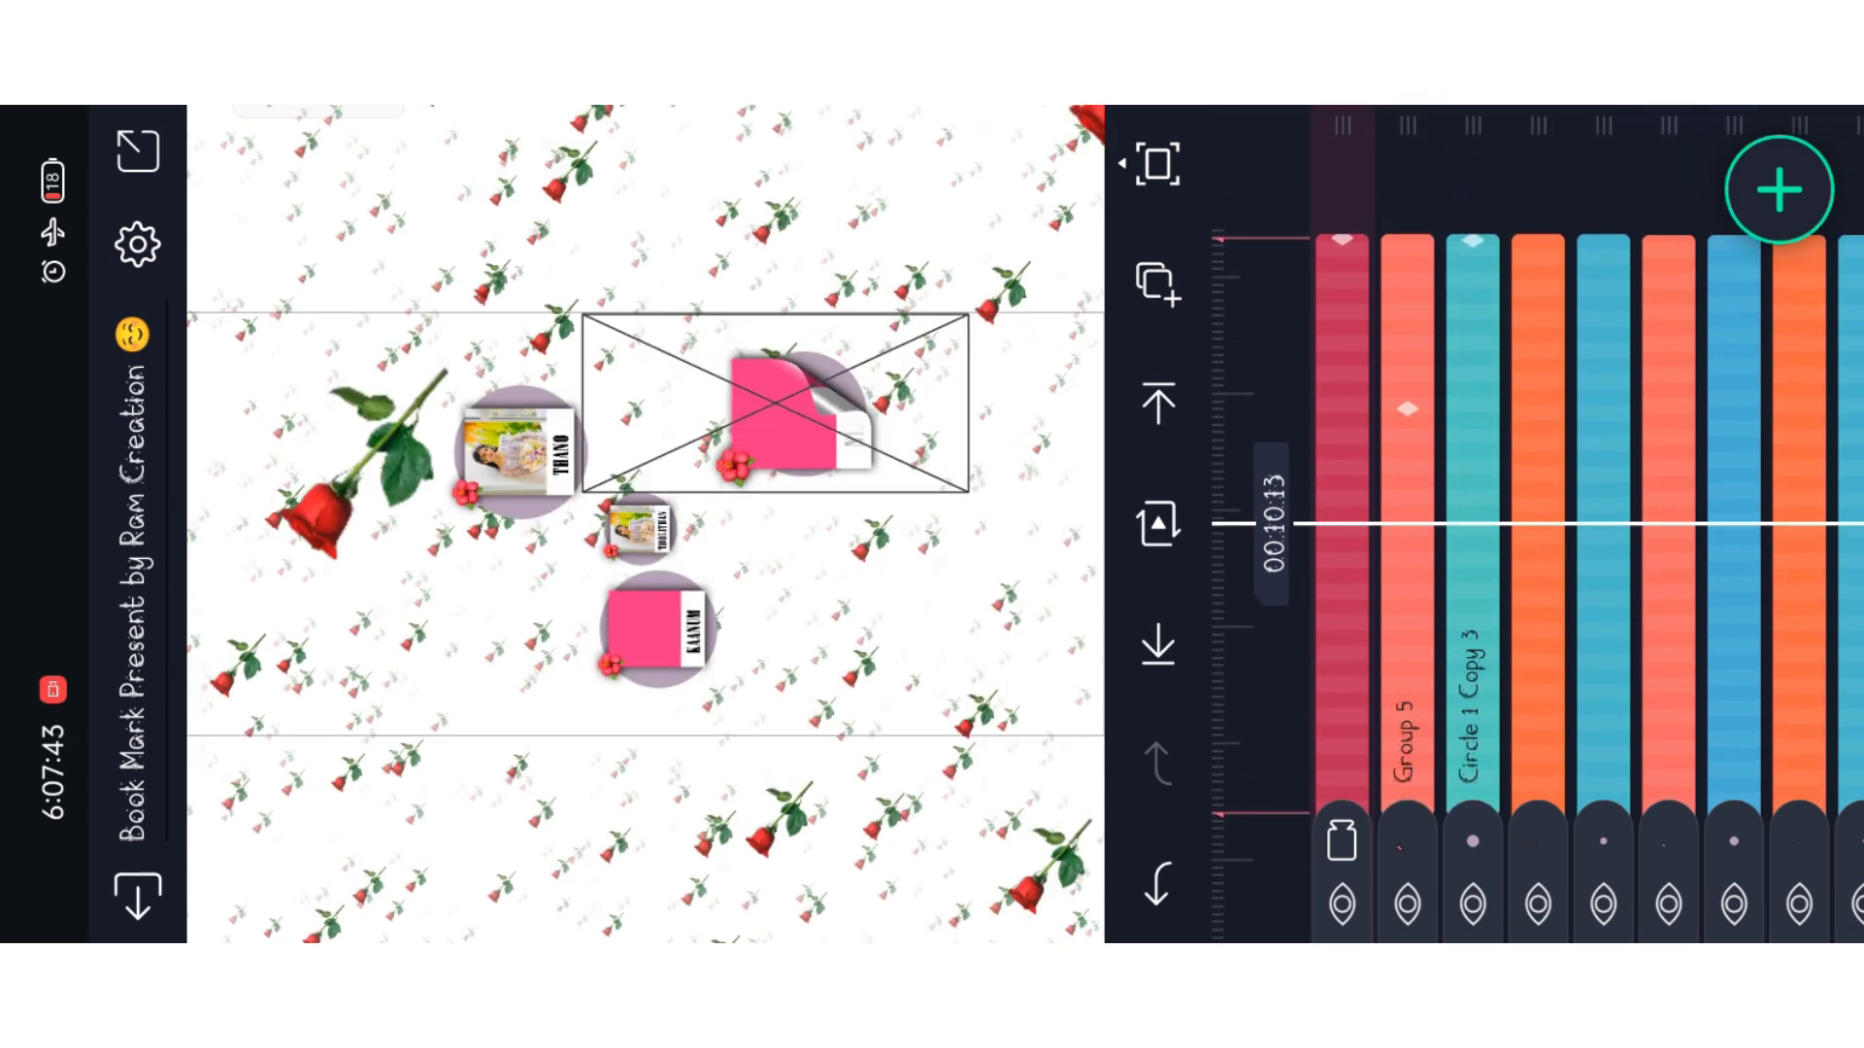
left_click_drag(1501, 320, 1501, 437)
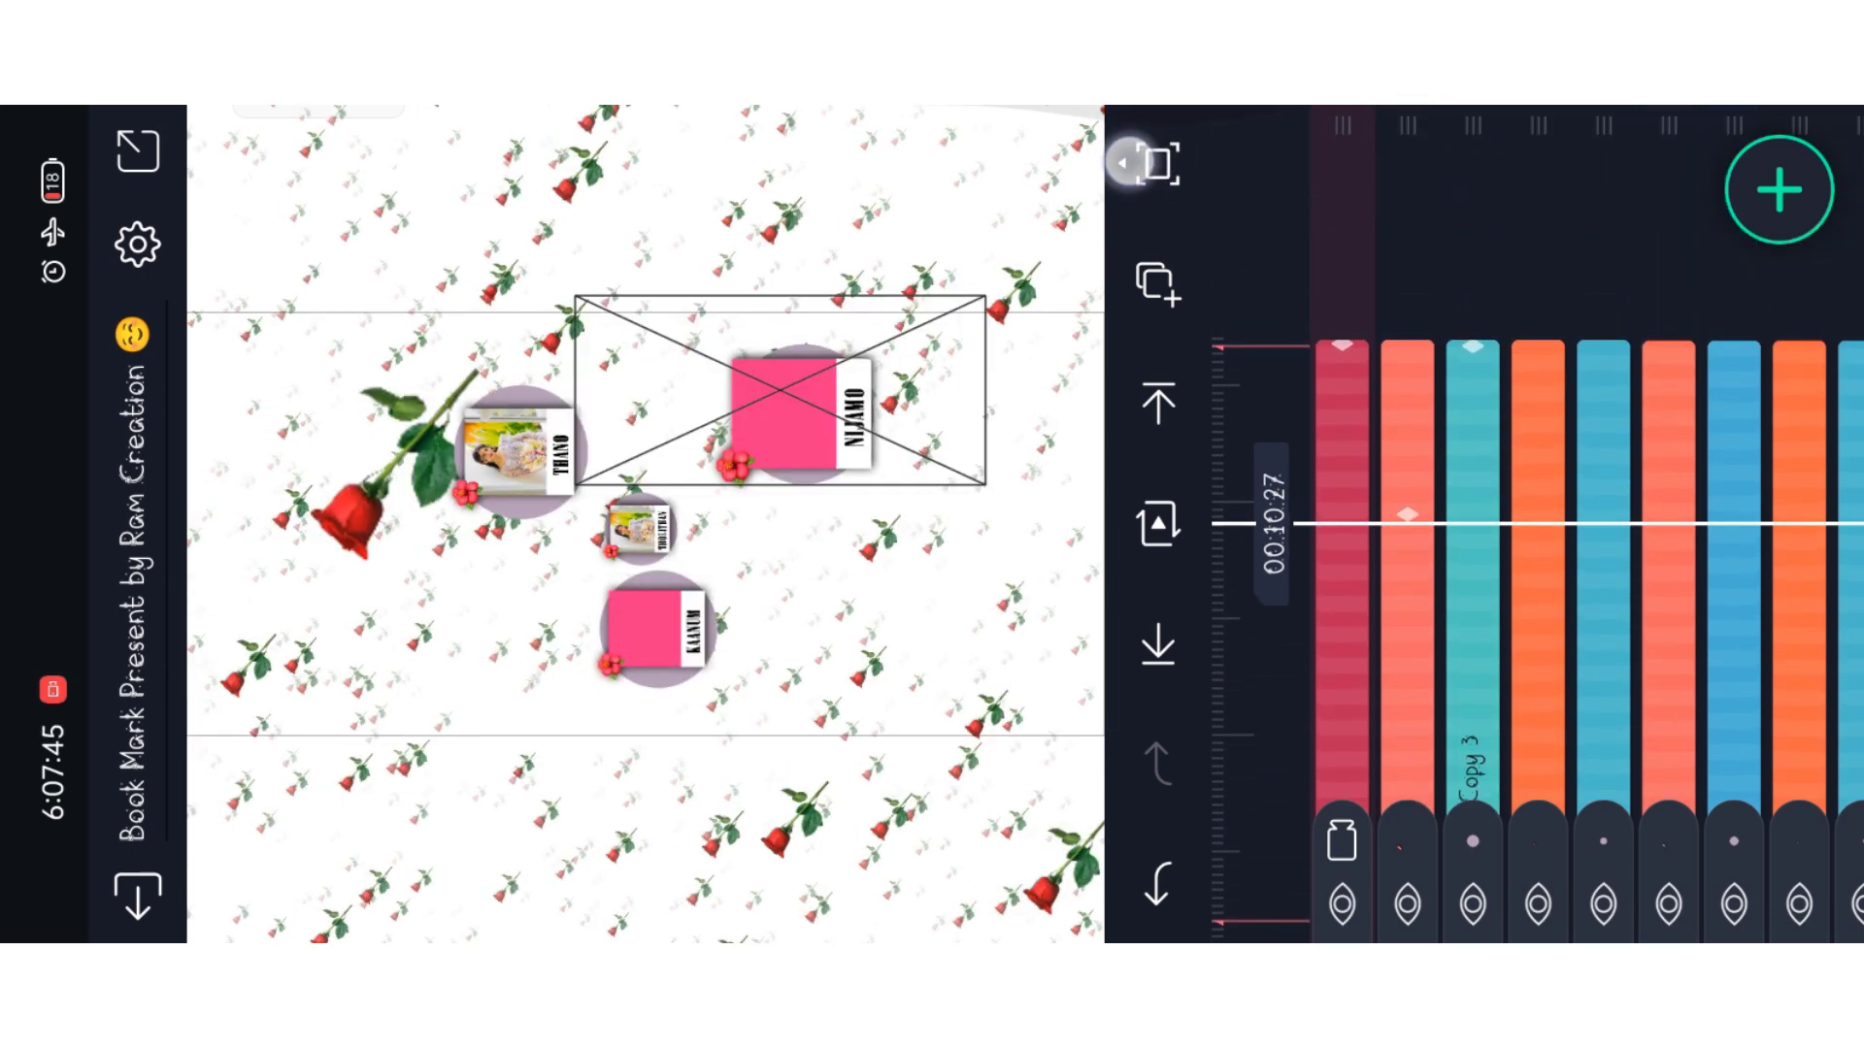
left_click(1158, 163)
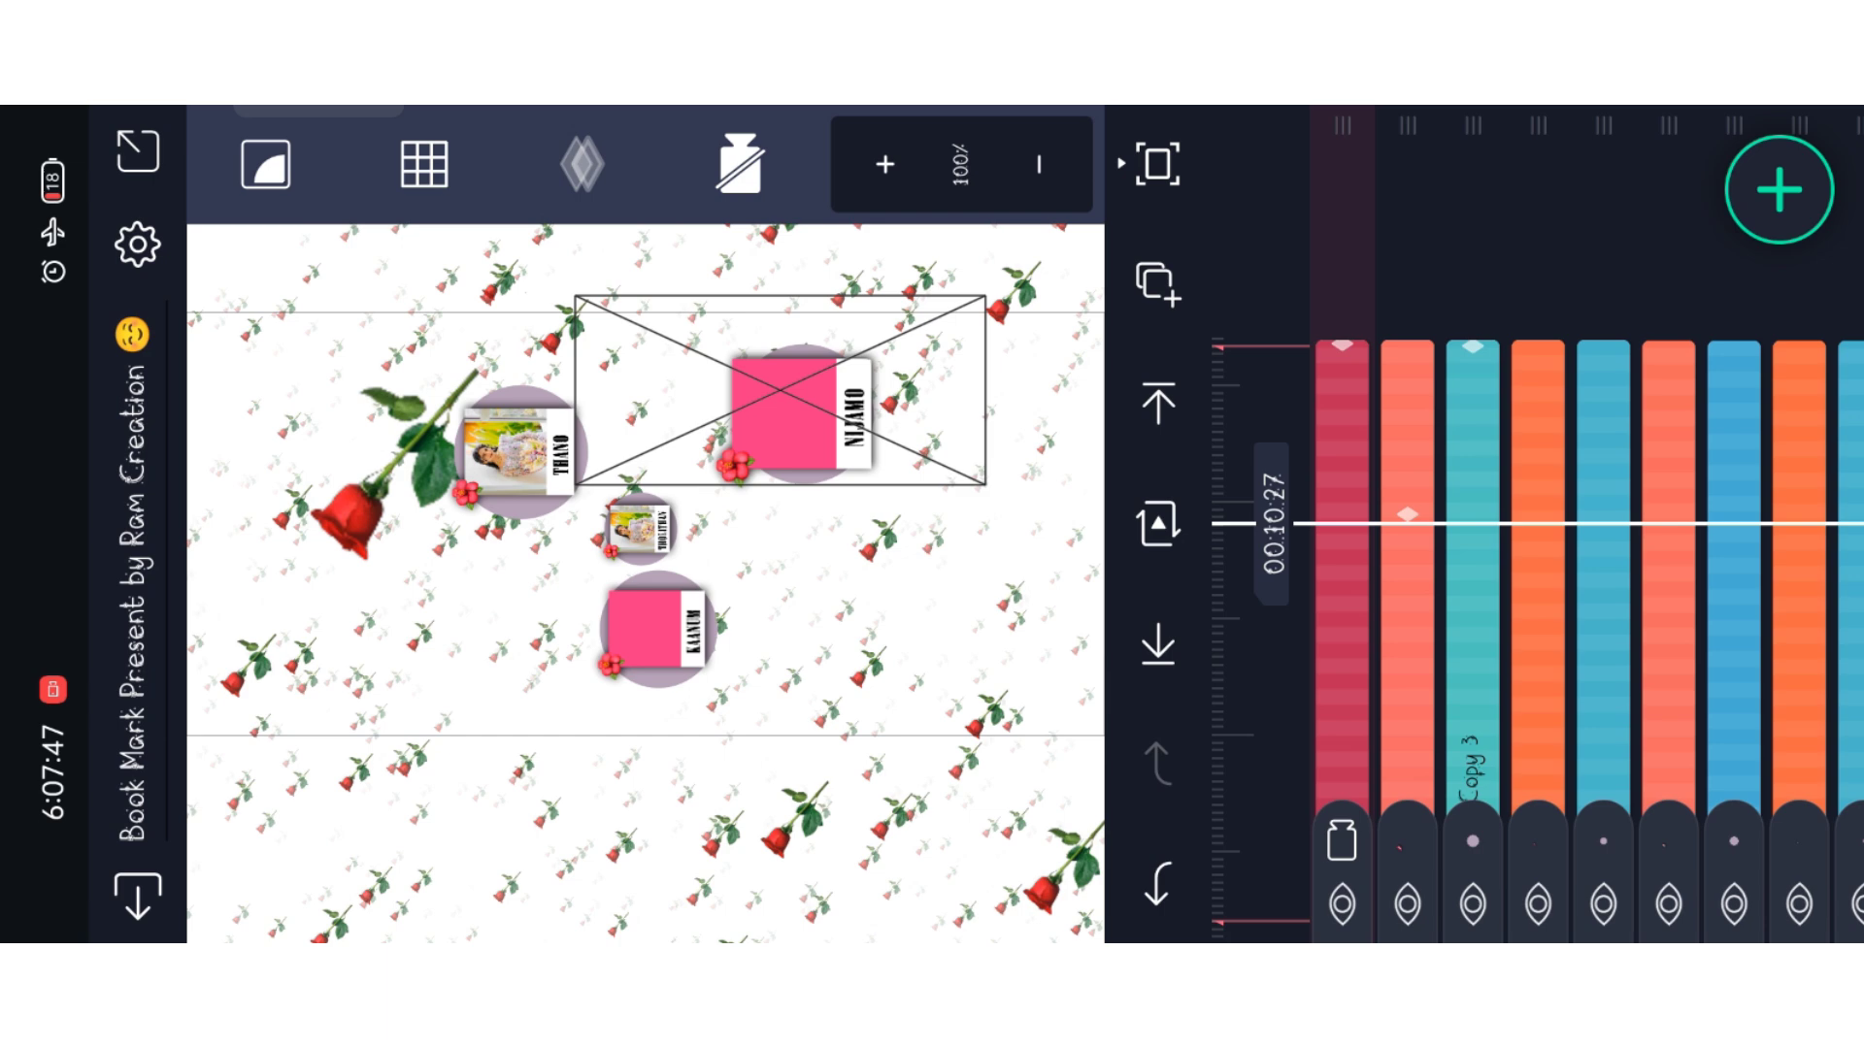
mouse_move(1550, 583)
left_mouse_down()
mouse_move(1551, 271)
mouse_move(1594, 715)
left_mouse_up()
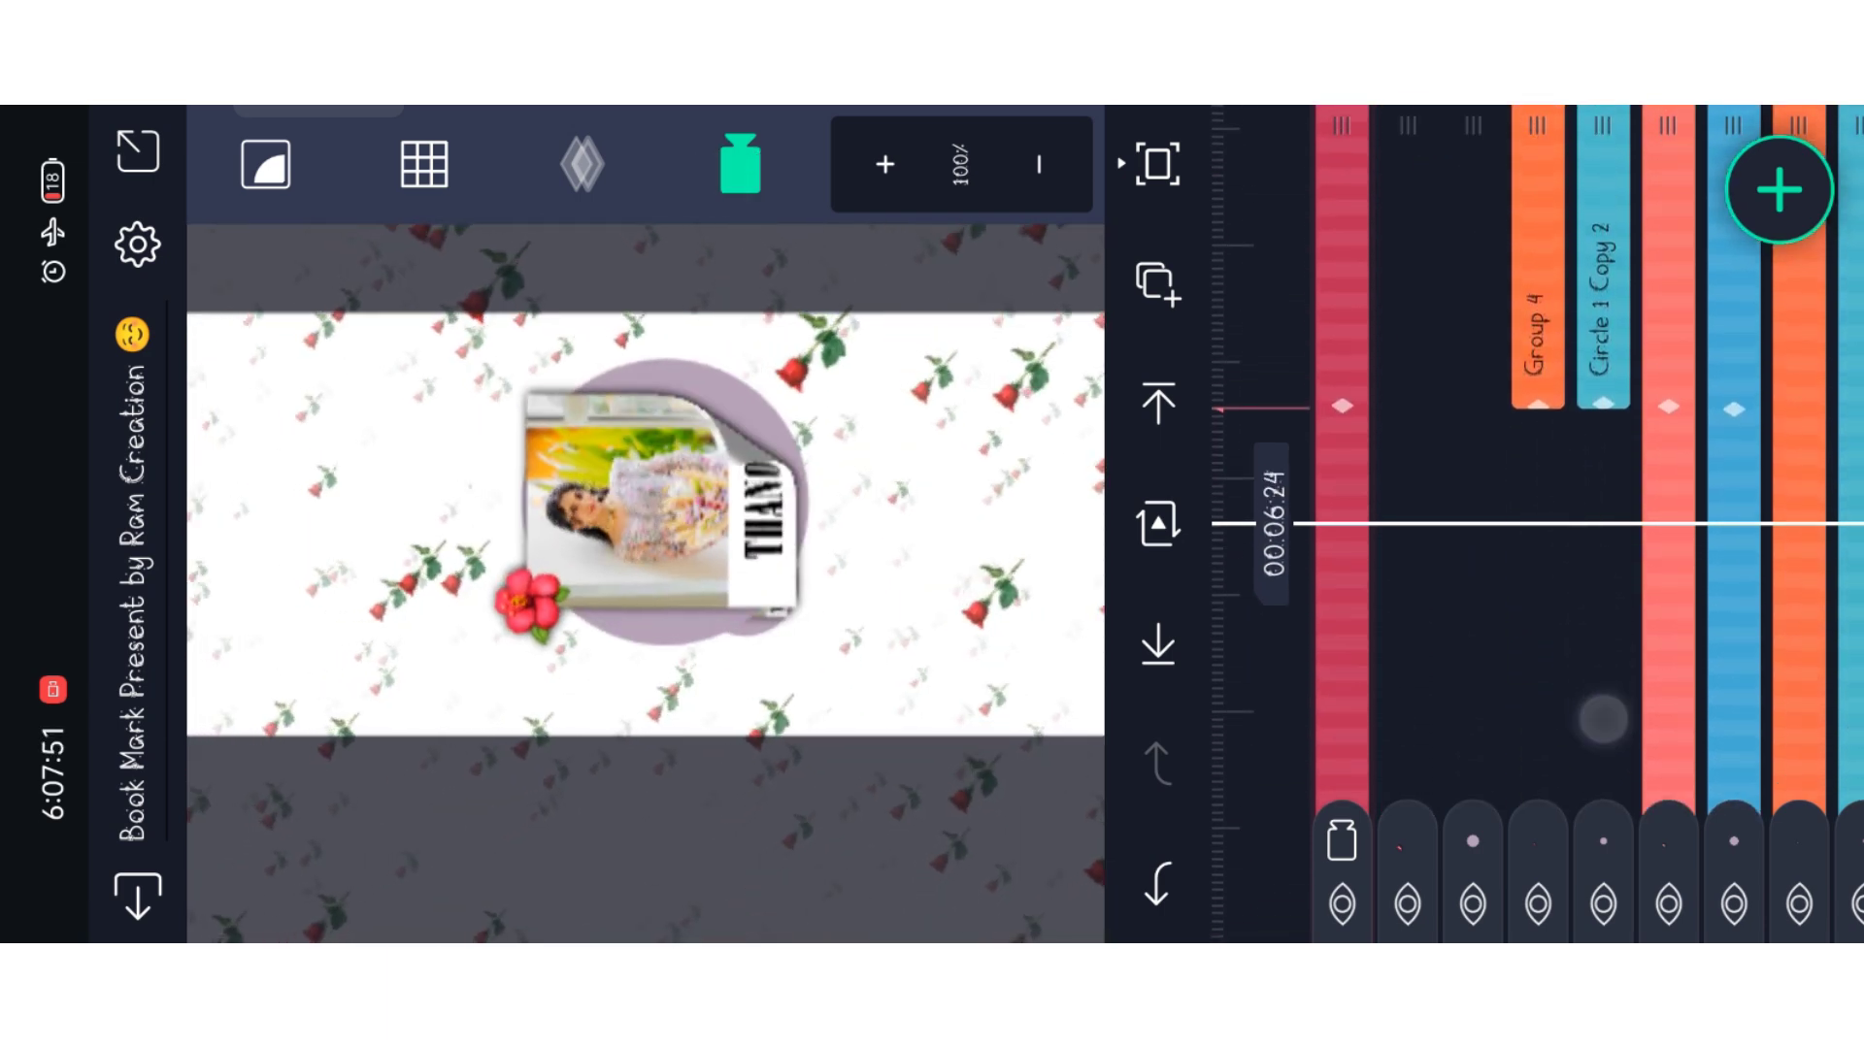
Step: Export the Book Mark project as a 1080p MP4 video
left_click(138, 898)
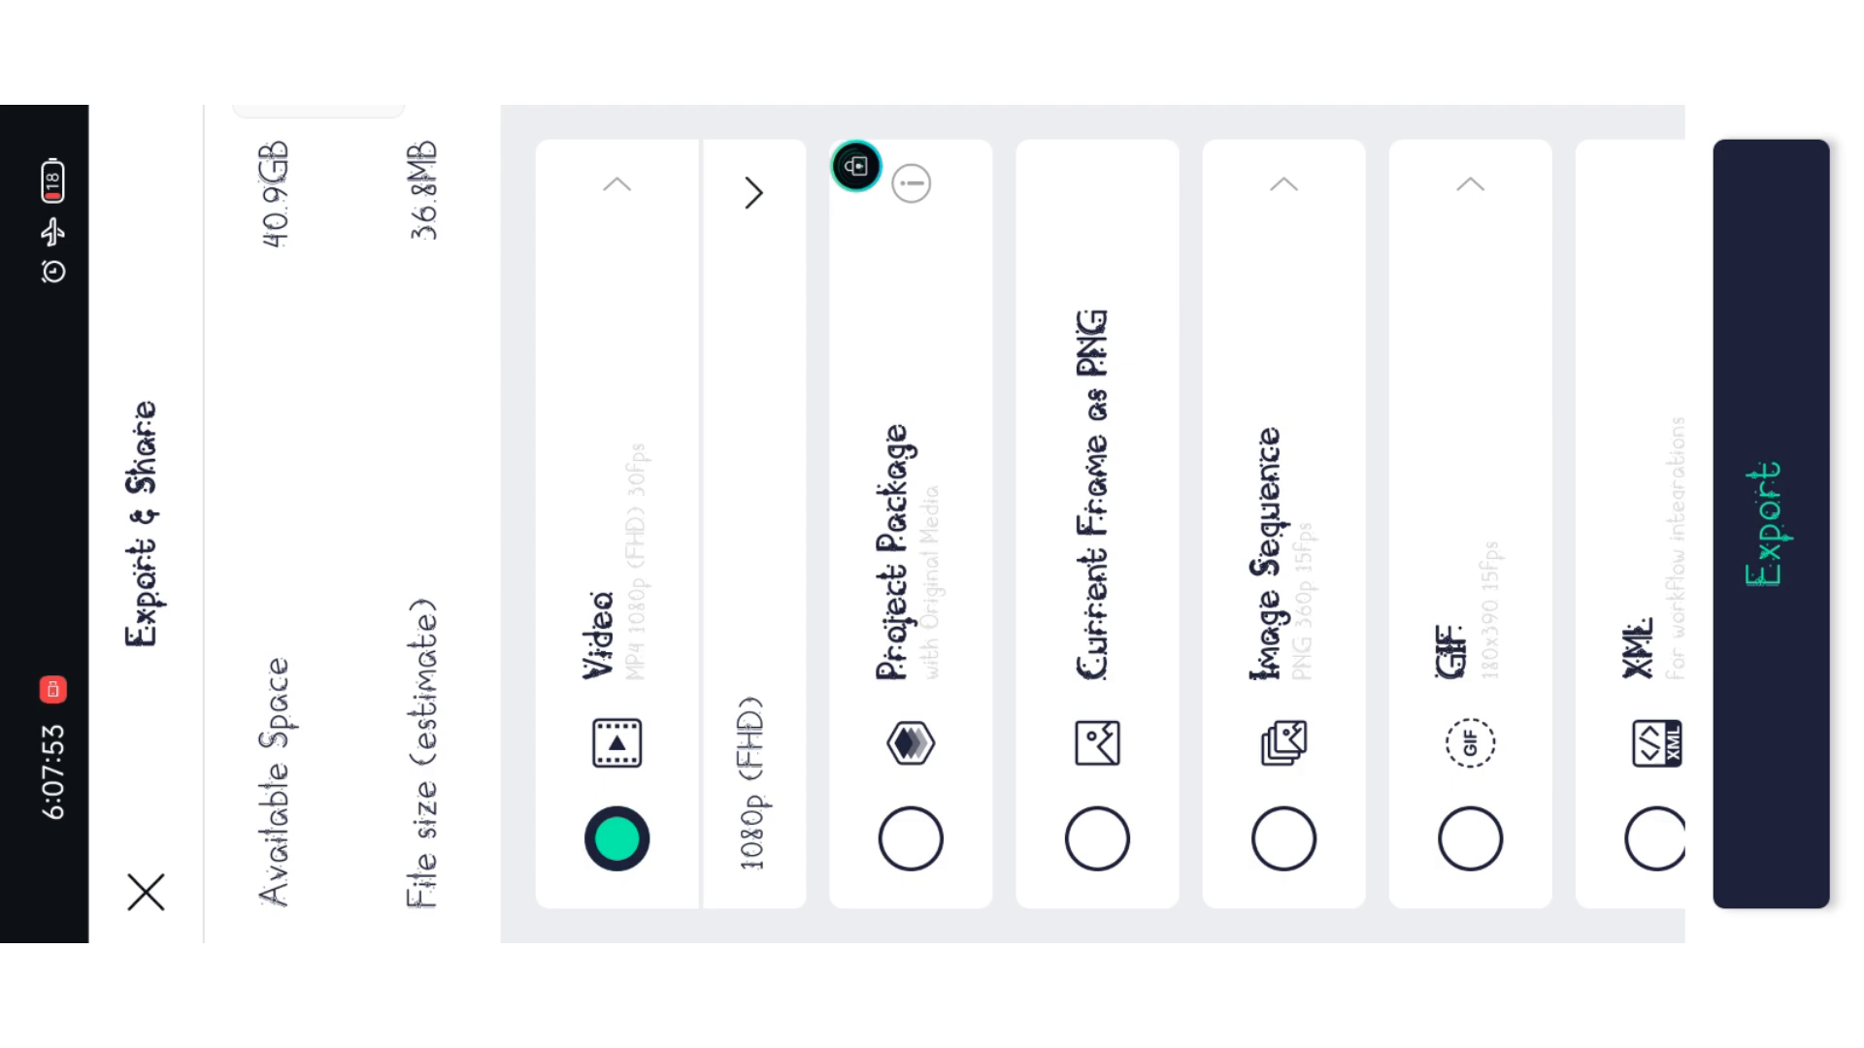
left_click(1769, 524)
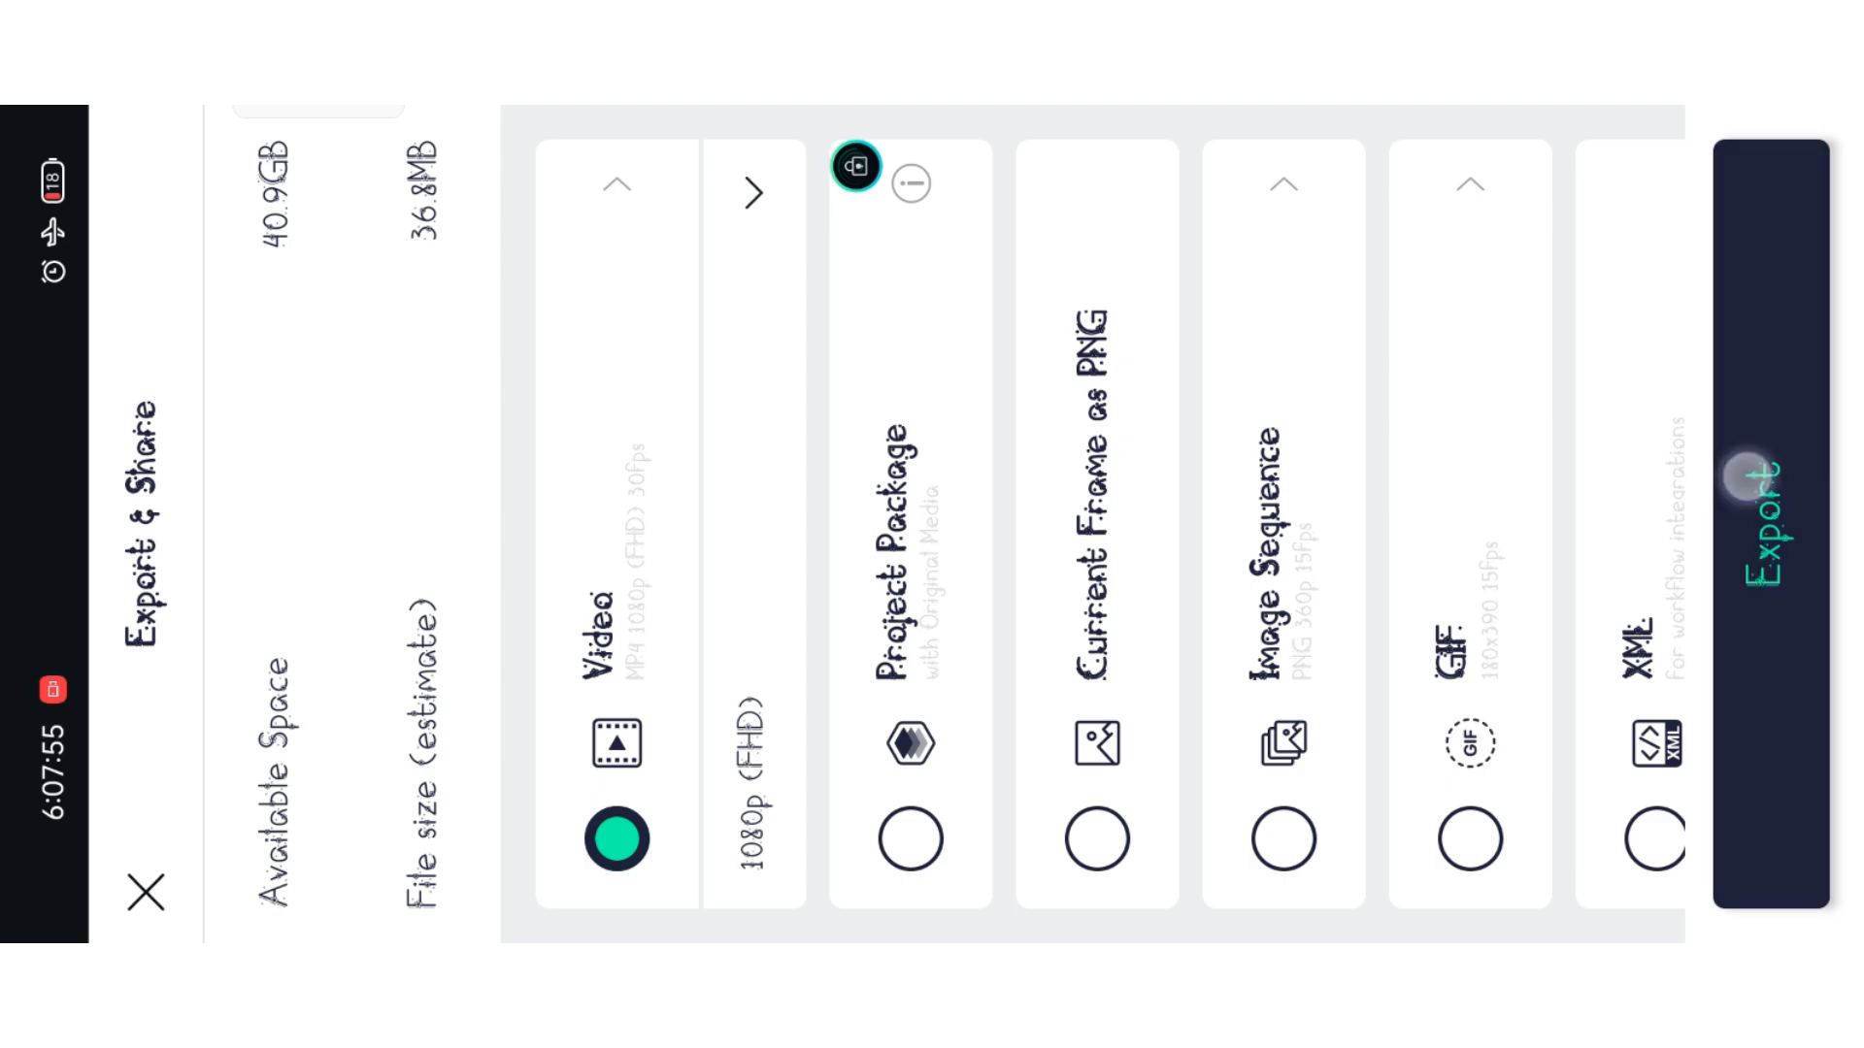